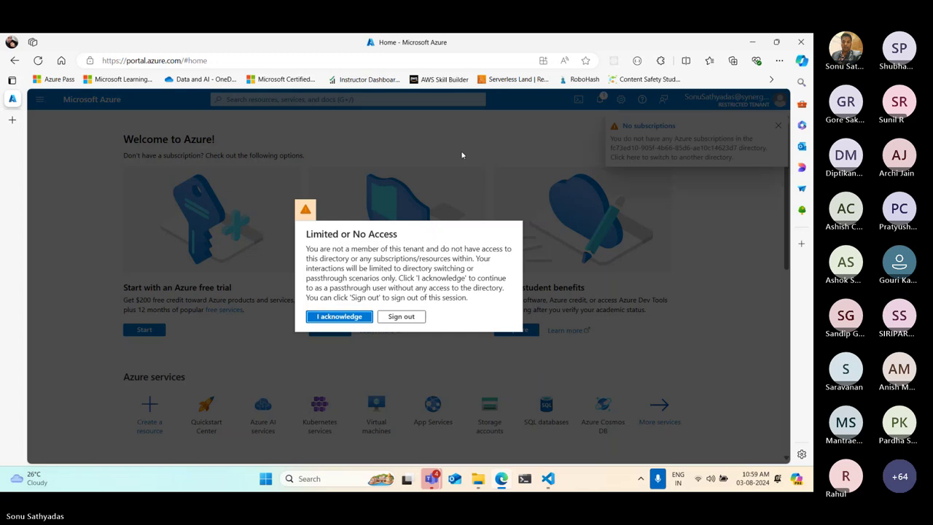
Acknowledge the limited access notice and switch the portal to the account that uses the Default Directory
click(339, 316)
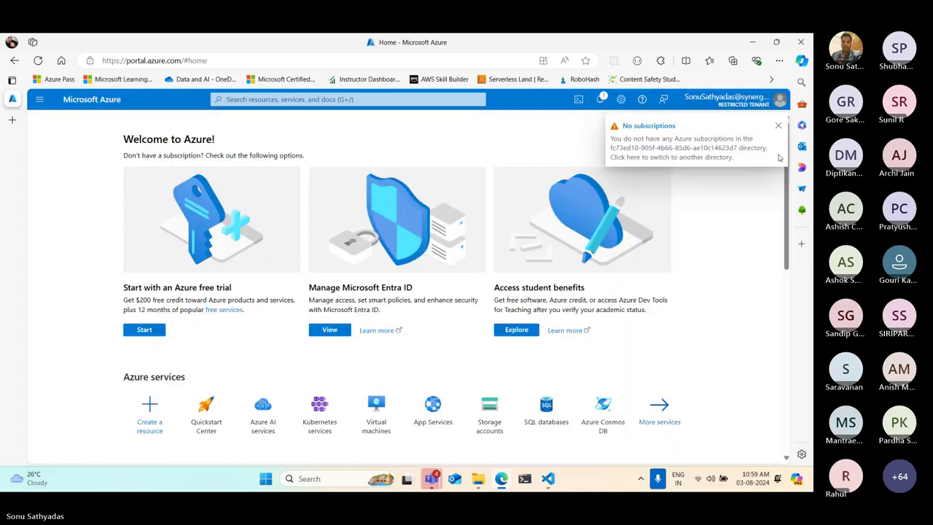
click(731, 101)
click(677, 222)
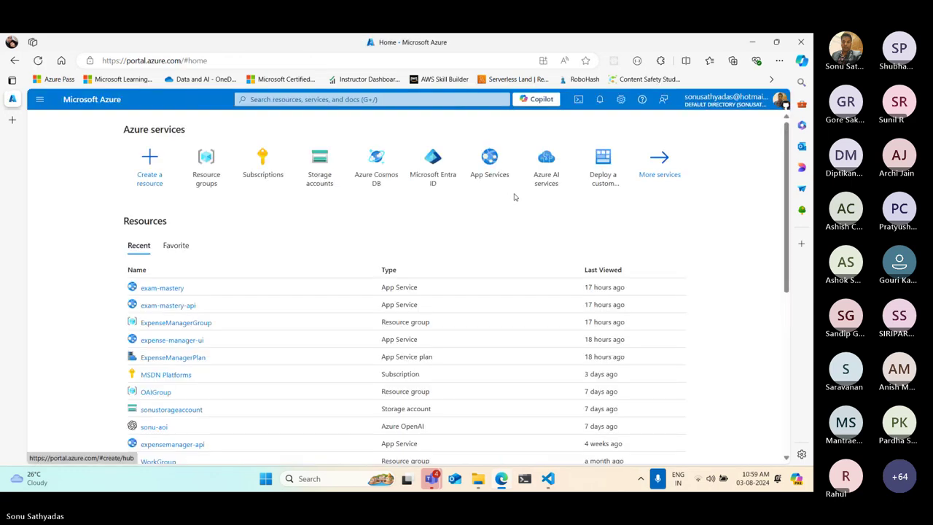
Search the marketplace for "open ai" from the resource creation page and dismiss the private offers notice
mouse_move(510, 194)
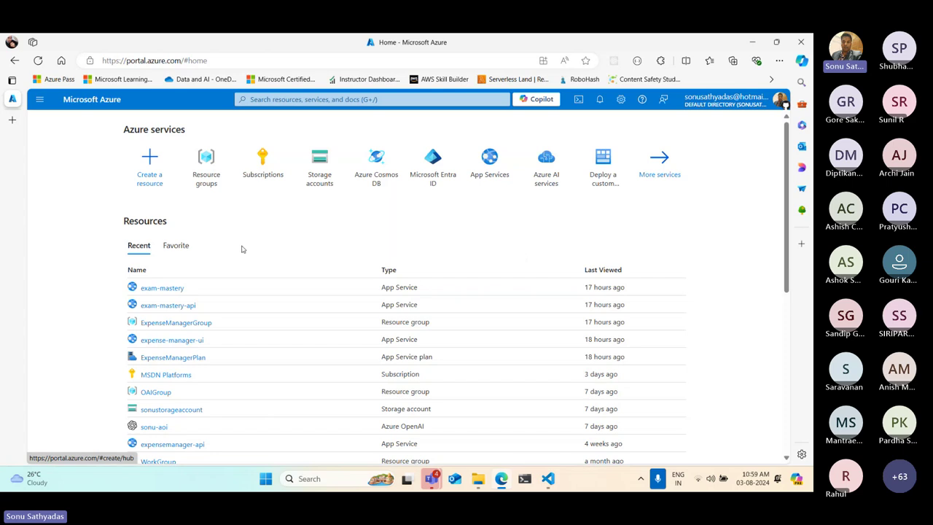
click(151, 165)
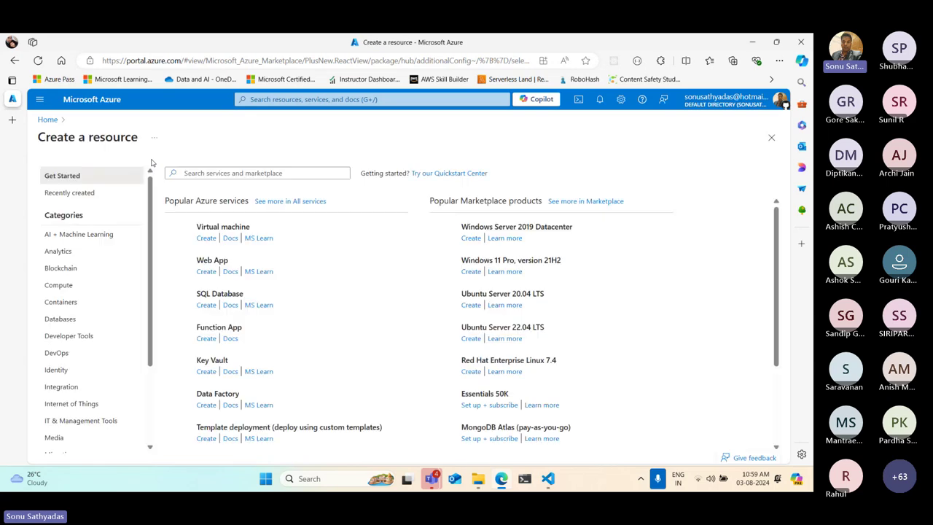
click(294, 174)
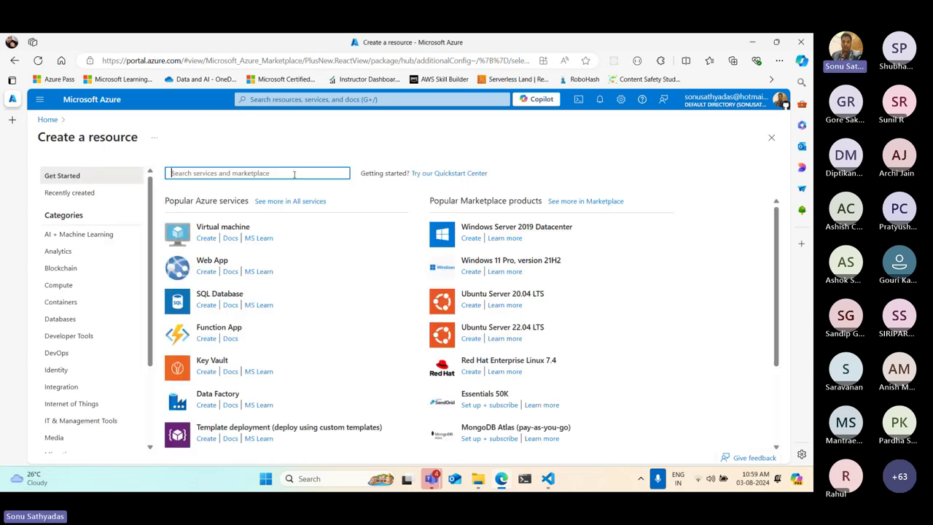
click(345, 187)
text(op)
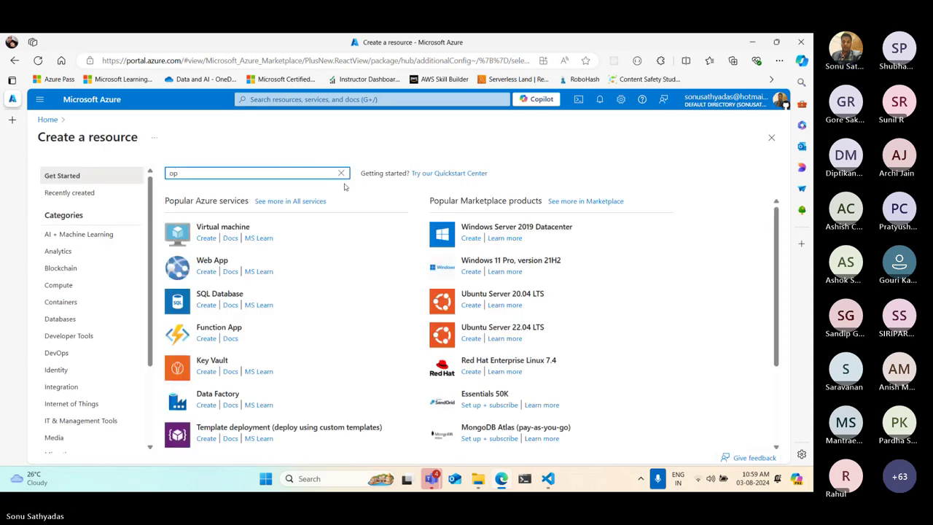
text(en ai)
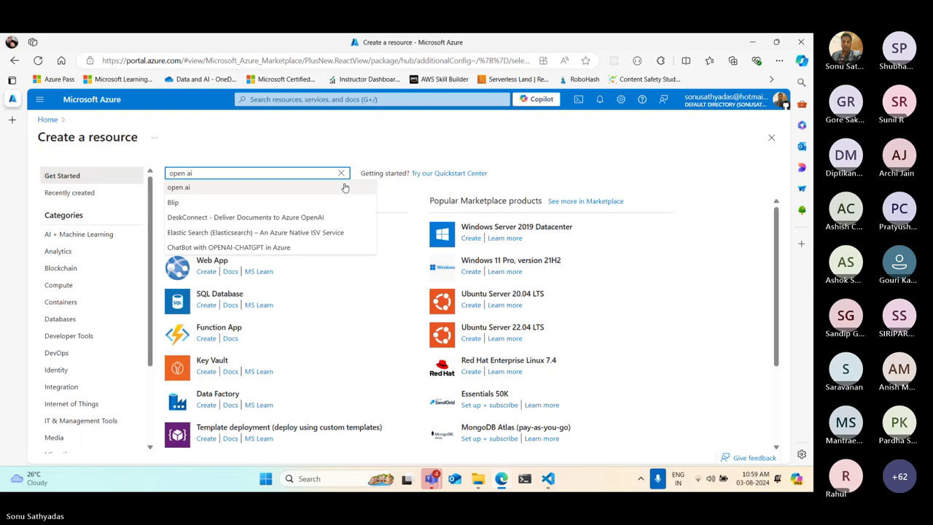
click(178, 188)
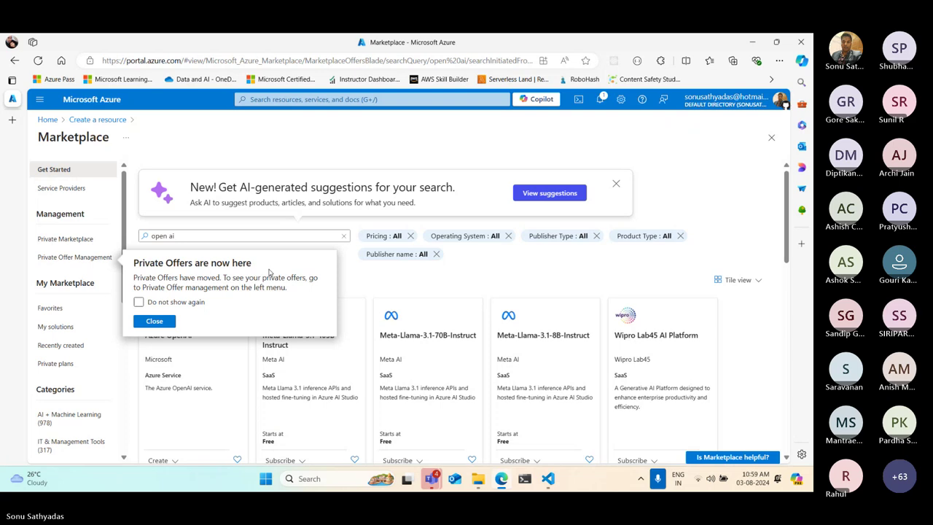
click(154, 321)
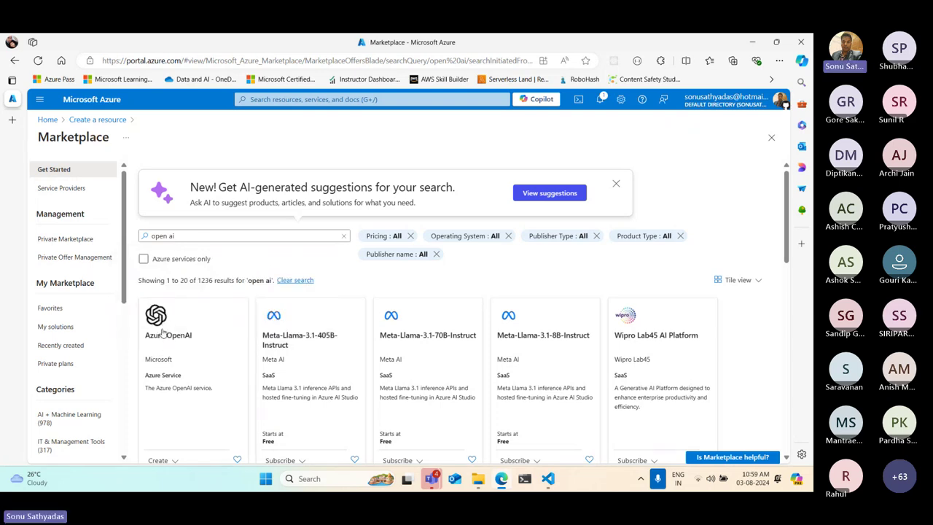
Start creating an Azure OpenAI resource from its marketplace offer and assign it to the OAIGroup resource group
key(ctrl)
key(ctrl)
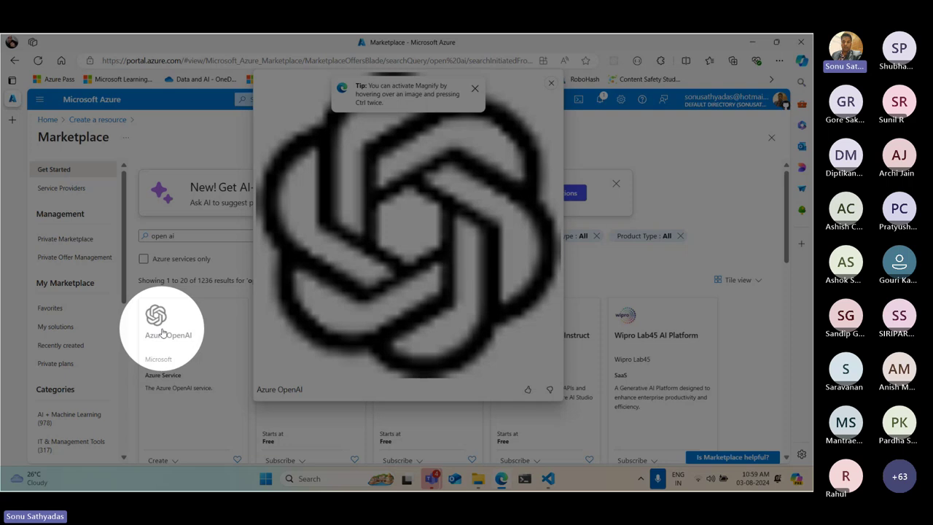
click(187, 386)
click(204, 379)
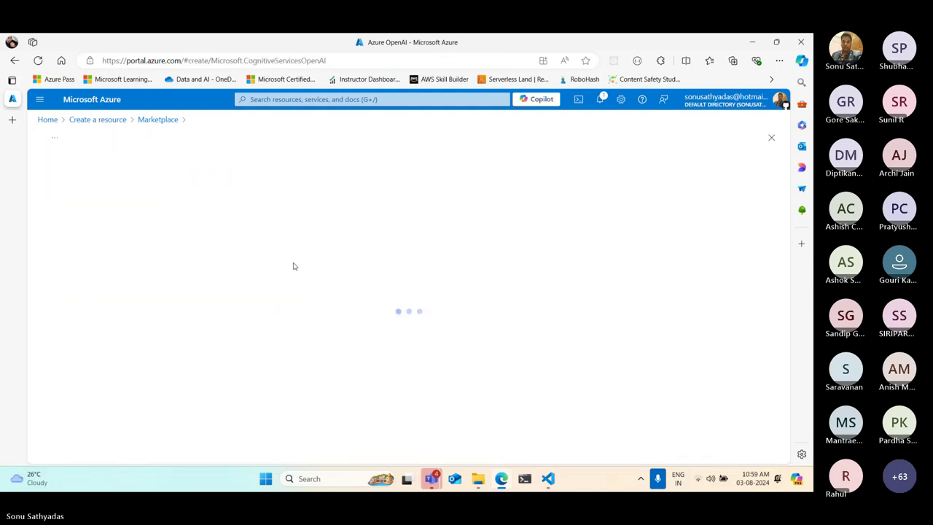
click(193, 312)
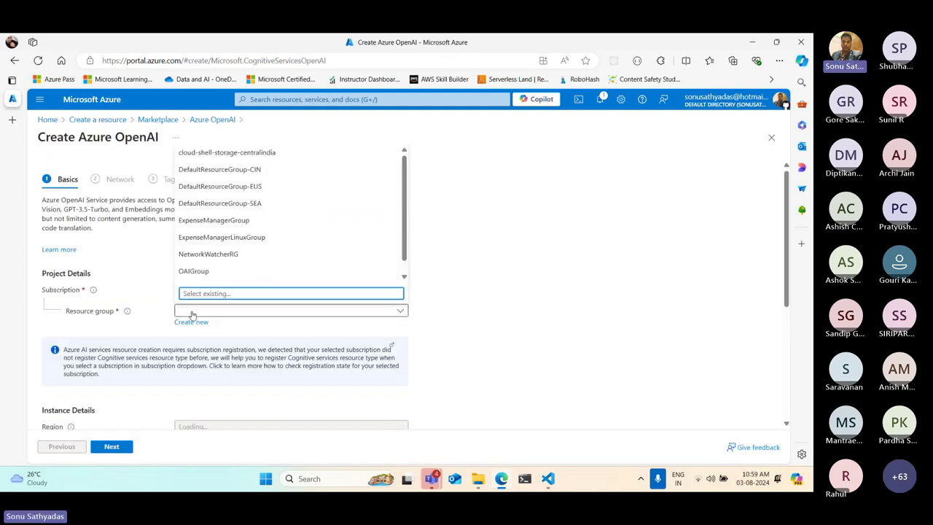
click(202, 271)
scroll(531, 273, down, 2)
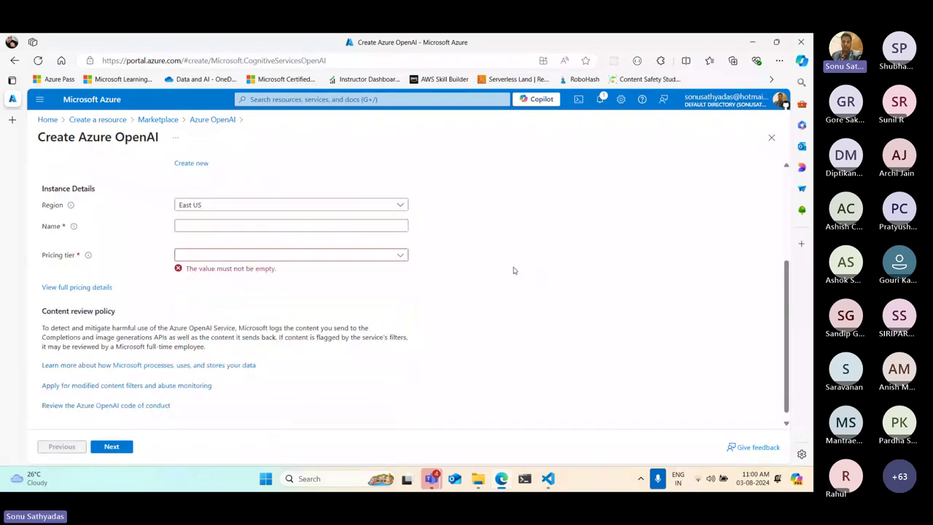
Examine the regions available for the new Azure OpenAI resource without changing the selection
click(192, 207)
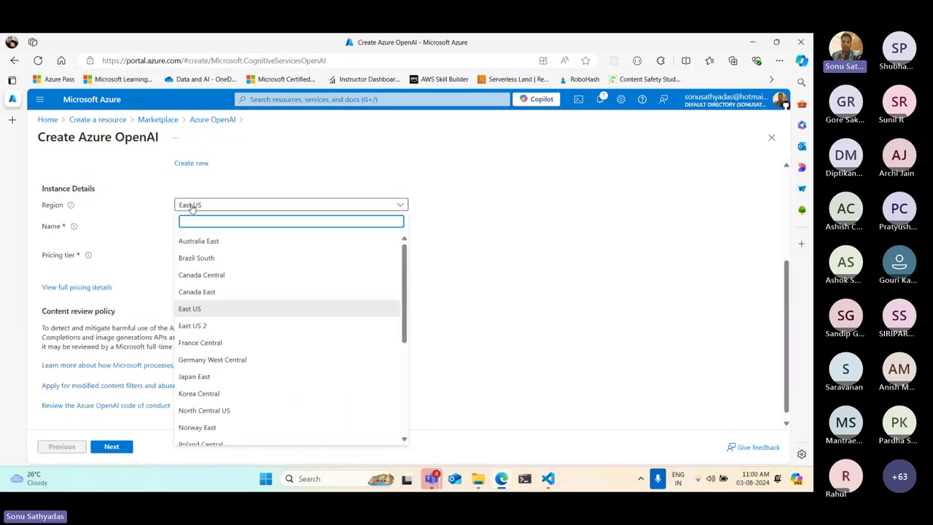
scroll(409, 387, down, 3)
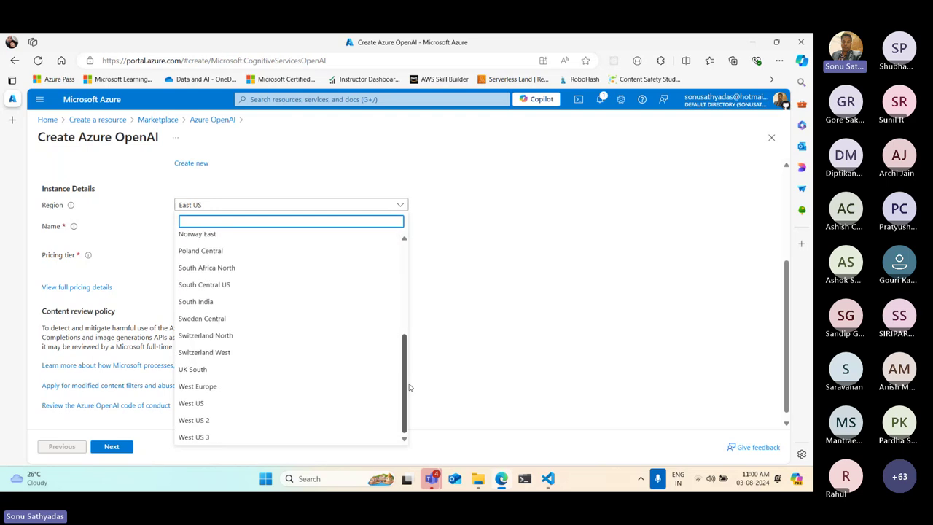
scroll(408, 387, up, 4)
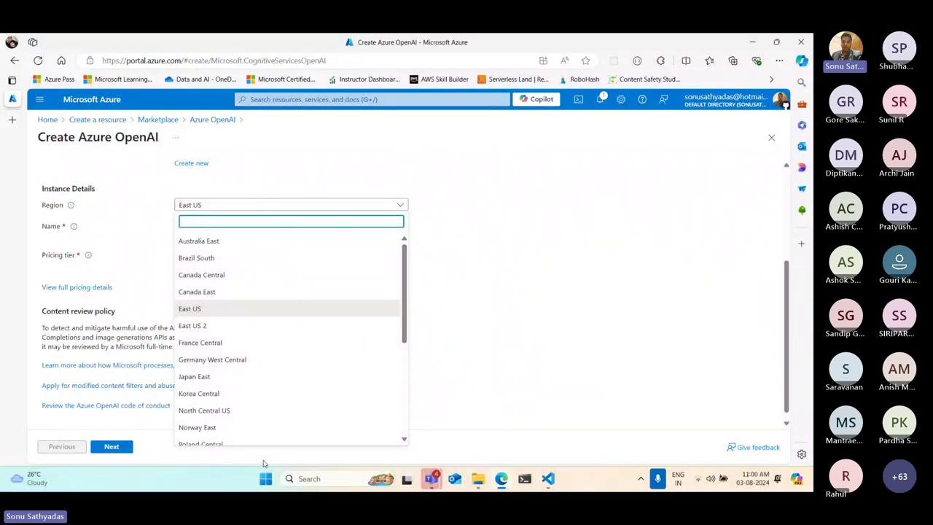
click(562, 325)
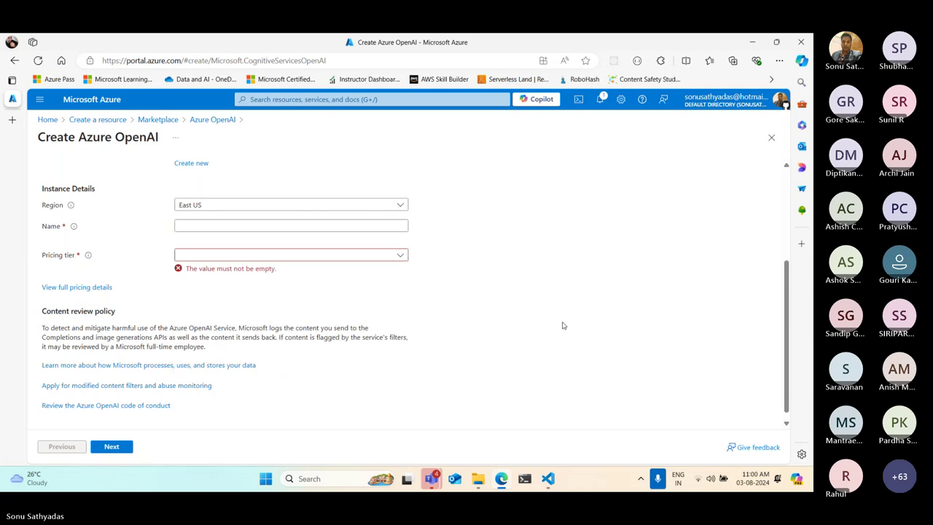
Check the project details of the new resource and set its pricing tier to Standard S0
click(186, 224)
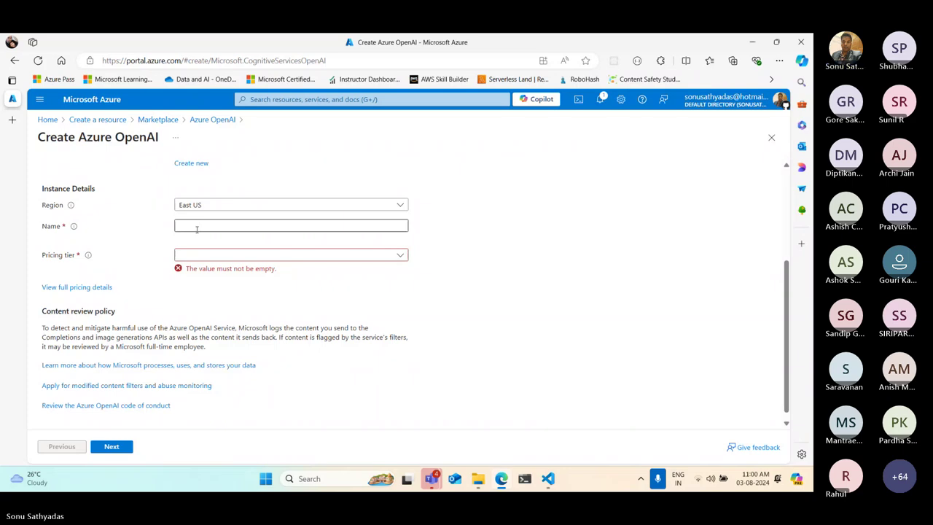
scroll(239, 250, up, 3)
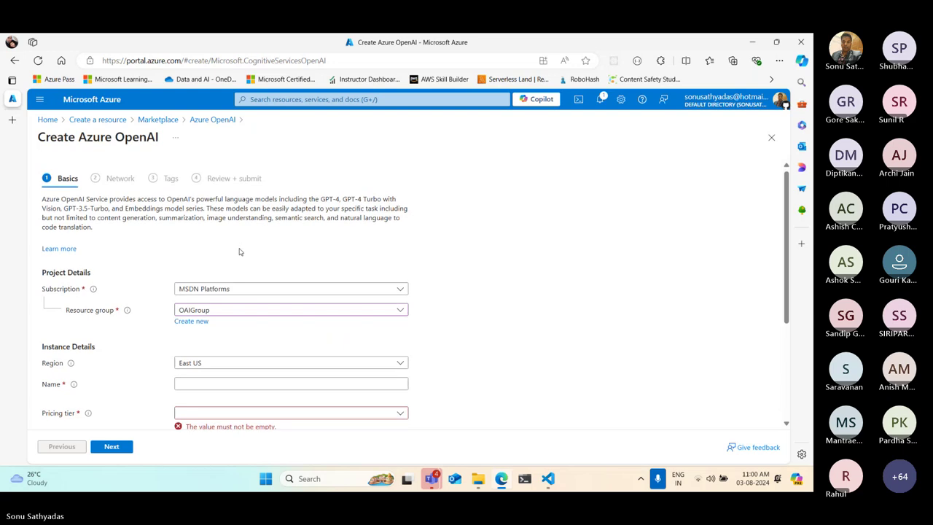
scroll(200, 226, down, 3)
click(189, 196)
click(163, 204)
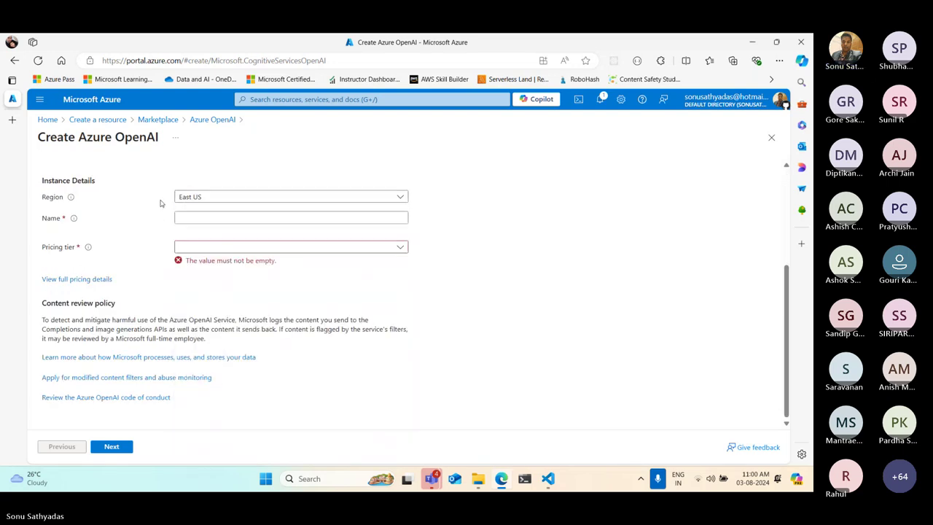
click(189, 217)
click(197, 248)
click(193, 264)
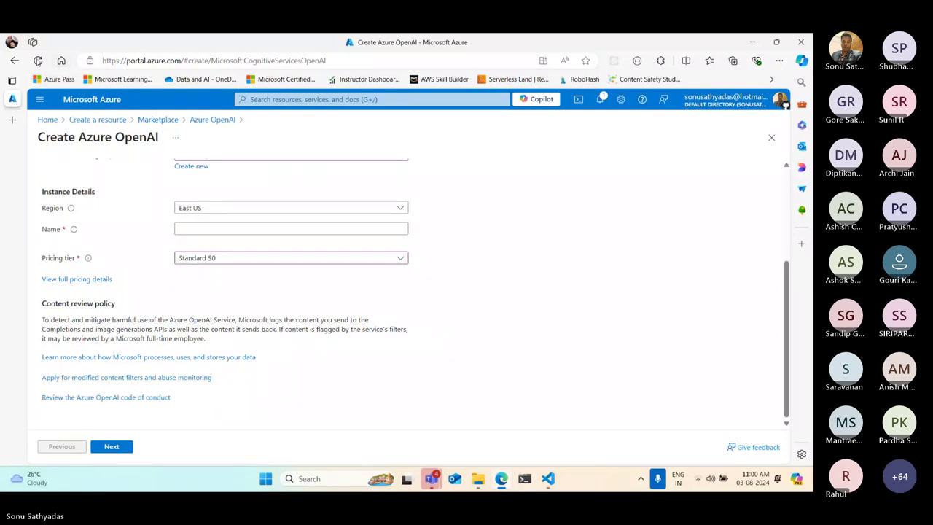
Reload the Azure OpenAI creation form and choose OAIGroup as the resource group again
click(38, 60)
click(457, 121)
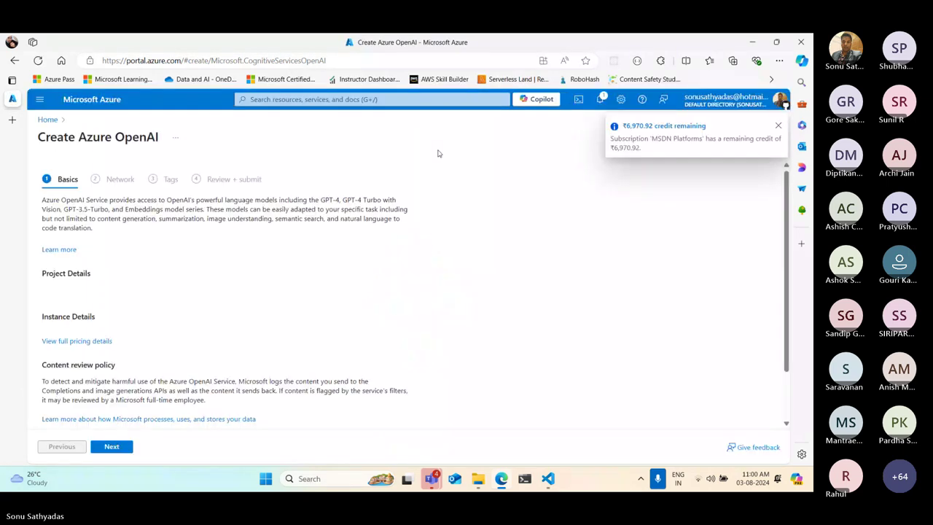
click(237, 310)
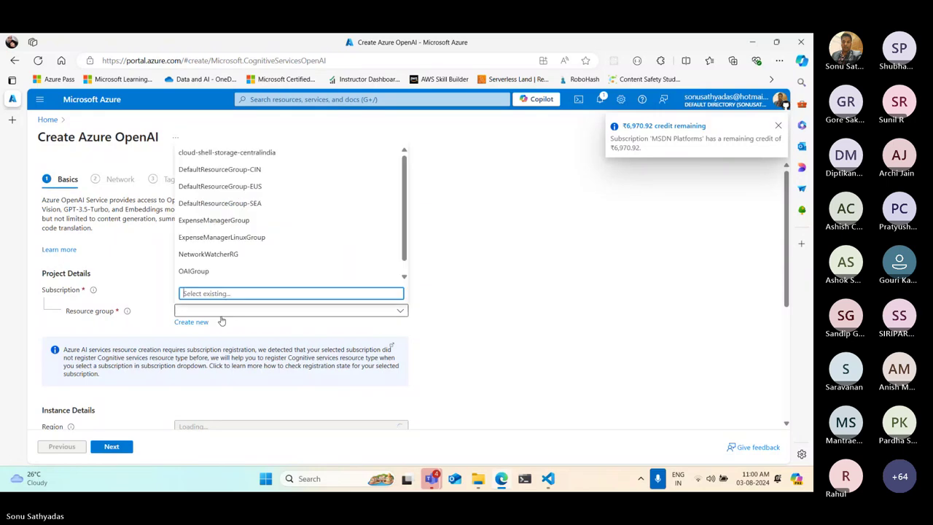
scroll(201, 328, down, 3)
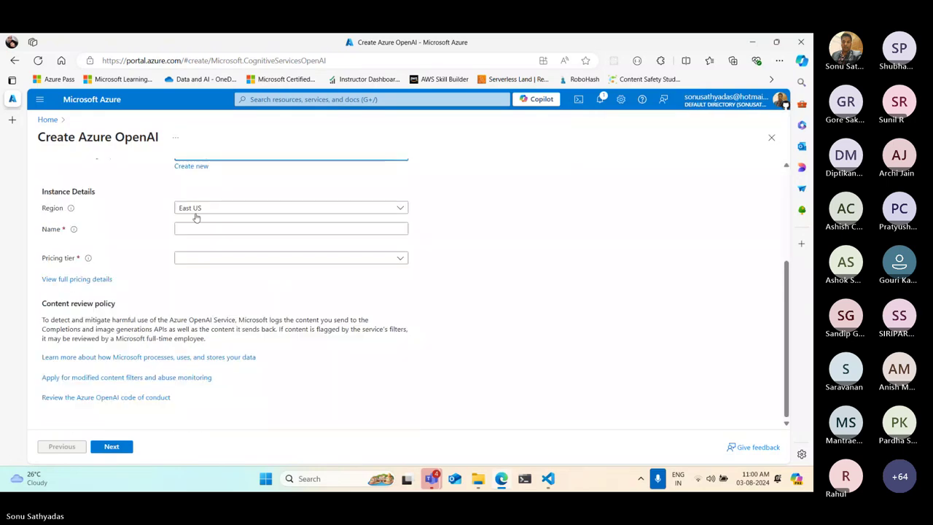
Name the Azure OpenAI instance myopenai-55774 and set its pricing tier to Standard S0
click(207, 229)
text(sd)
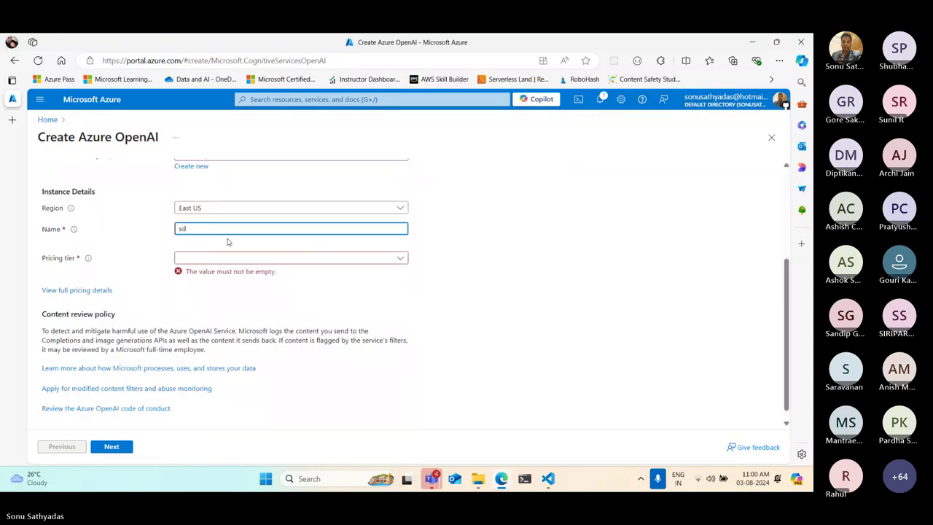
key(BackSpace)
key(BackSpace)
text(myopea)
key(BackSpace)
text(nai-55774)
click(211, 258)
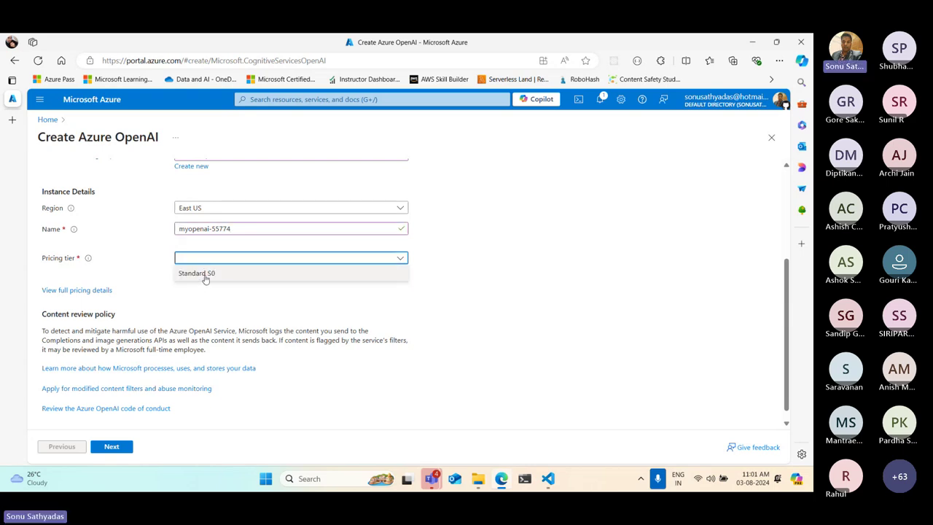
click(206, 274)
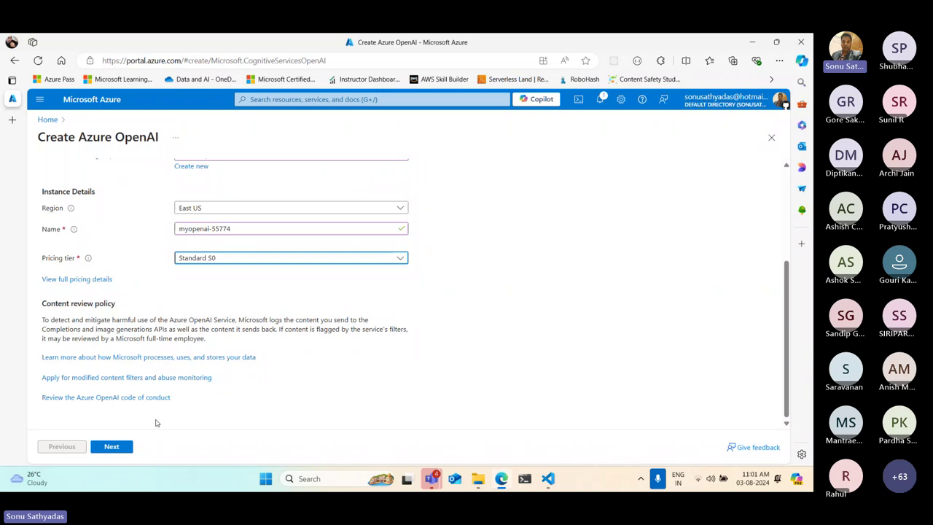
Proceed to the final review with access from all networks and no tags, and close the creation form without submitting
click(112, 446)
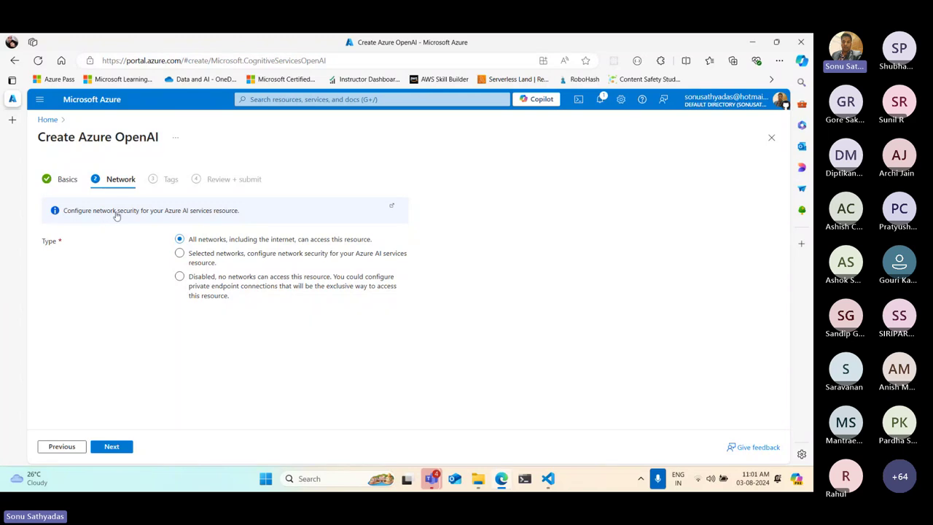
drag(191, 240, 384, 238)
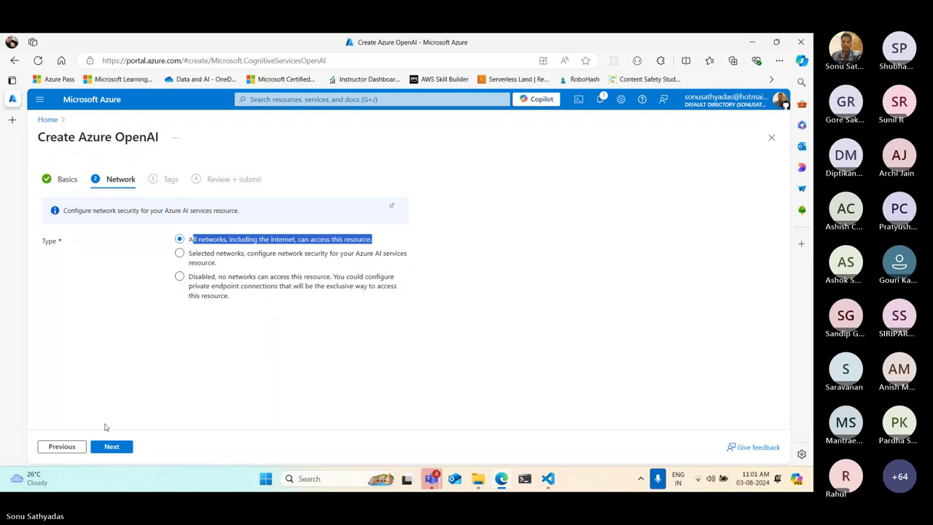
click(113, 448)
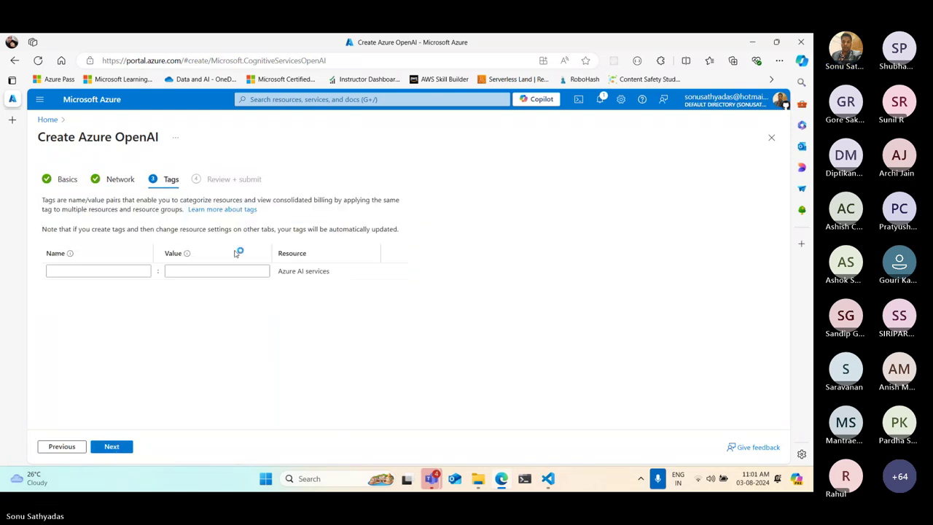
click(117, 450)
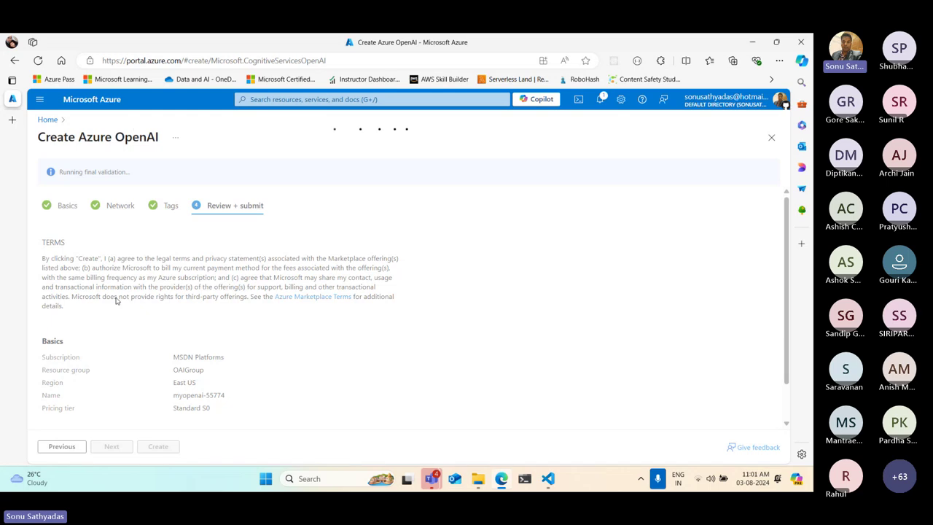
click(772, 140)
Open the existing Azure OpenAI resource in the OAIGroup resource group
click(199, 173)
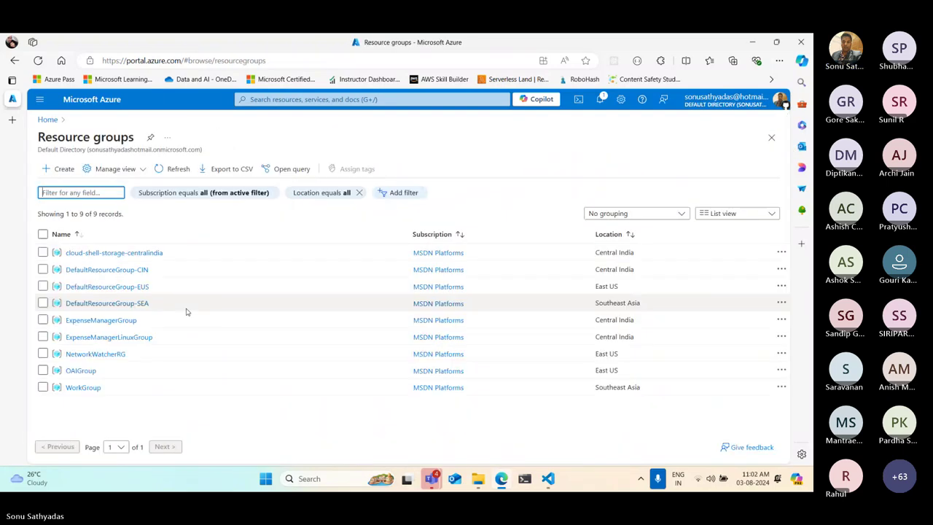
click(80, 370)
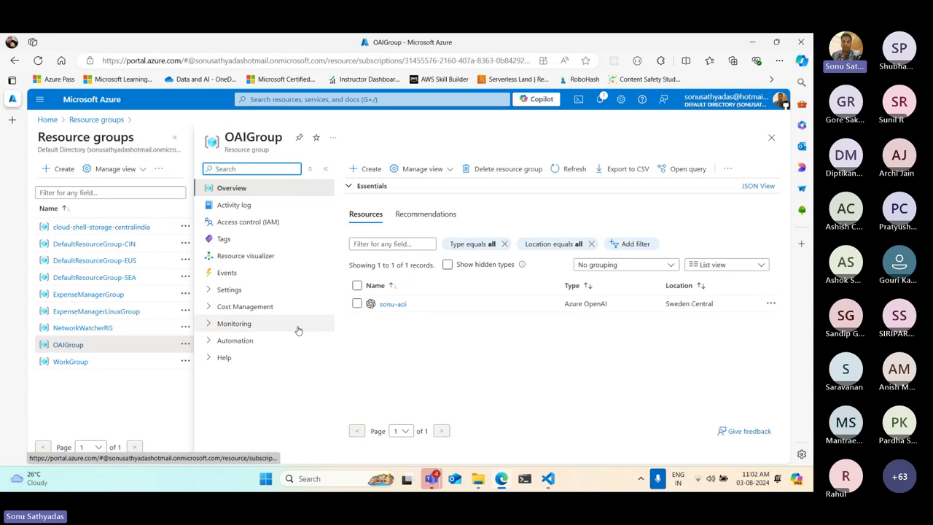
click(404, 306)
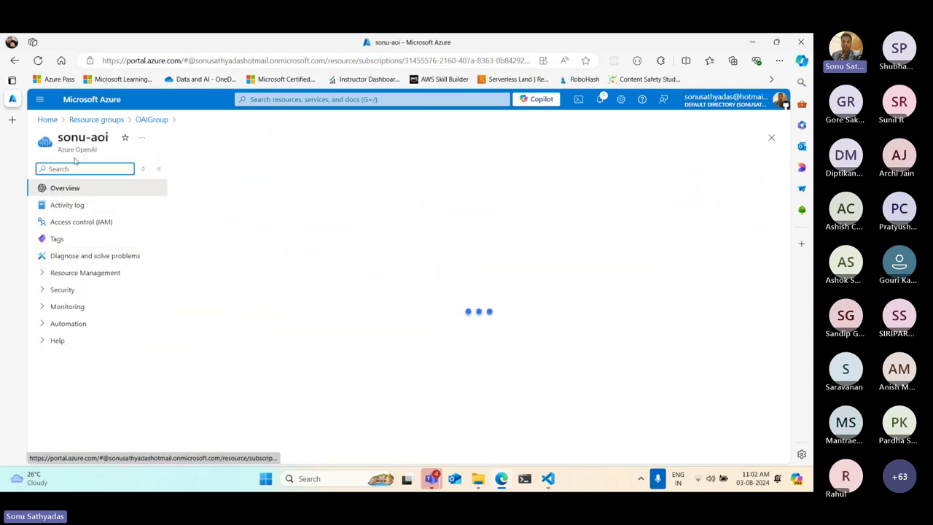
double_click(80, 138)
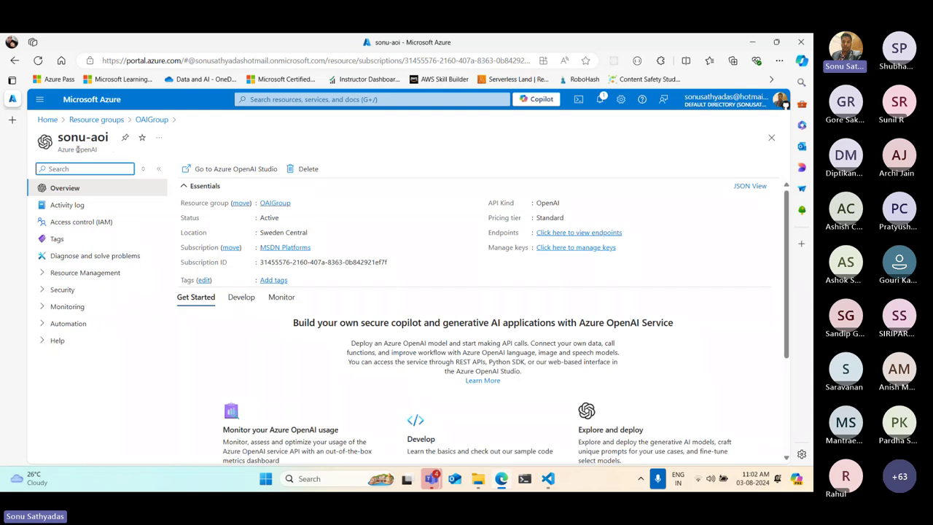
Review the Azure OpenAI resource's keys and endpoint page, including its location and endpoint fields
triple_click(77, 148)
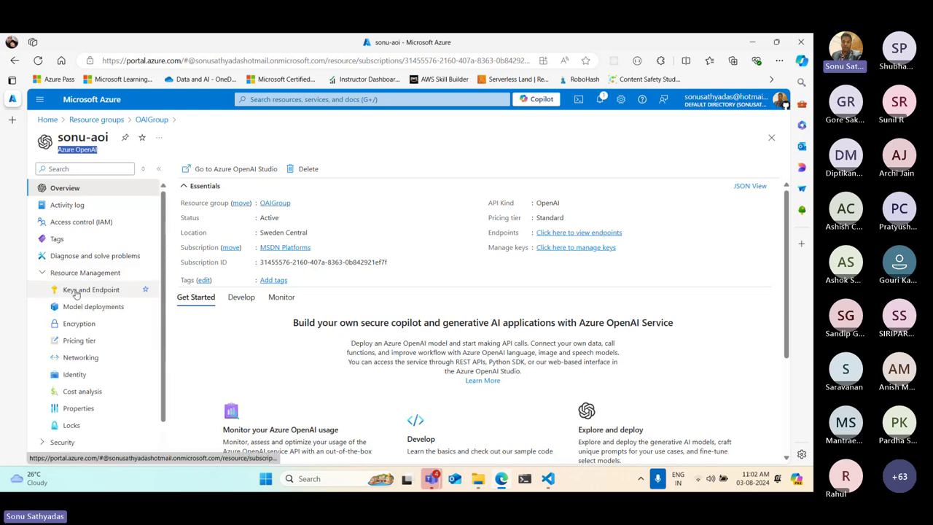
click(76, 290)
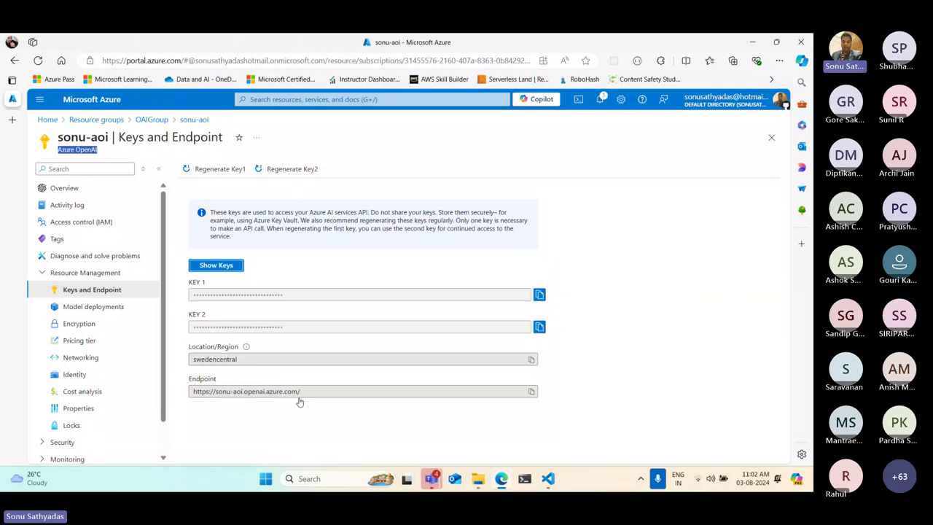
double_click(207, 361)
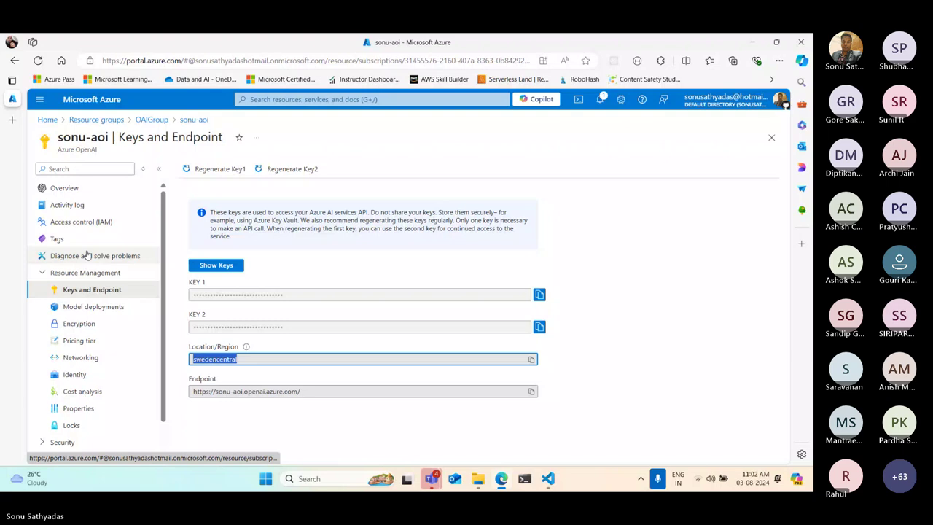
Return to the resource's overview and open Azure OpenAI Studio from it in a new browser tab
click(63, 188)
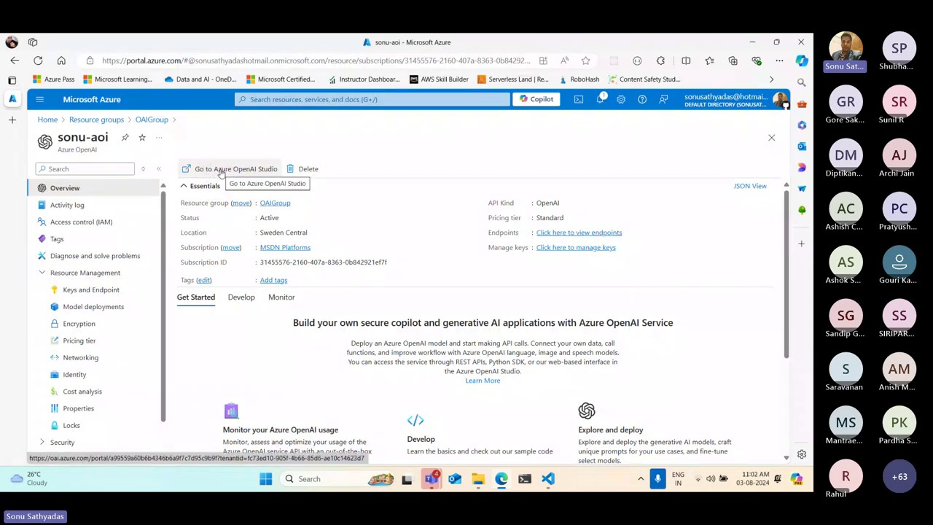
right_click(226, 171)
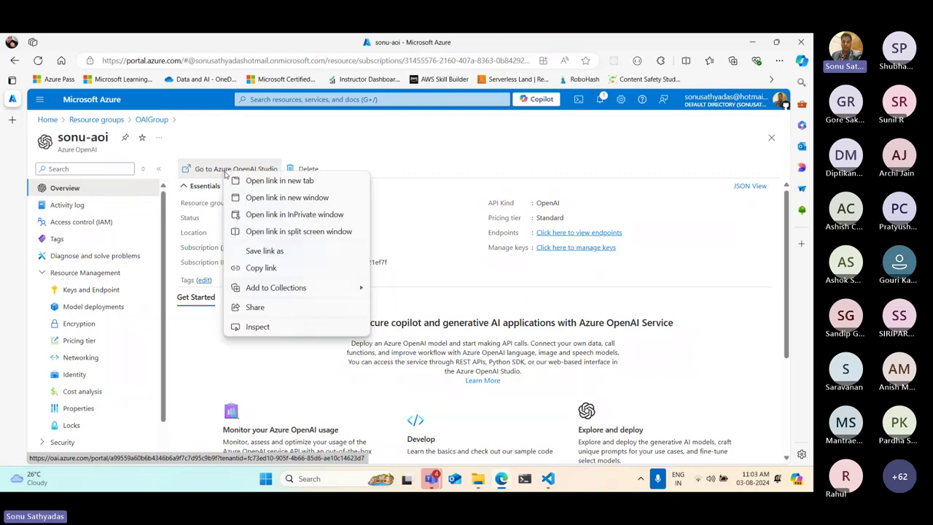
click(249, 182)
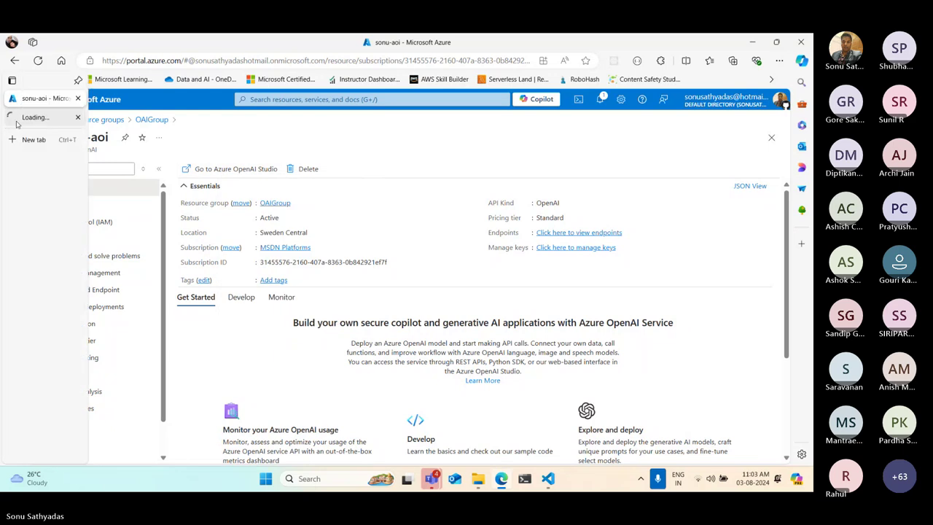
click(44, 116)
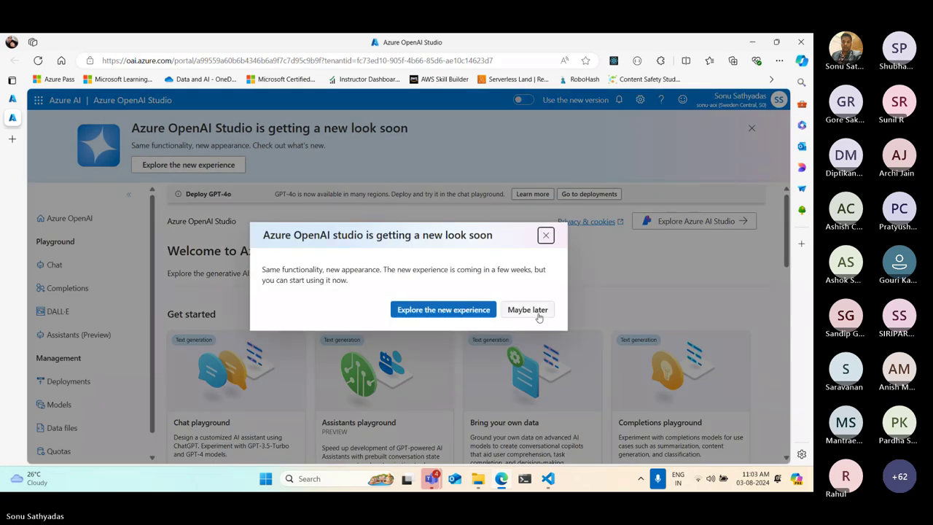
Switch the studio to its new experience, signing in with the personal Microsoft account, and dismiss the welcome tour and banner
click(475, 310)
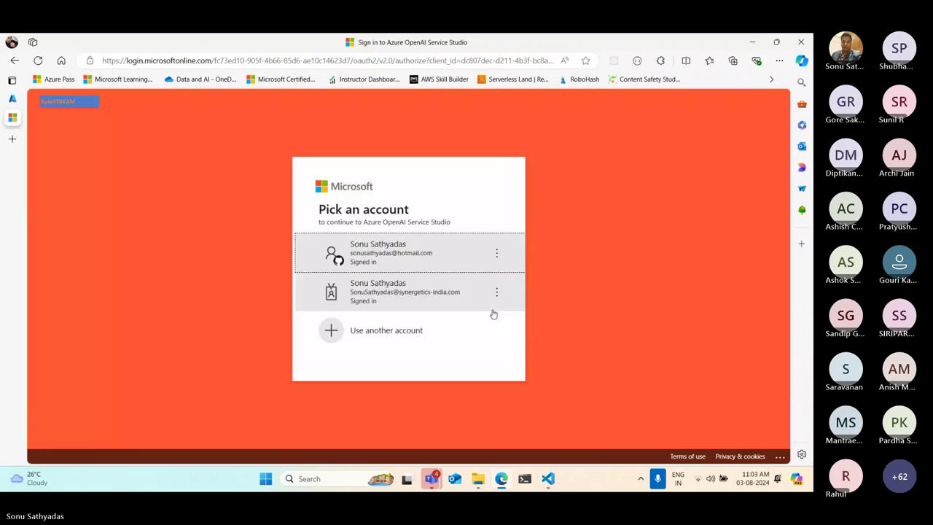
click(420, 260)
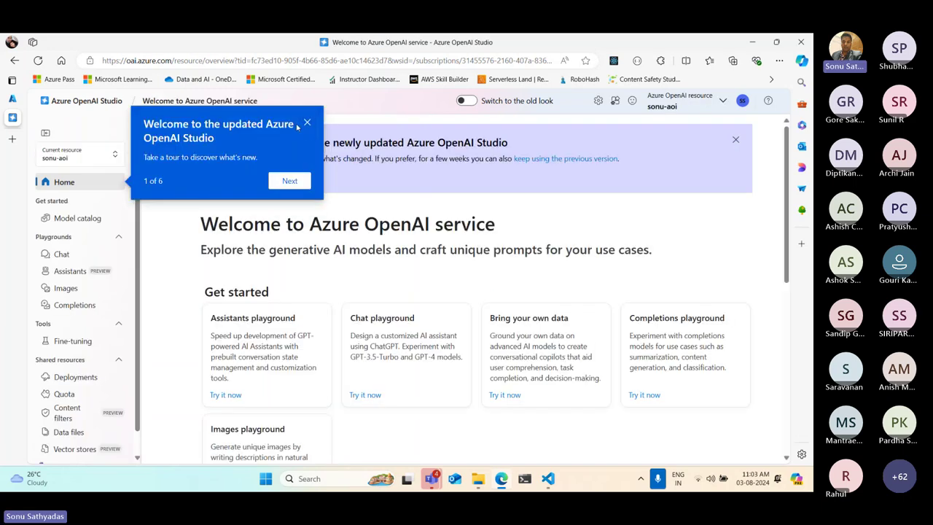
click(308, 123)
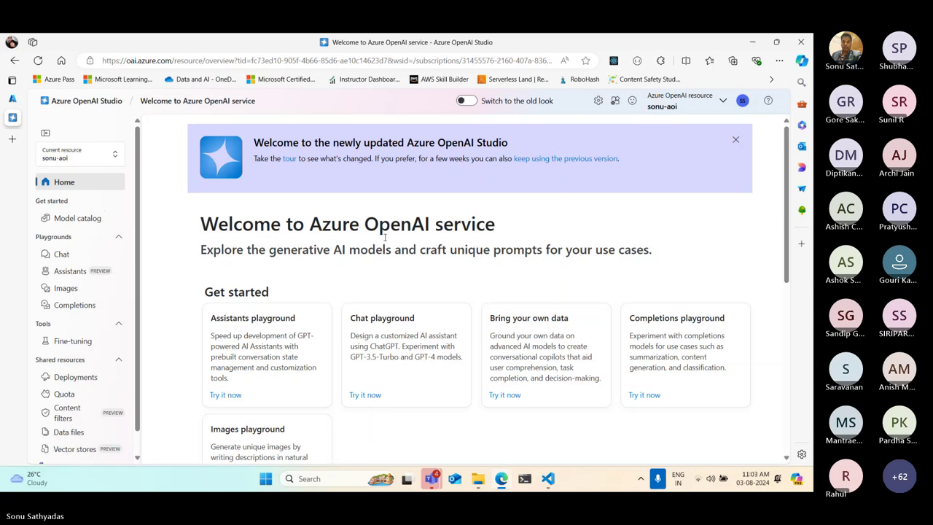
click(735, 140)
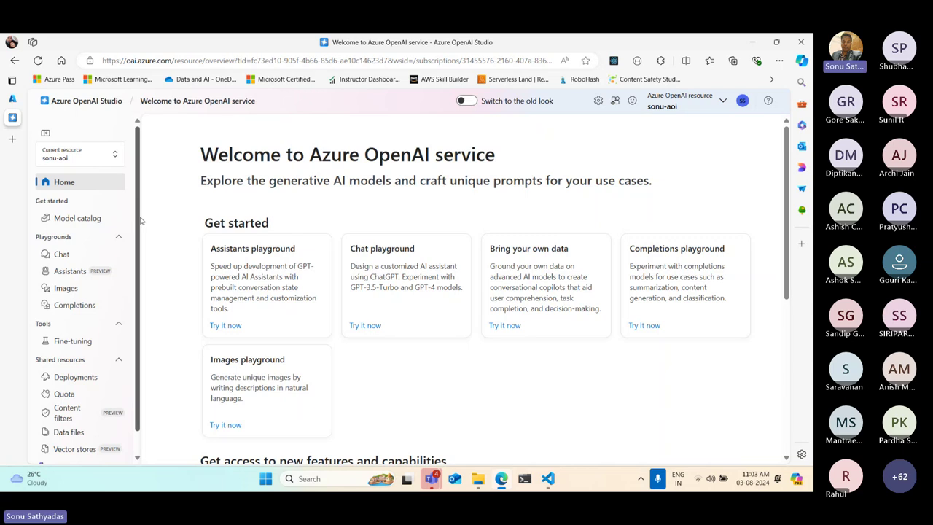
Look through the model catalog and open the list of model deployments for the current resource
click(88, 220)
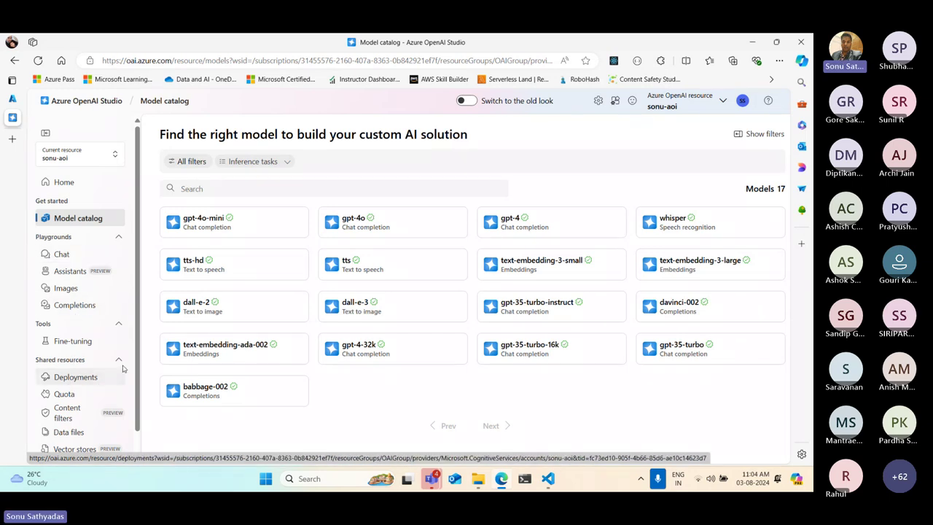
scroll(88, 375, down, 1)
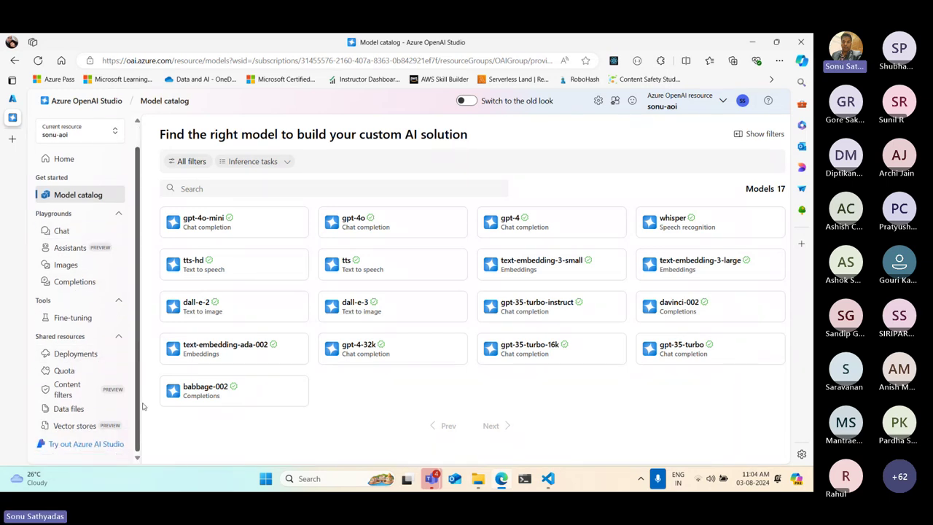
click(65, 356)
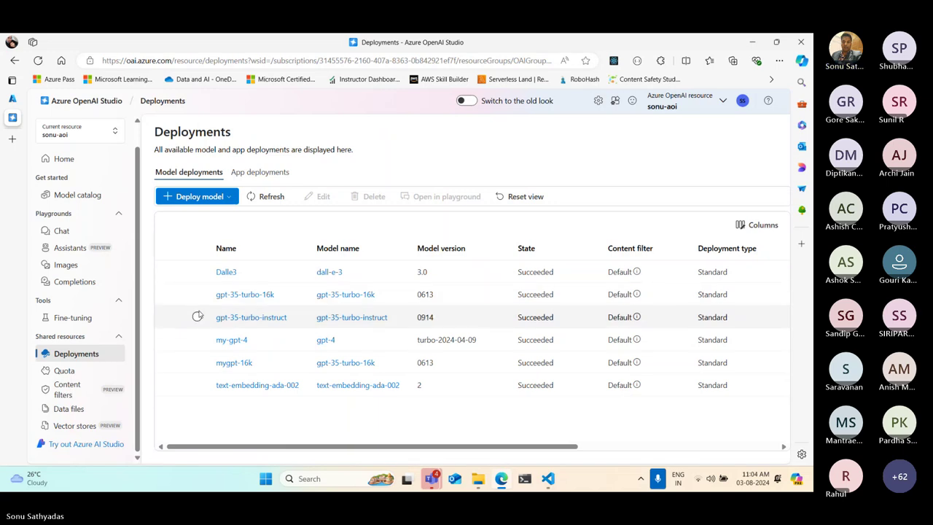
Delete the mygpt-16k model deployment
click(197, 317)
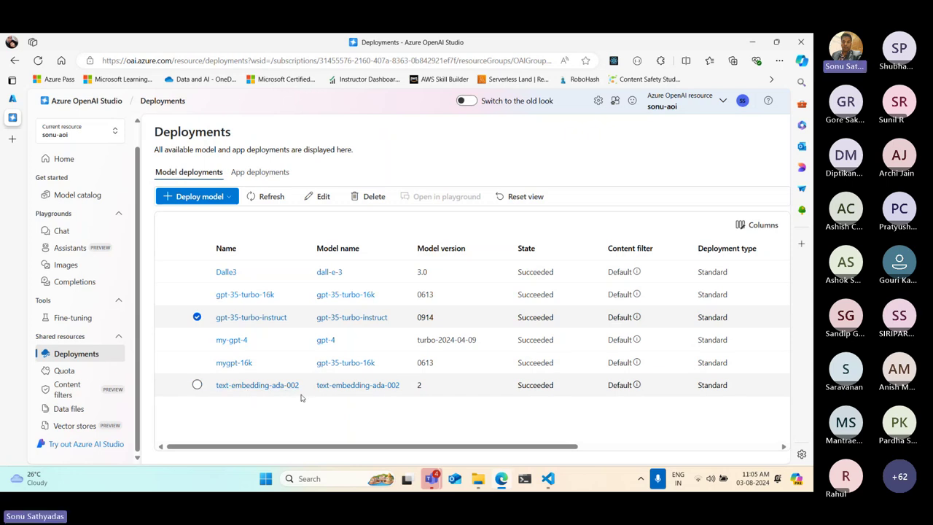
click(196, 362)
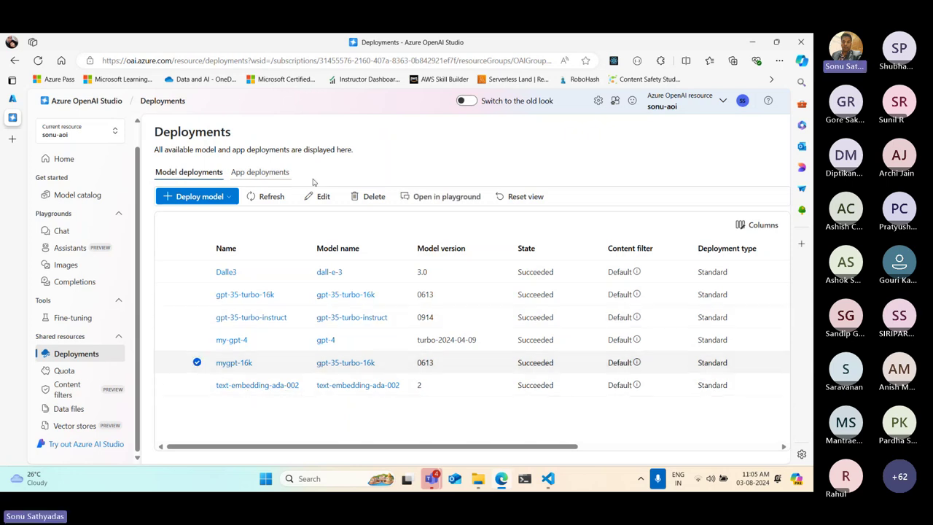
click(369, 197)
click(467, 310)
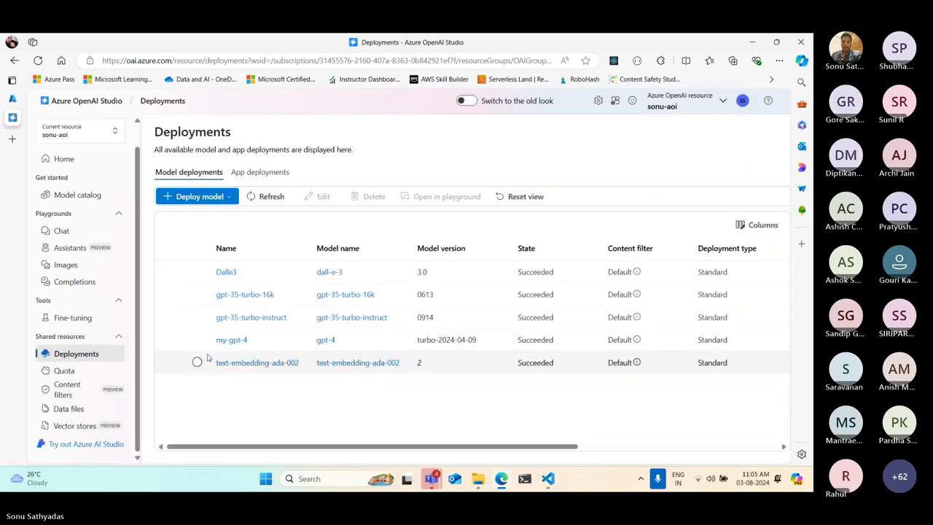
Delete the my-gpt-4 and gpt-35-turbo-instruct model deployments
click(197, 340)
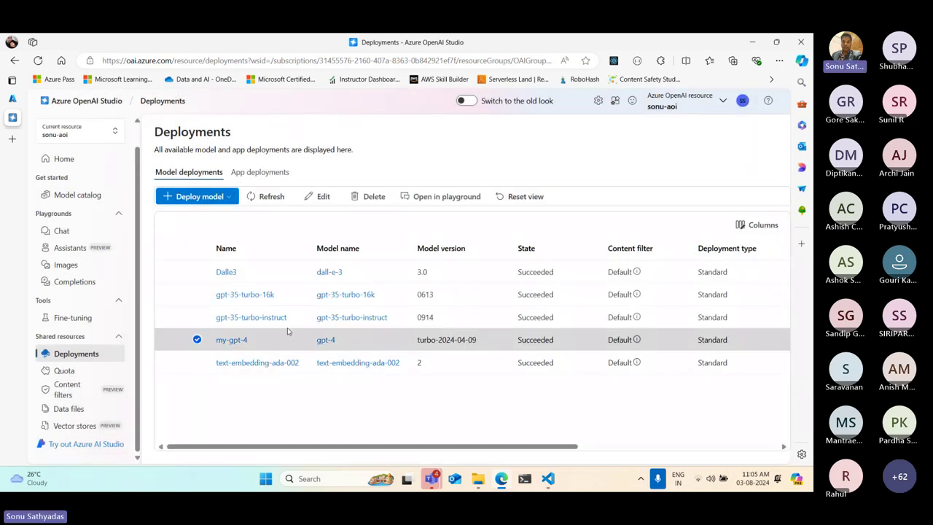
click(373, 197)
click(454, 300)
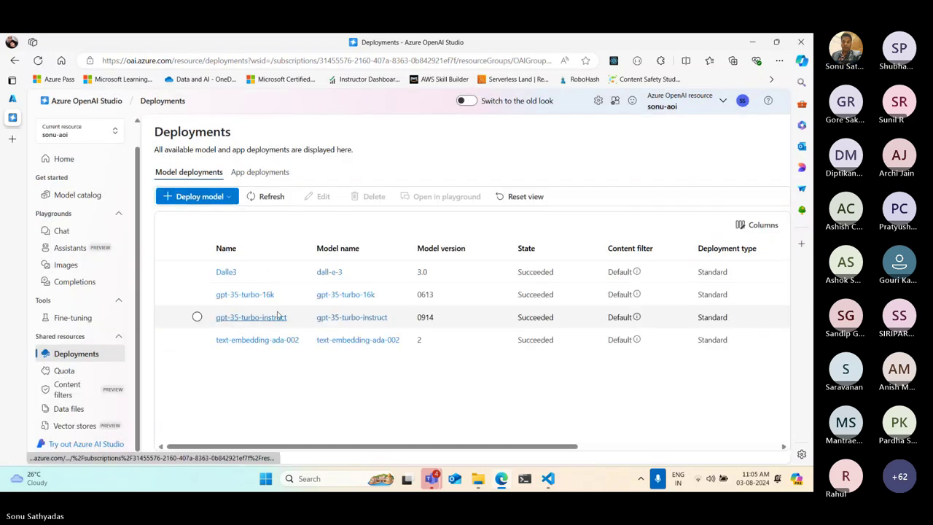
click(197, 317)
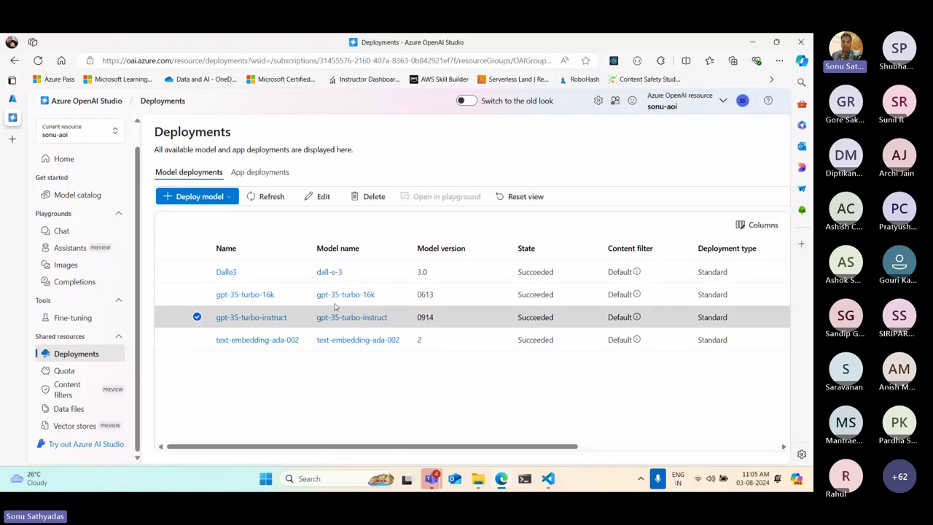
click(373, 197)
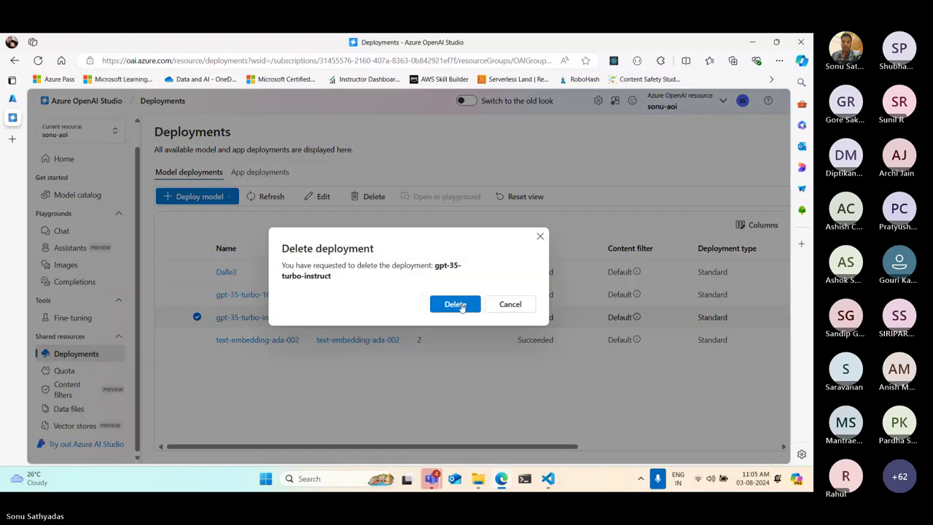
click(458, 304)
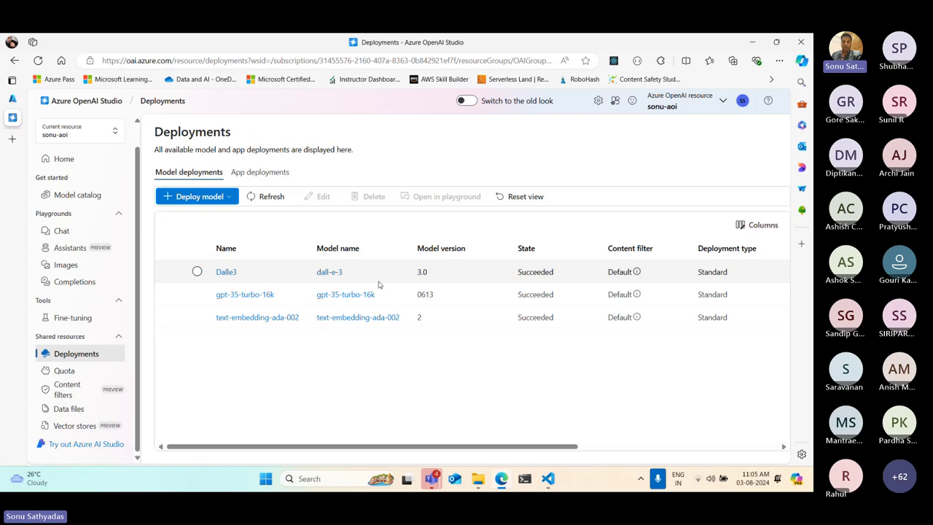
Start a new base model deployment, compare the available model descriptions, and confirm davinci-002 as the model
click(194, 198)
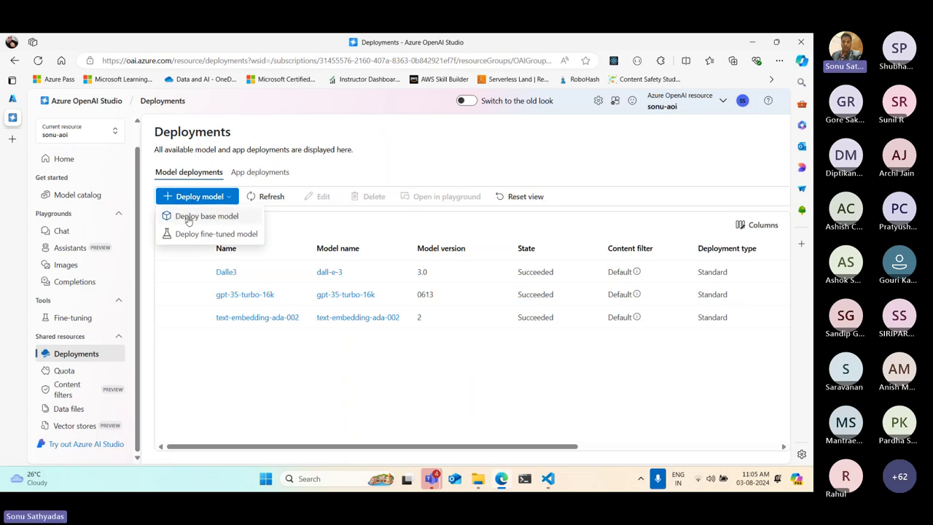
click(197, 217)
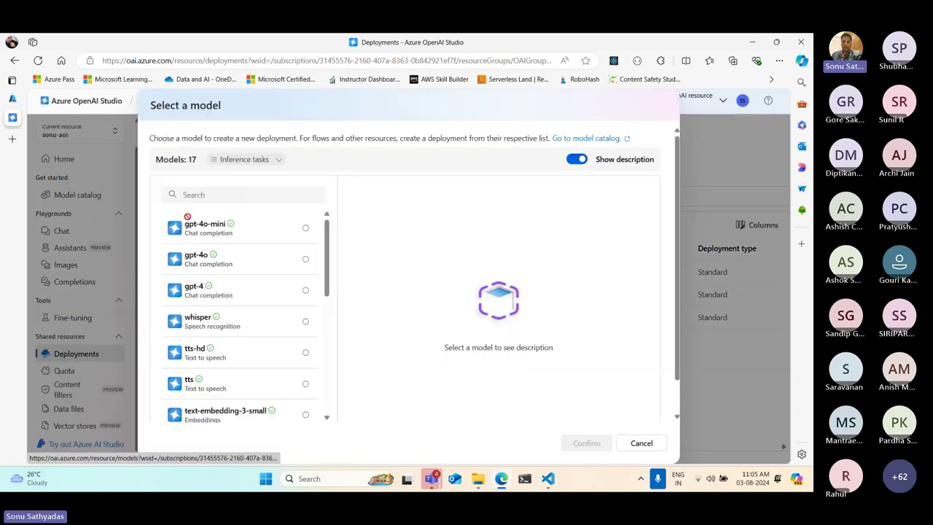
click(306, 229)
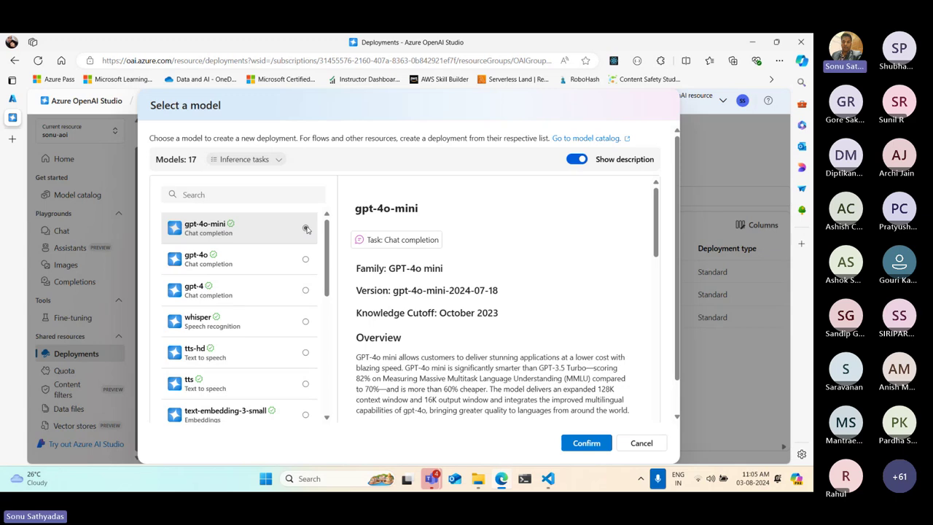
scroll(255, 328, down, 3)
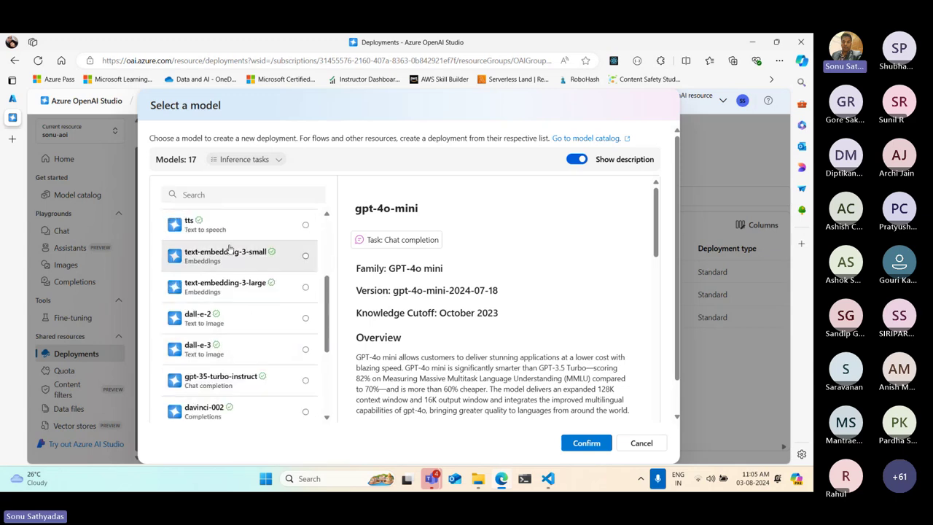
scroll(241, 310, down, 3)
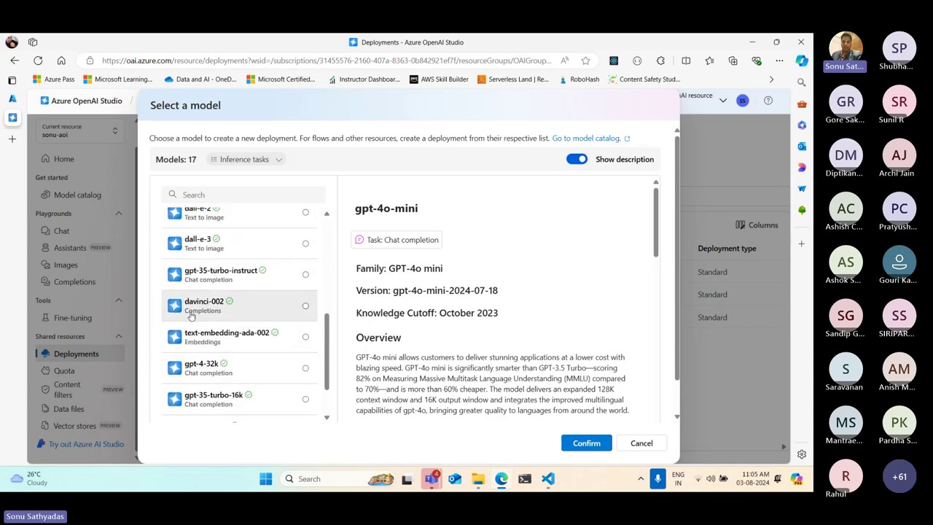
click(305, 307)
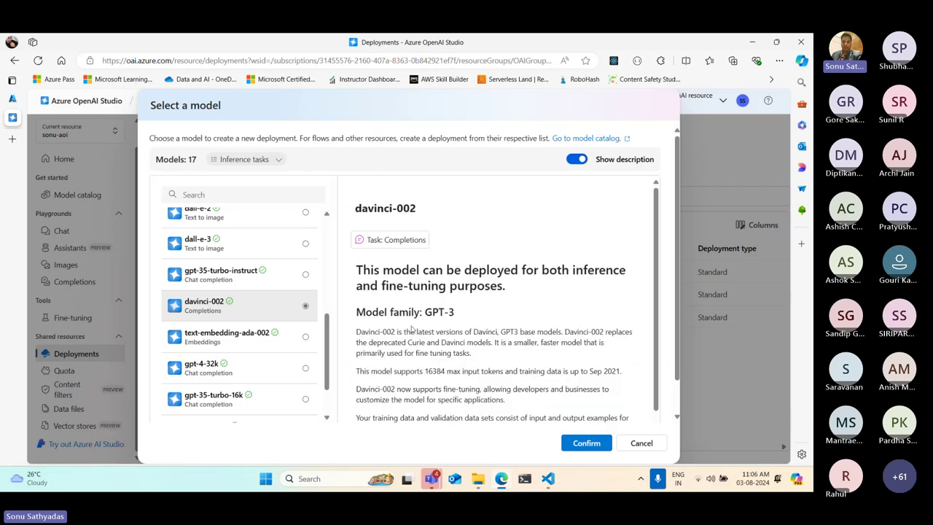
scroll(437, 335, down, 2)
scroll(437, 335, up, 2)
click(589, 442)
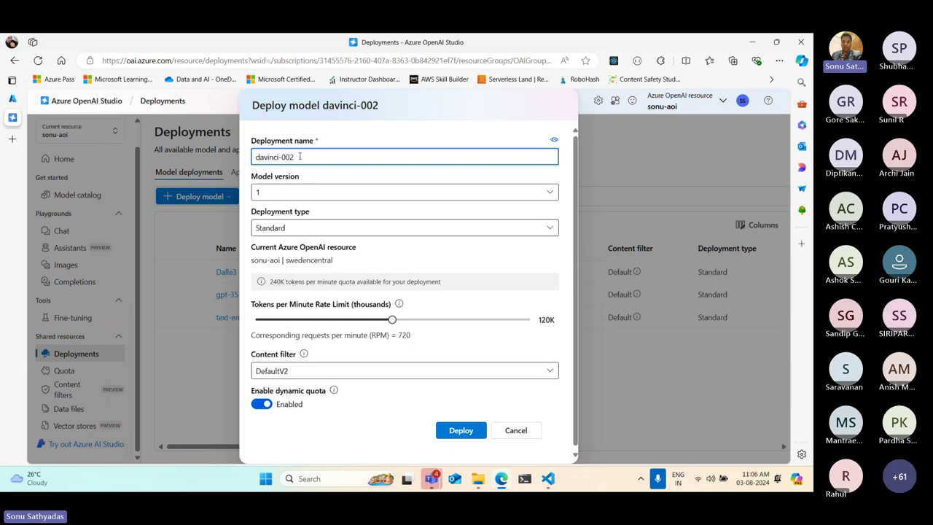
Deploy the model under the name davinci-002 with version 1, Standard type, a 120K tokens-per-minute limit and the DefaultV2 content filter
drag(299, 155, 253, 158)
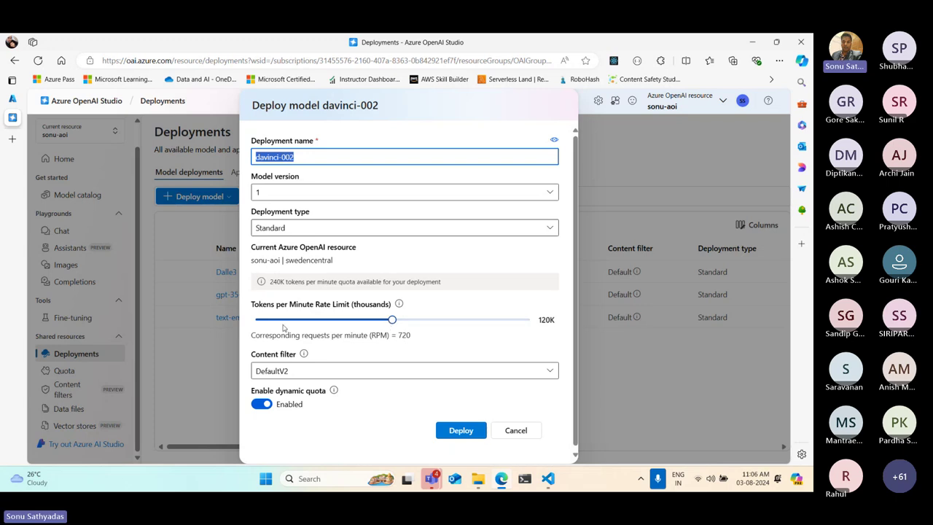
click(253, 306)
drag(253, 307, 332, 307)
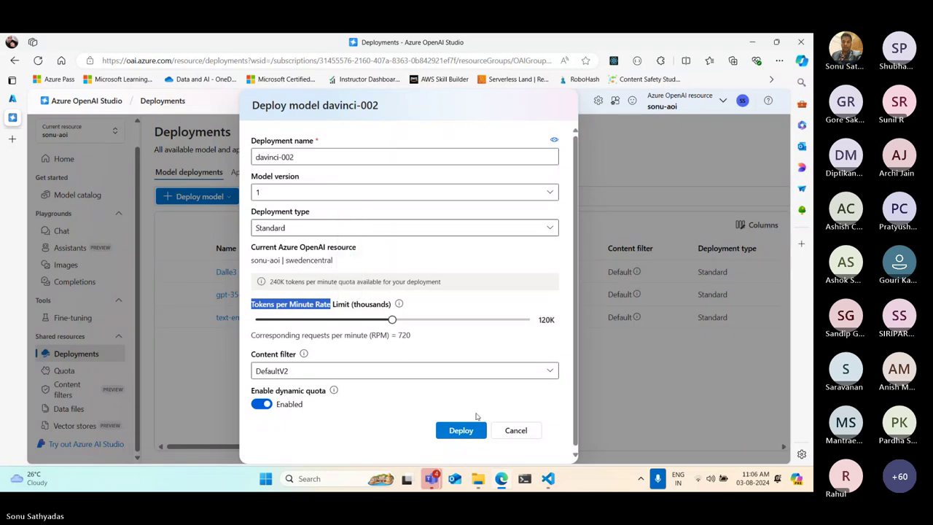
click(471, 434)
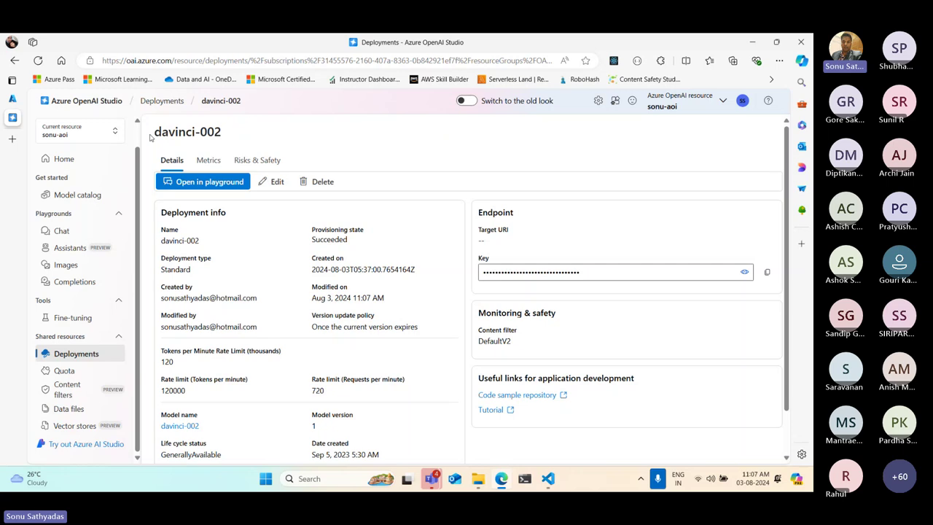
Check the davinci-002 deployment's details page, and return to the deployments list and refresh it
drag(154, 133, 223, 132)
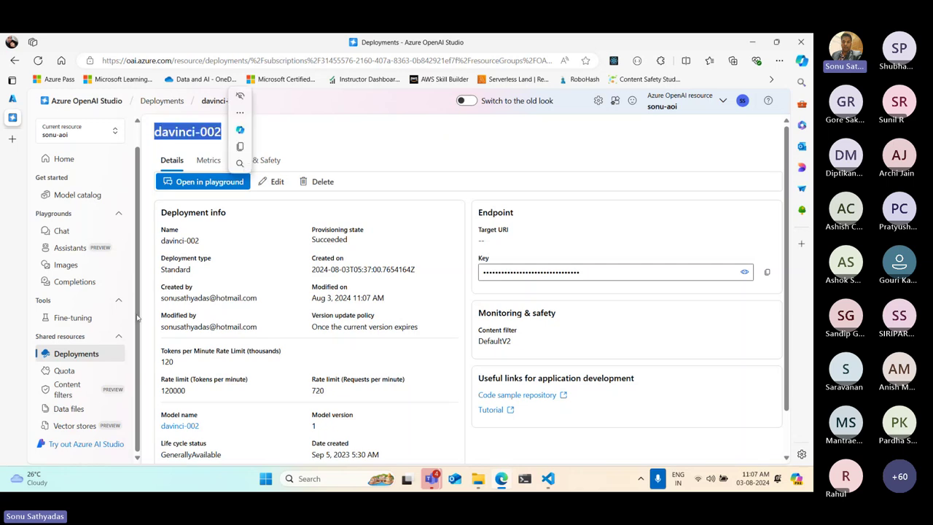
click(77, 356)
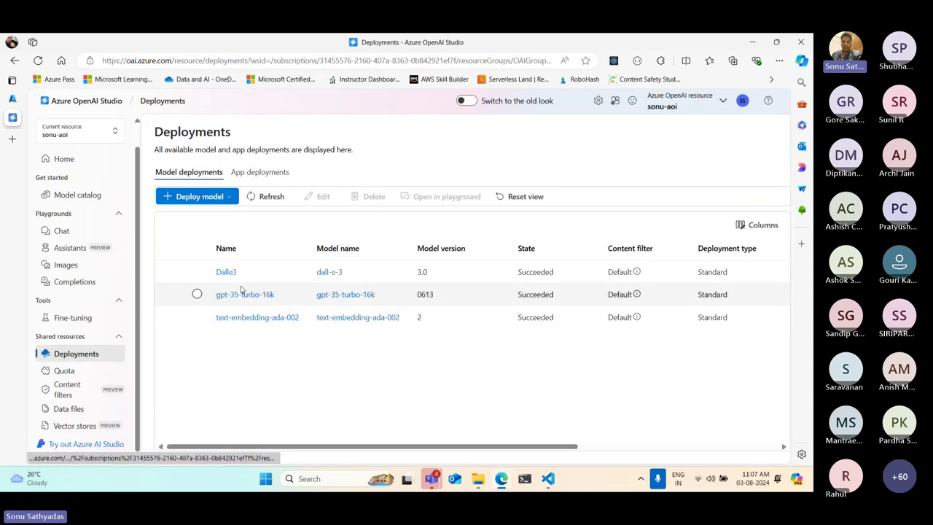
click(271, 197)
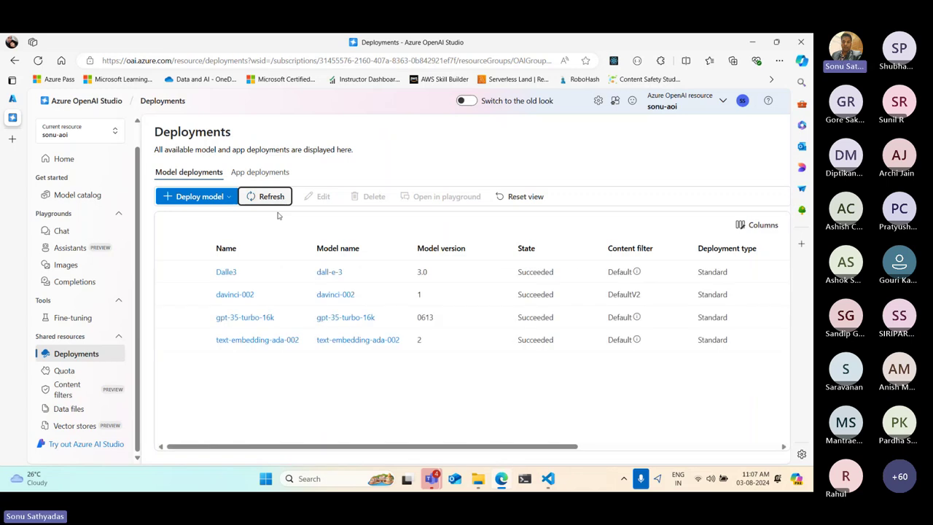
Select the davinci-002 and gpt-35-turbo-16k deployments in turn to compare which actions are available for each
click(197, 294)
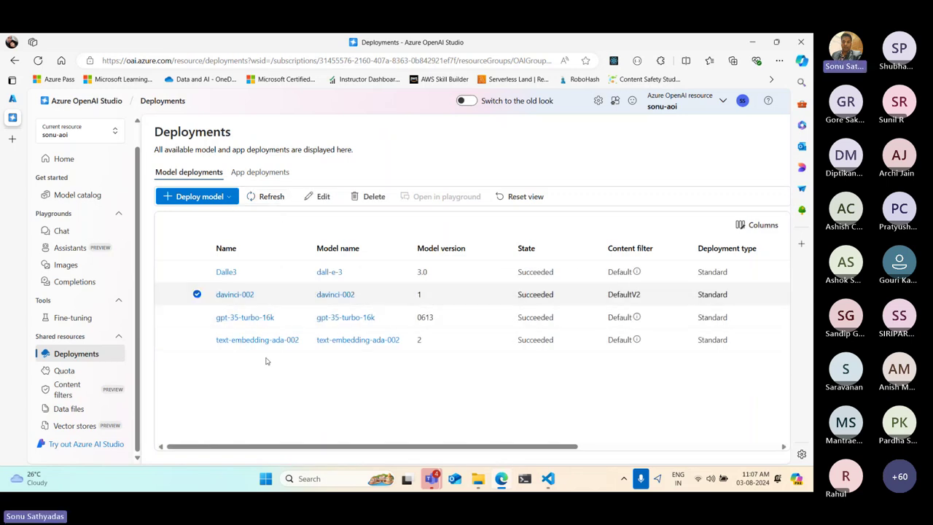
click(196, 316)
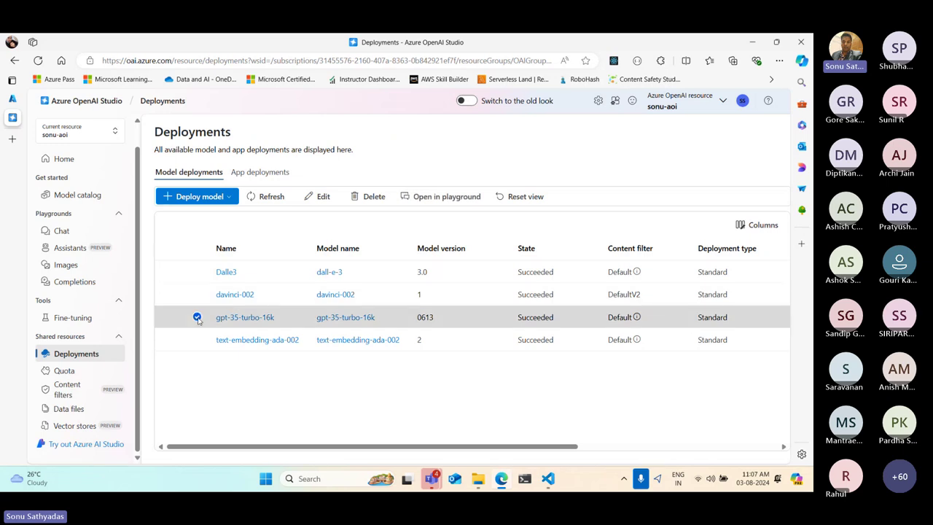
click(197, 294)
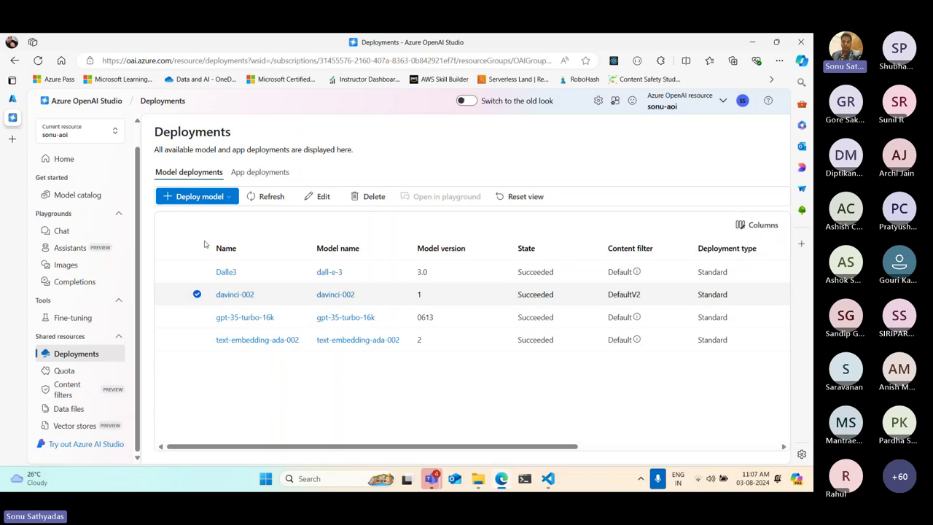
Try to deploy the gpt-4o-mini base model, check its availability on the current resource, and cancel the deployment
click(209, 201)
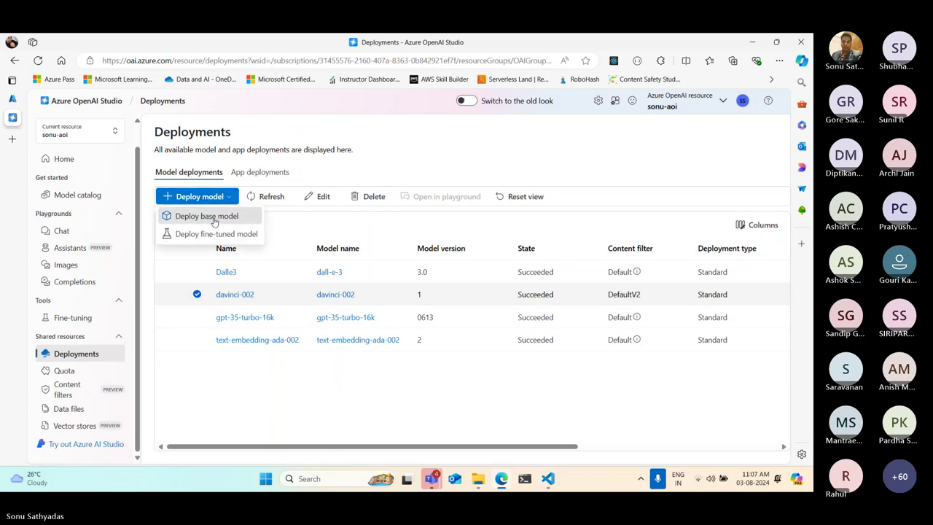
click(207, 216)
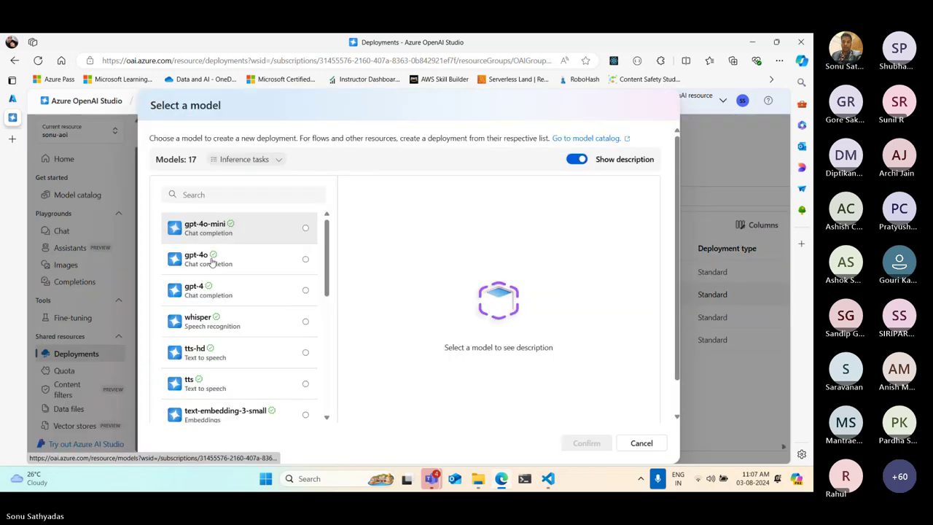
click(307, 230)
click(580, 443)
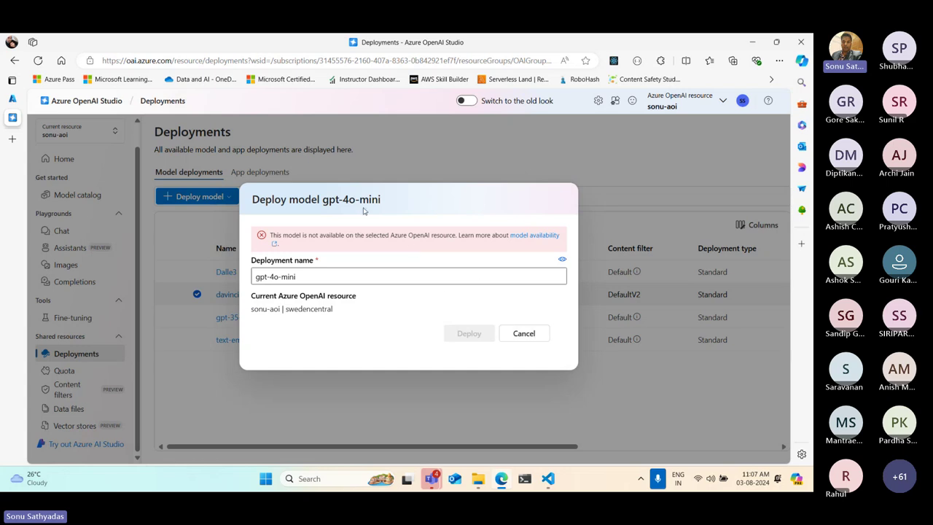
click(543, 333)
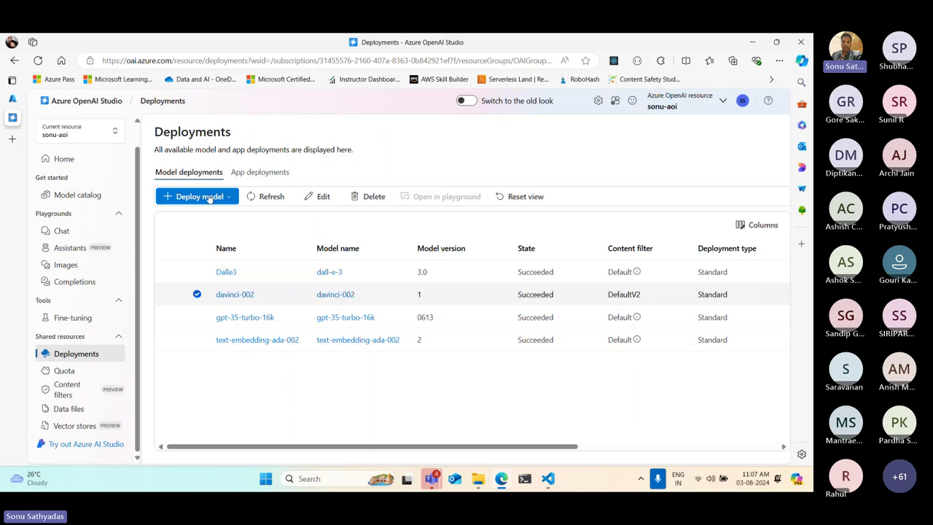
Try to deploy the gpt-4o base model, check its availability on the current resource, and cancel the deployment
click(209, 198)
click(243, 216)
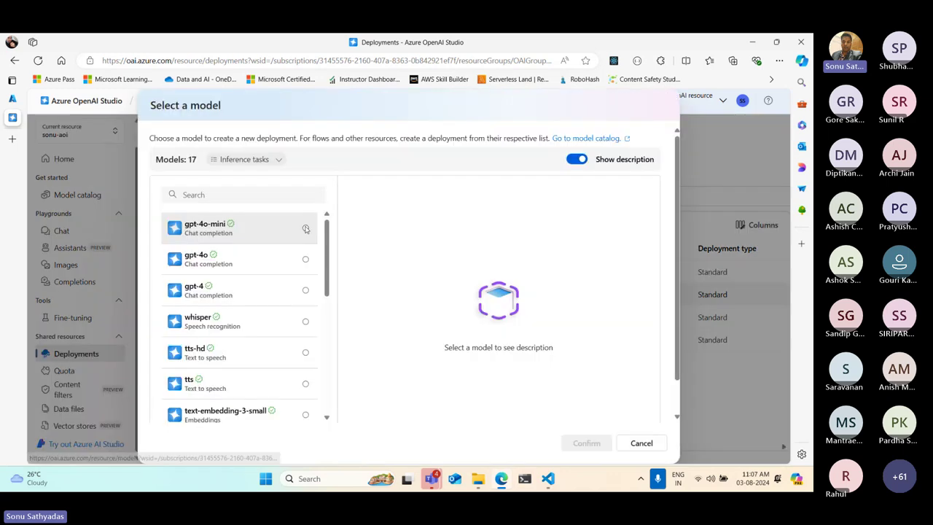
click(306, 260)
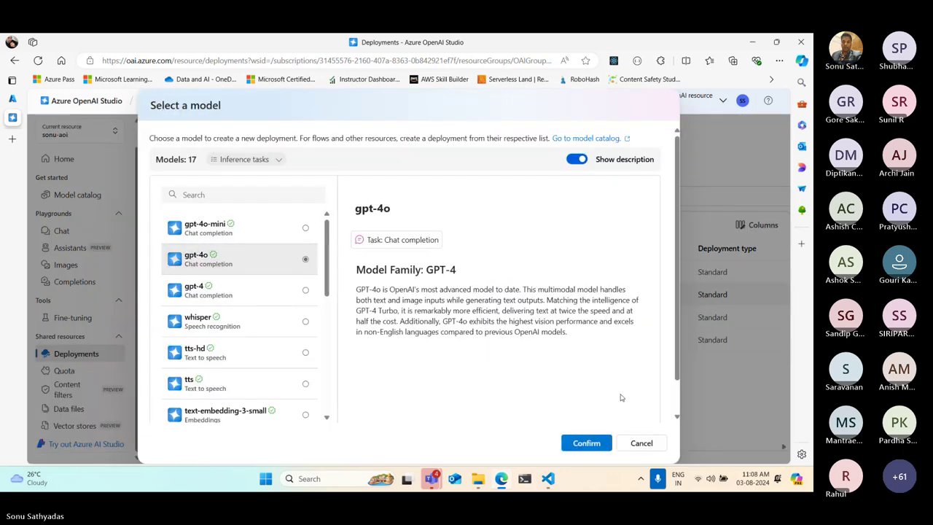
click(601, 442)
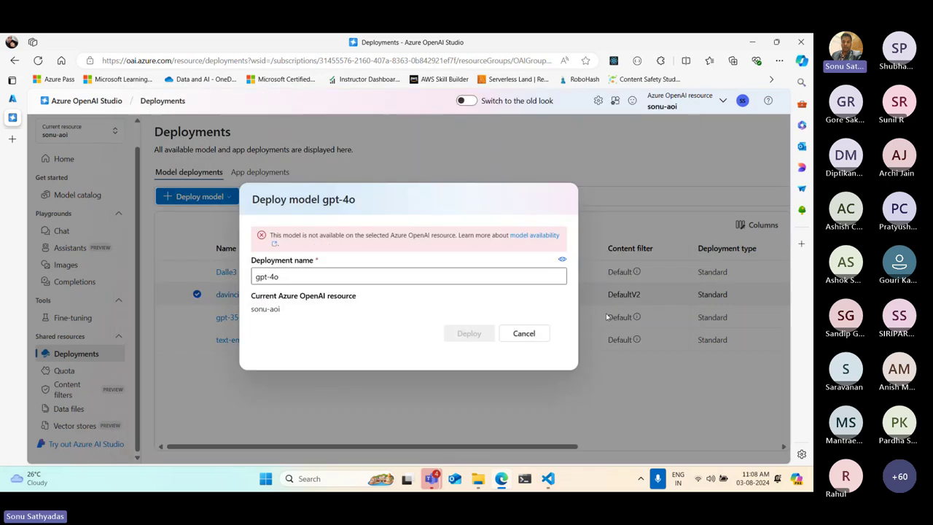
click(554, 277)
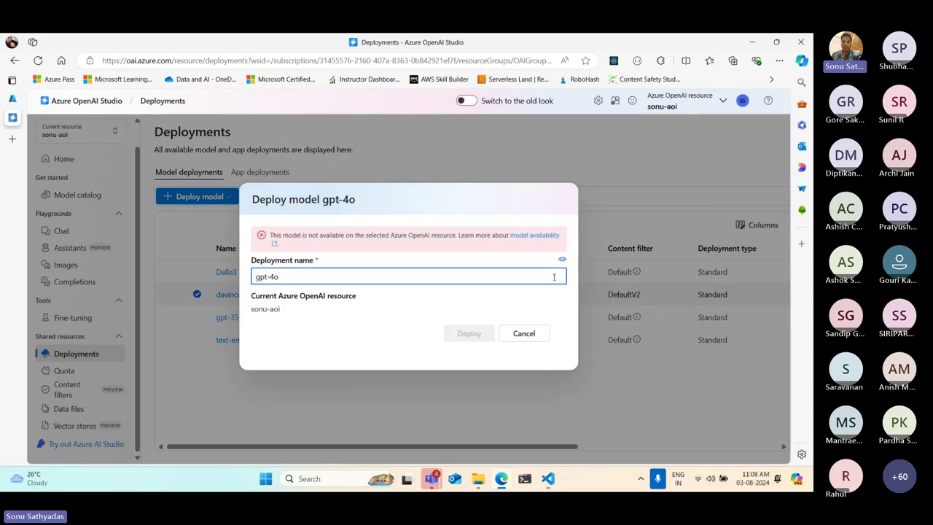
click(540, 339)
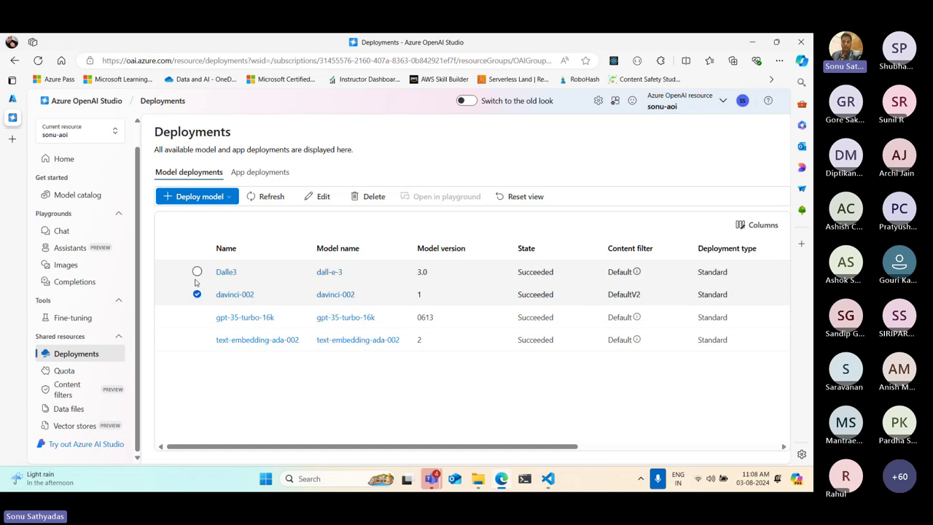
Check which deployments the Chat playground offers, and view the task types of the models in the model catalog
click(61, 231)
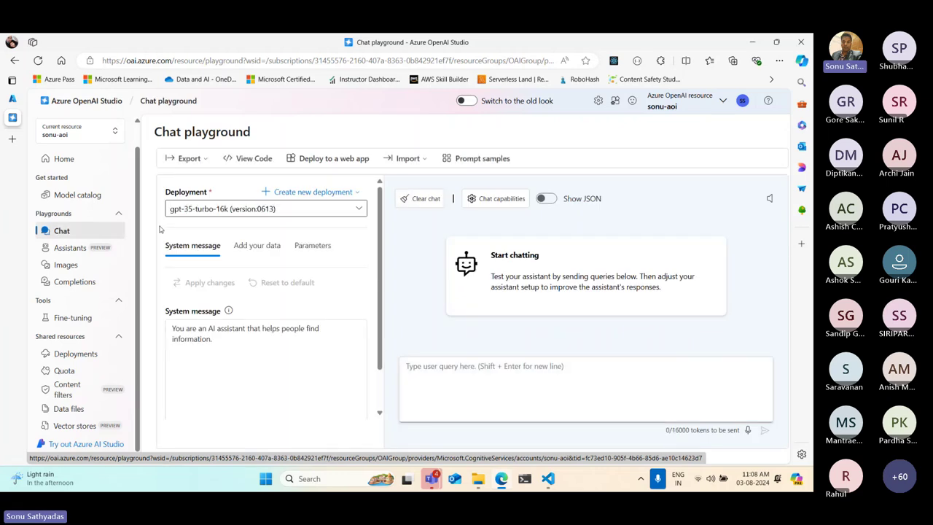
click(357, 210)
mouse_move(181, 229)
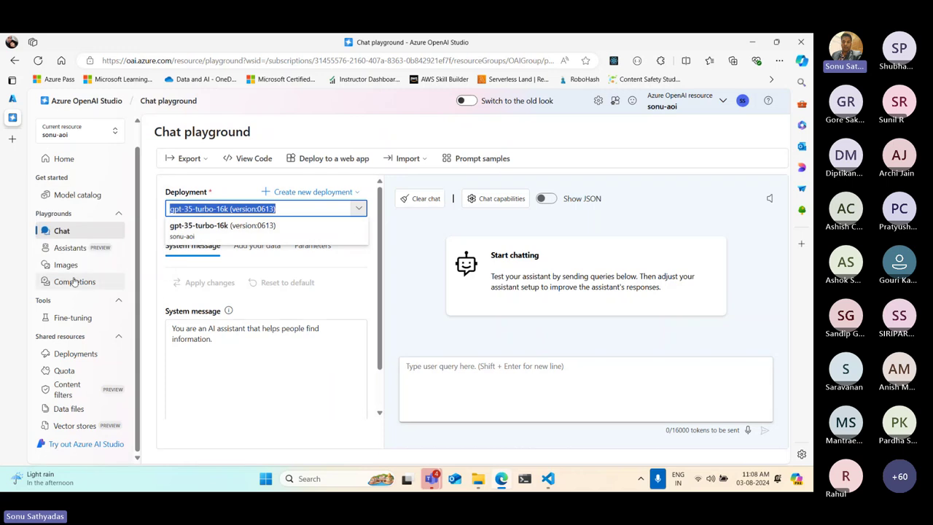
click(82, 193)
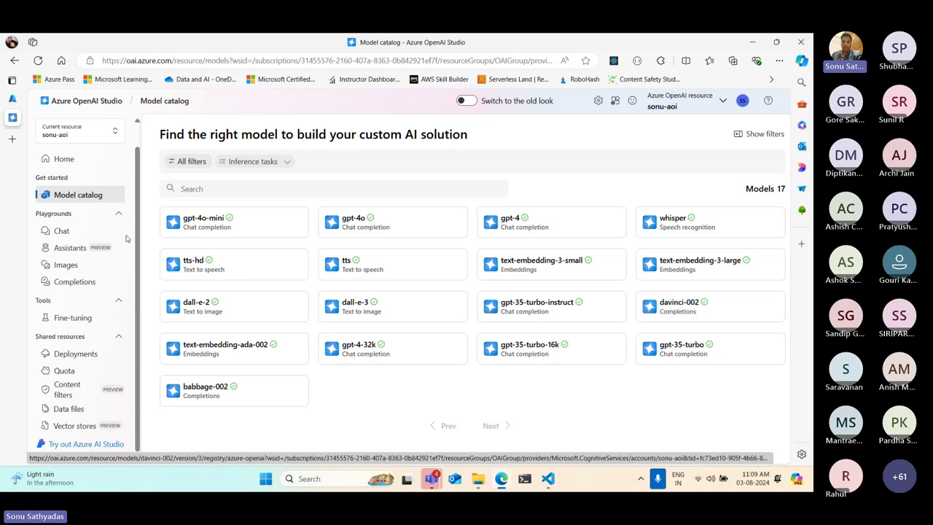
Select the gpt-35-turbo-16k (version 0613) deployment in the Chat playground and review the default system message
click(62, 232)
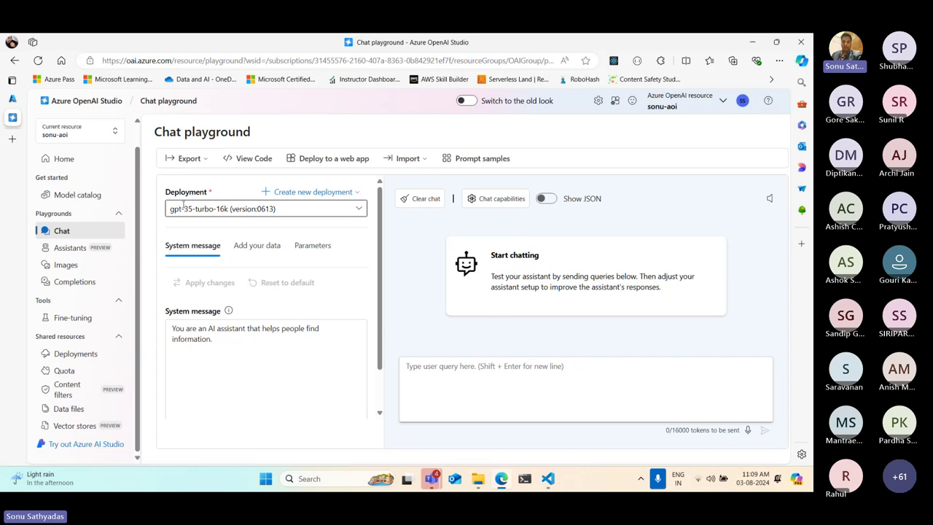
click(357, 210)
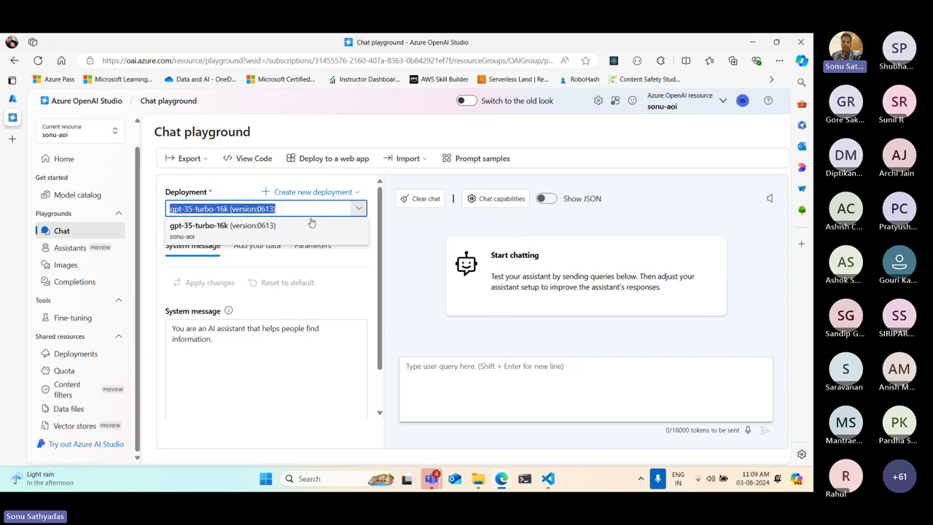
click(254, 231)
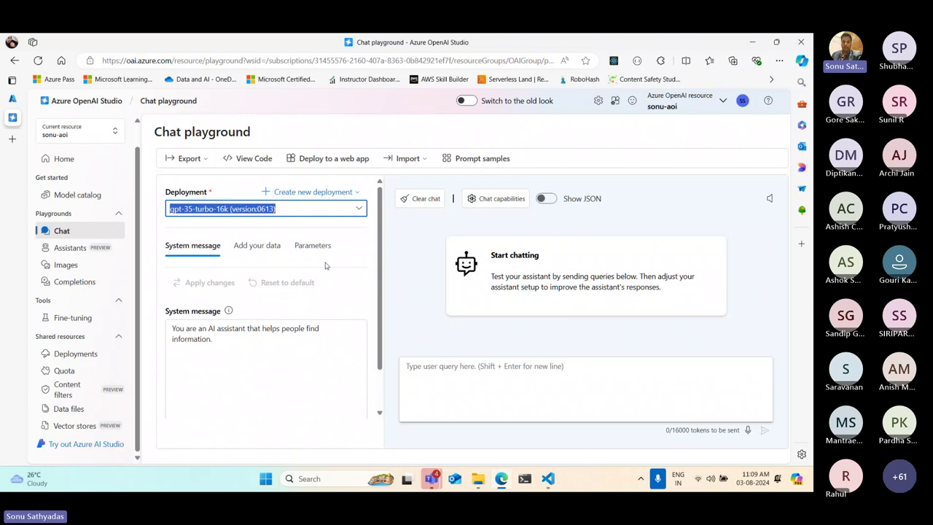
drag(214, 339, 171, 328)
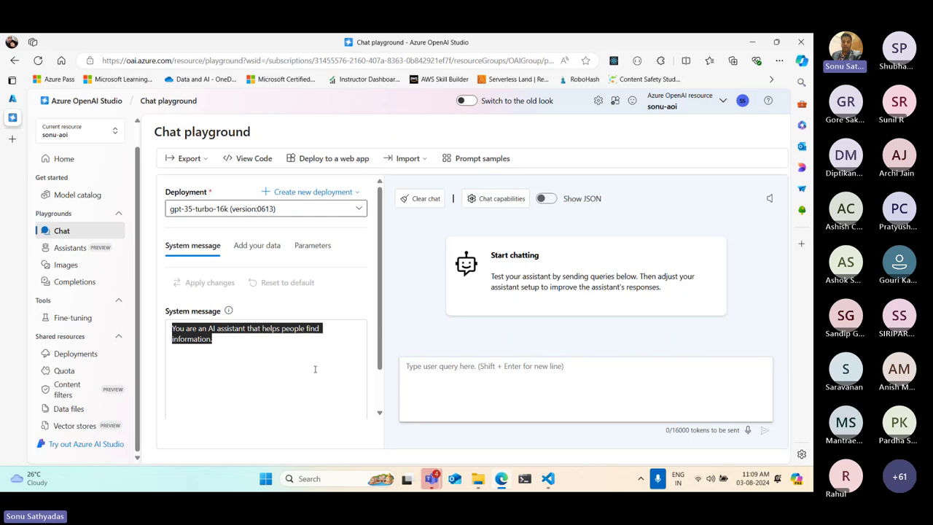
click(255, 341)
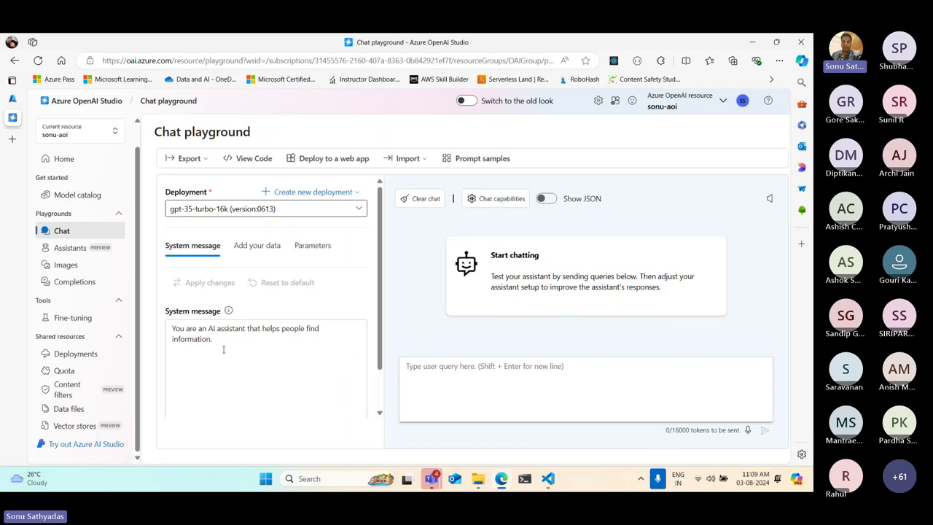
Send the chat query "How far is moon from earth?" and read the model's reply
click(485, 375)
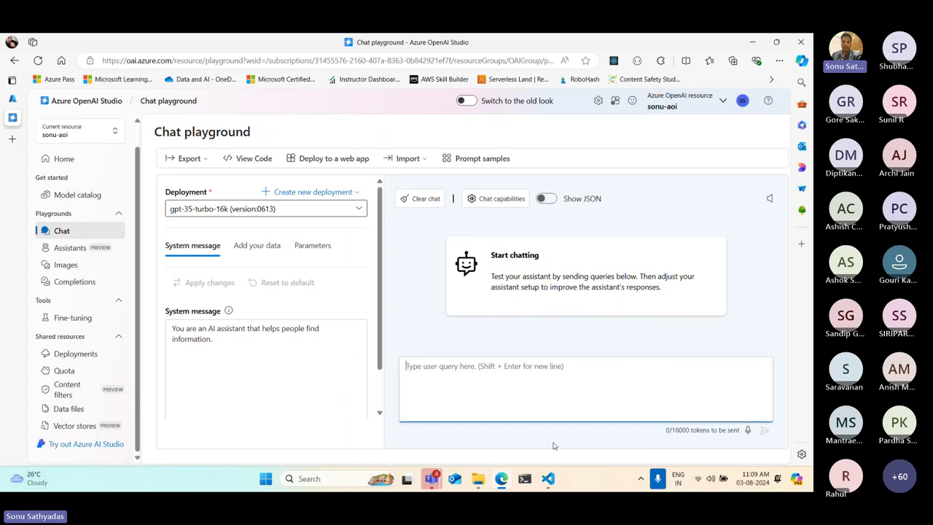
text(How)
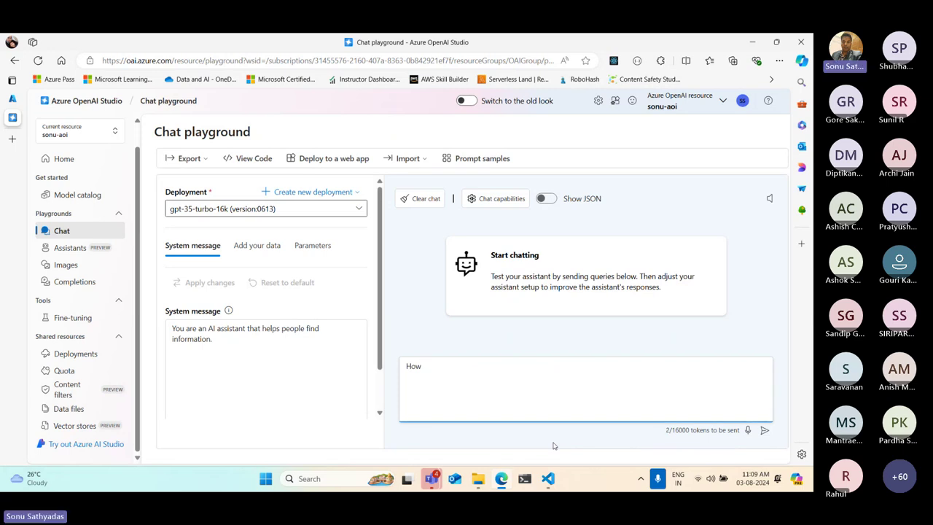
text( far is mm)
text(o)
key(BackSpace)
key(BackSpace)
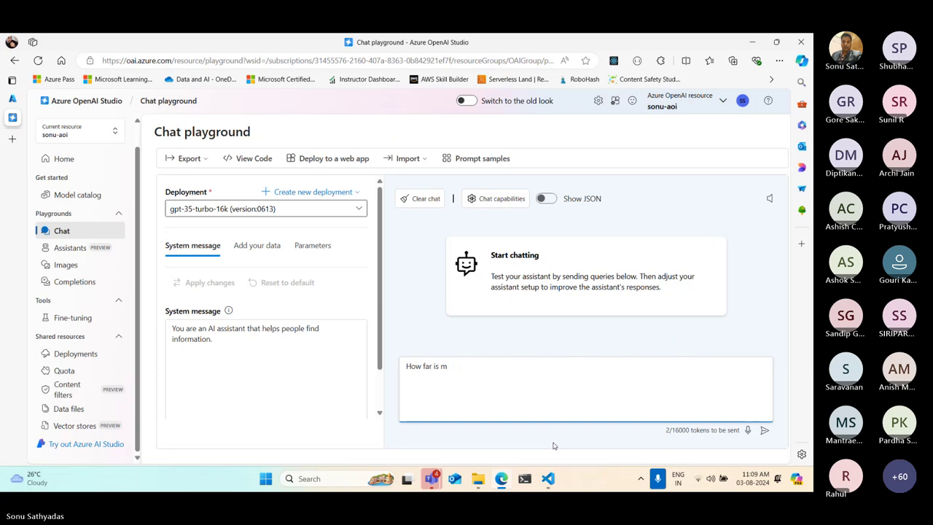
text(oon from )
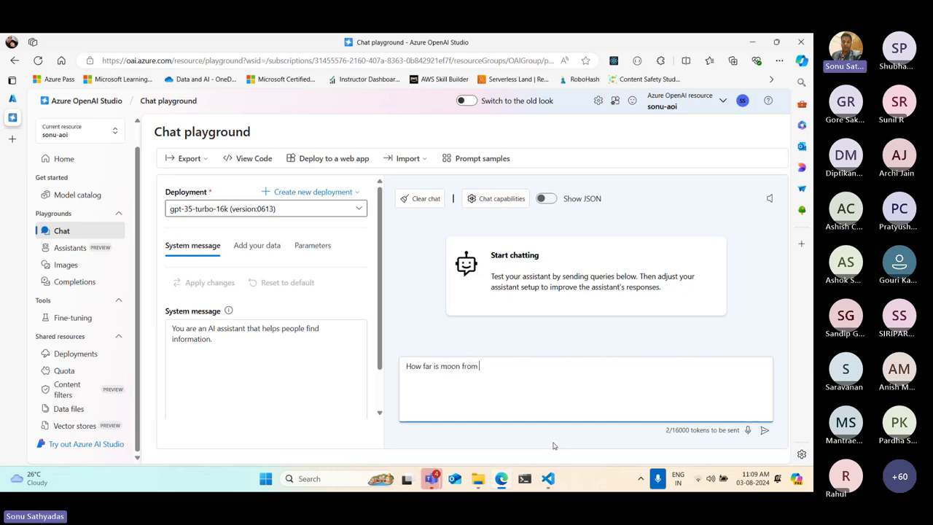
text(earth)
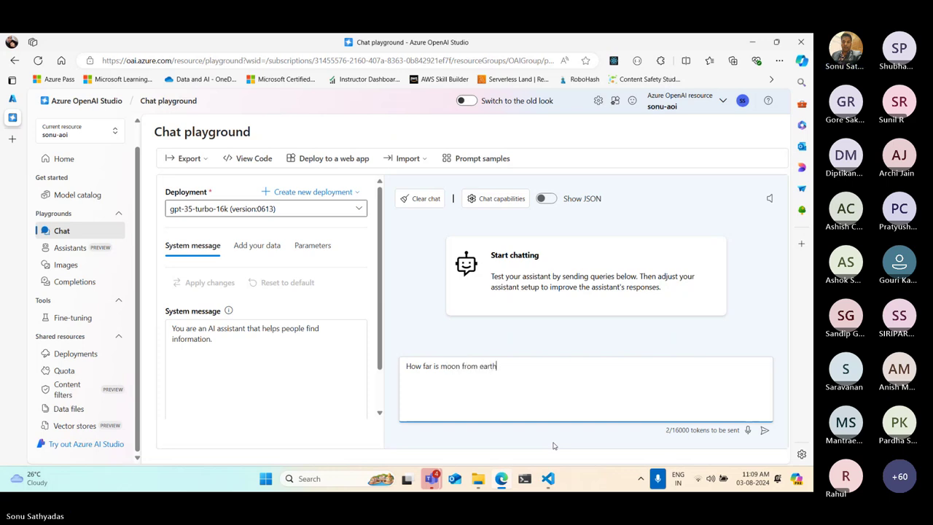
text(?)
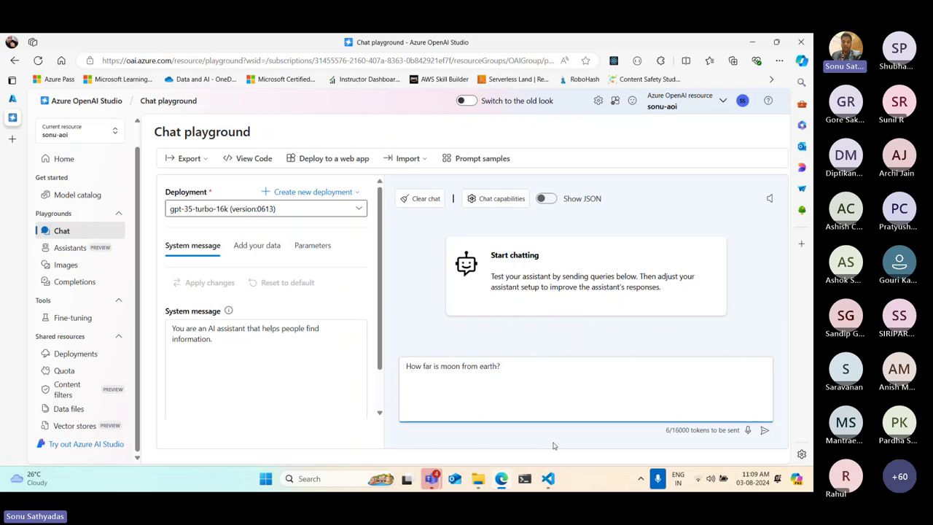
click(764, 430)
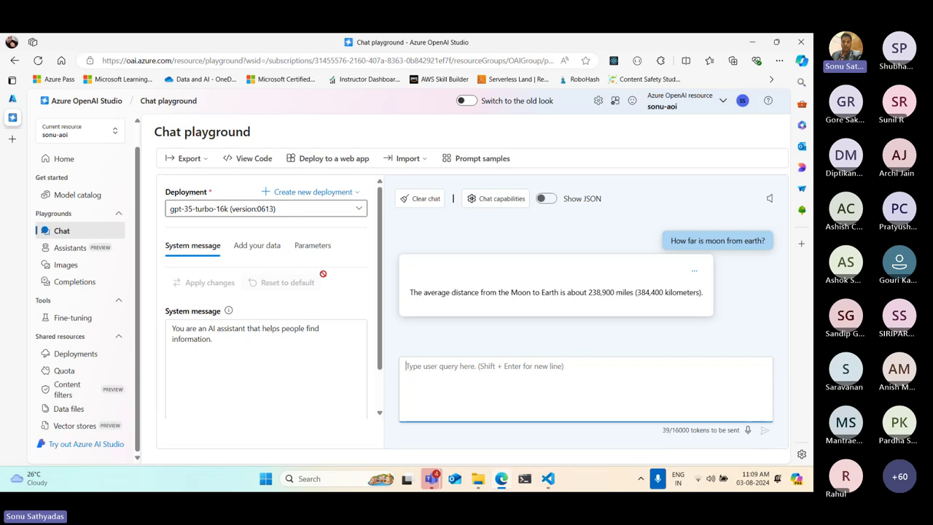
drag(410, 292, 703, 292)
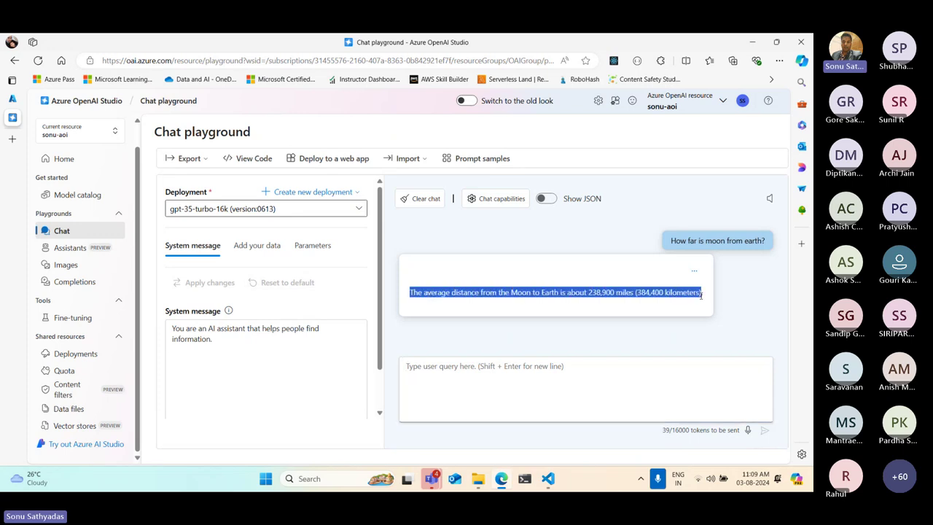
click(510, 319)
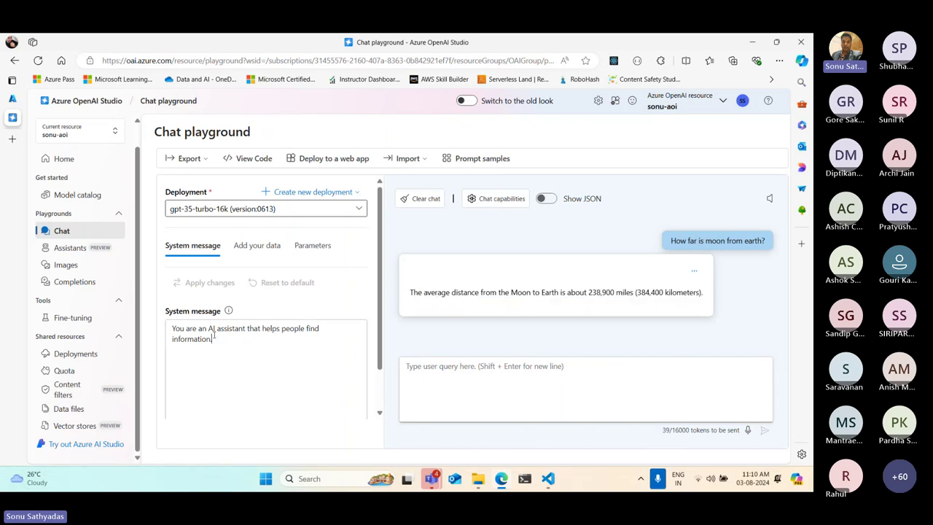
Change the system message to "You are an AI assistant that answers the questions in a funny way." and apply it to a new chat session
drag(212, 339, 263, 328)
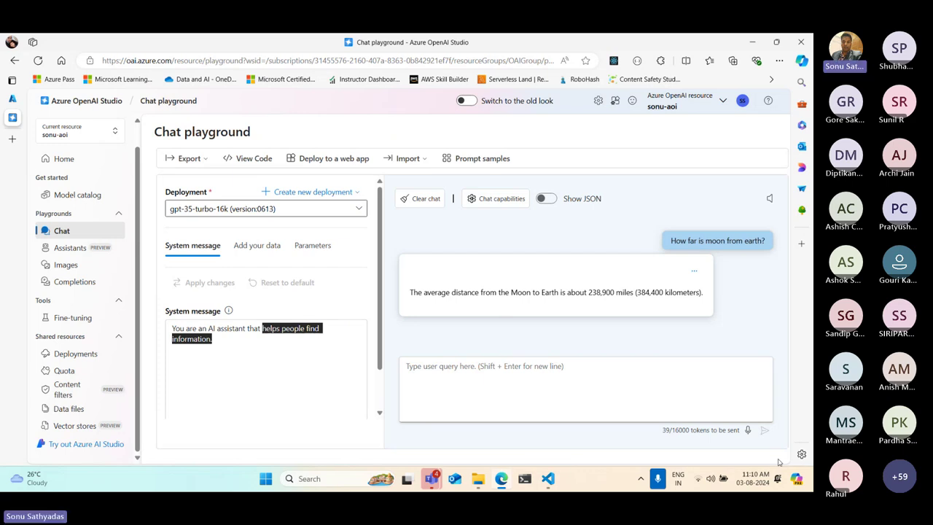
text(answers)
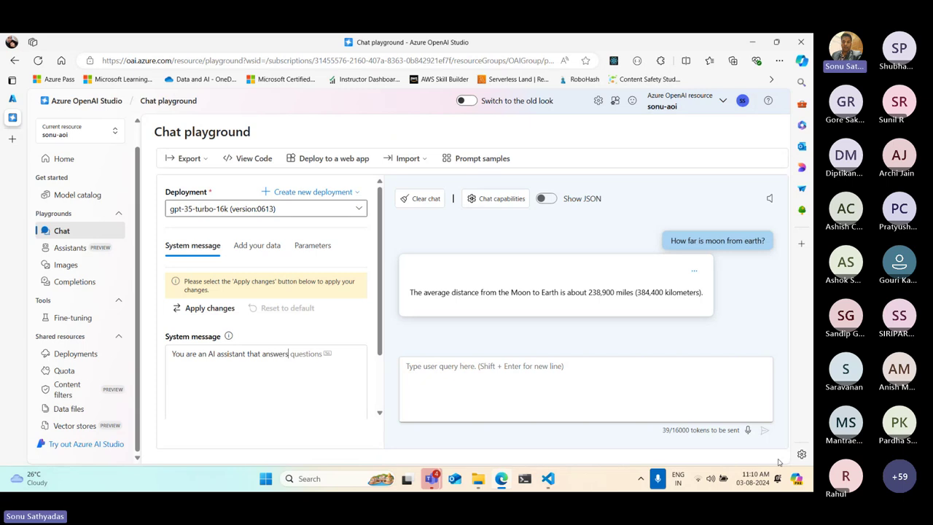
text( the q)
key(Tab)
text(in a funny way. U)
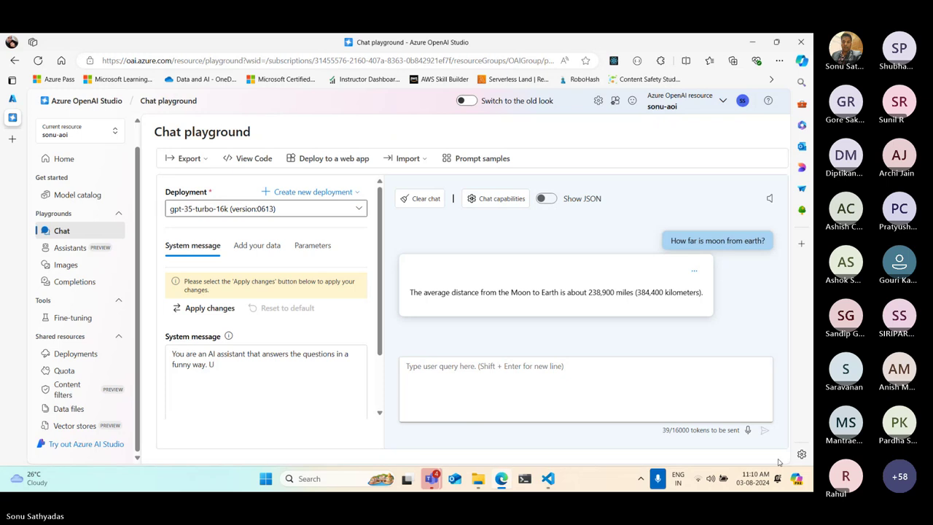
key(BackSpace)
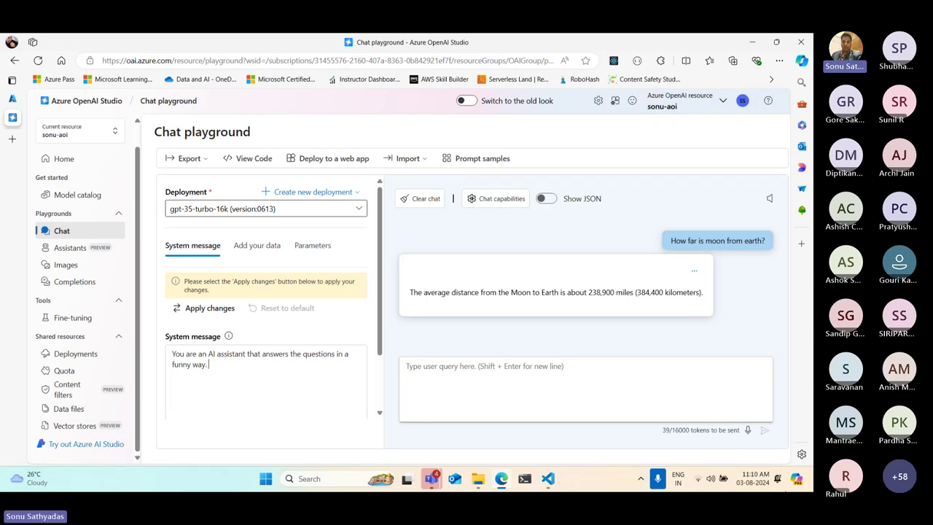
scroll(299, 313, down, 3)
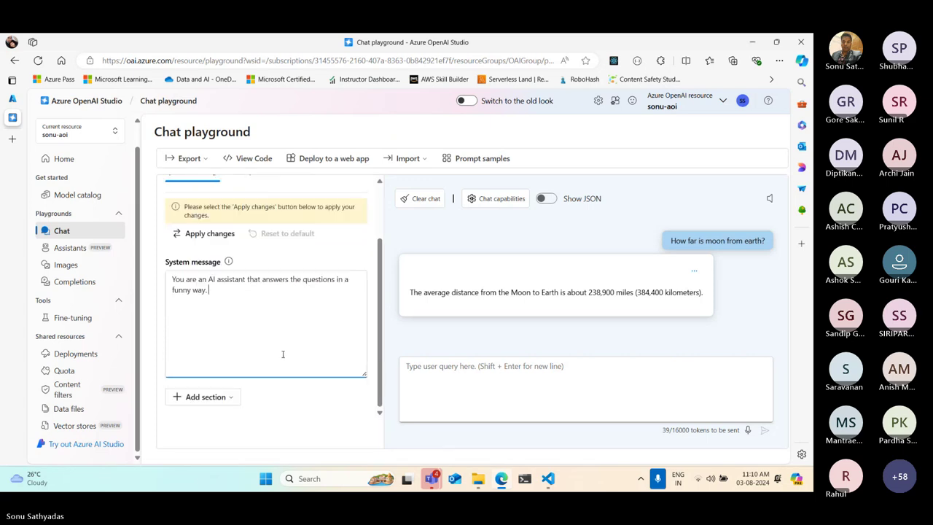
click(208, 233)
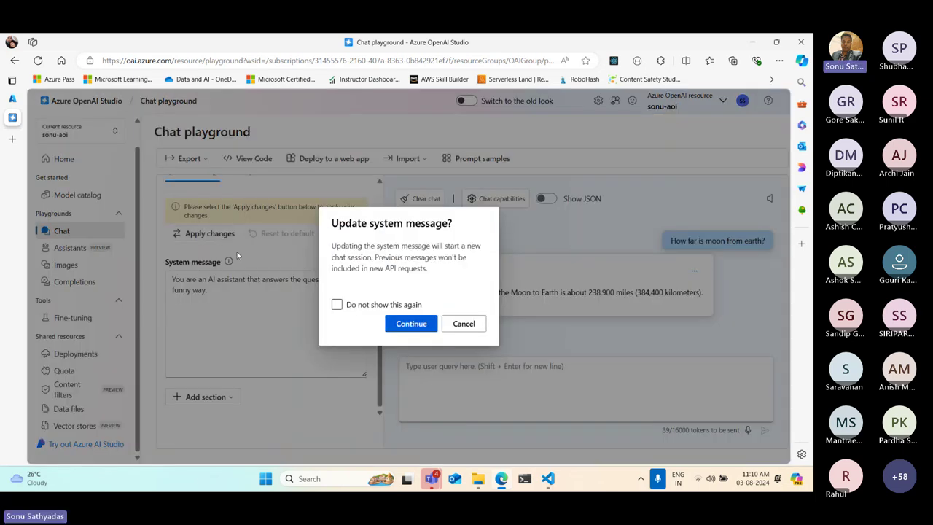
click(402, 324)
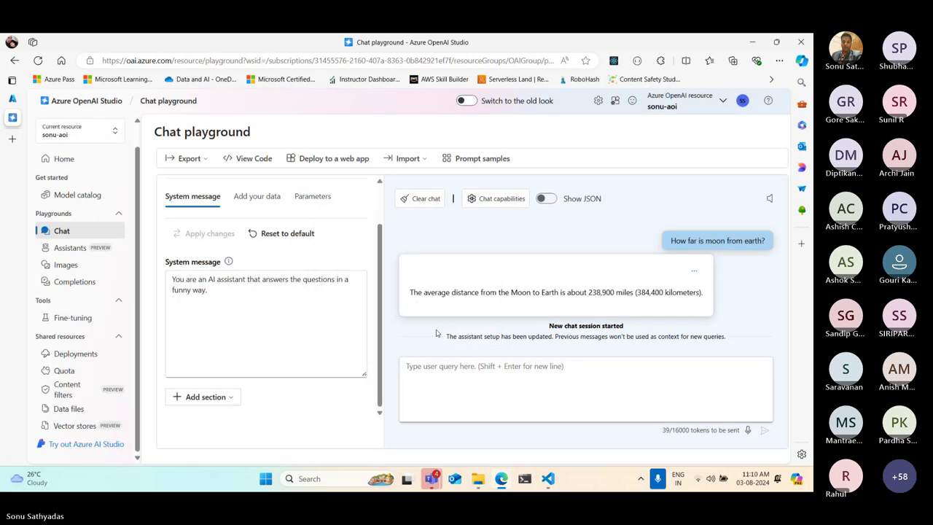
Copy the earlier query "How far is moon from earth?" and send it again in the new chat session
click(470, 395)
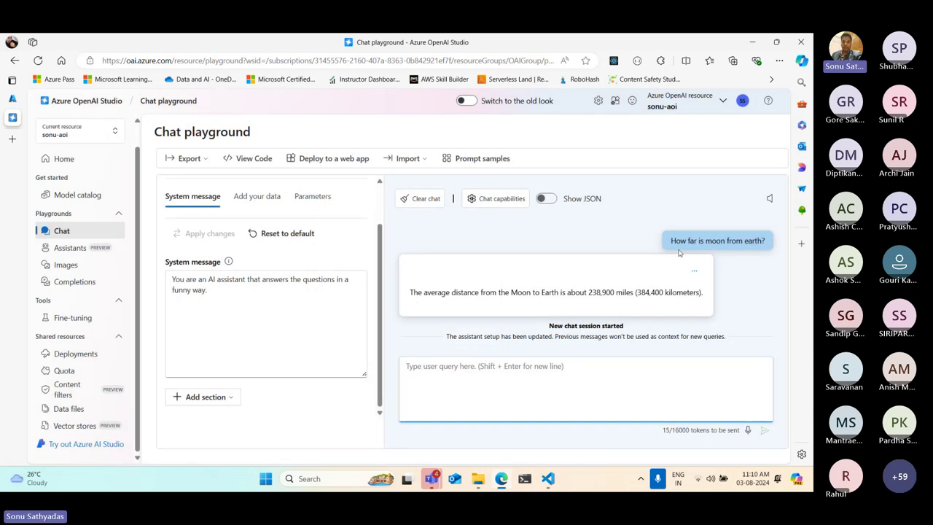
drag(671, 241, 780, 245)
key(ctrl+c)
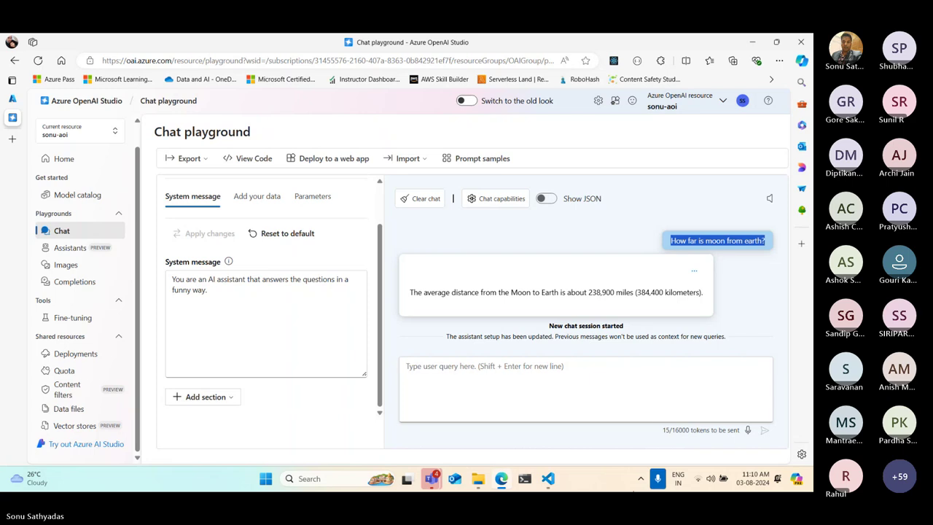
click(529, 384)
key(ctrl+v)
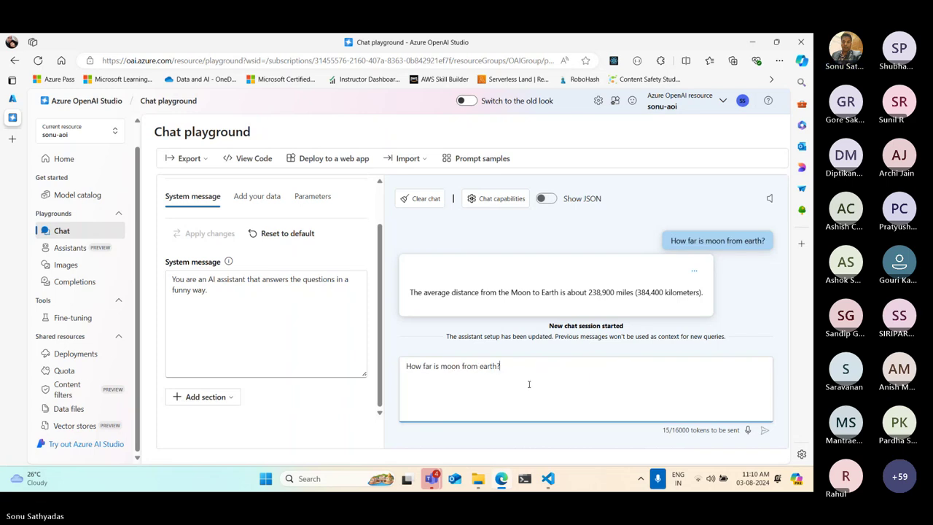
click(763, 430)
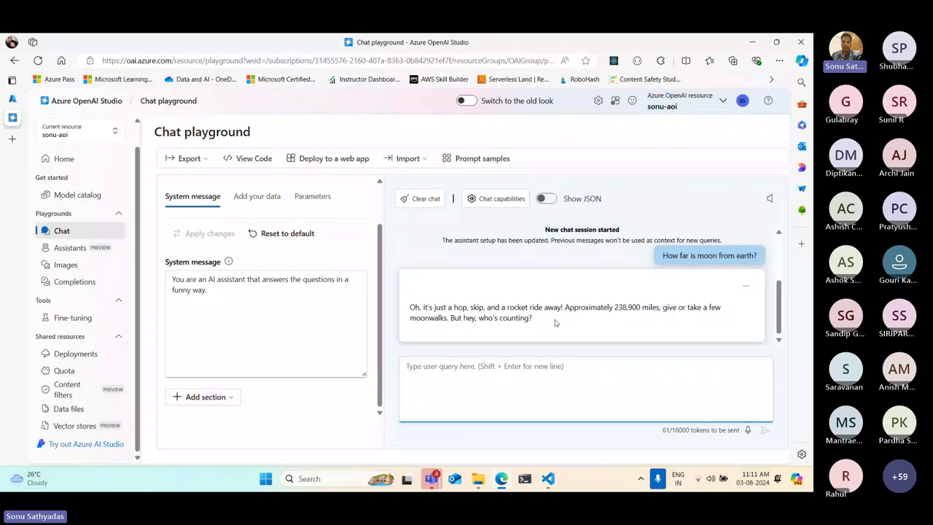
Compare the wording of the model's new reply, including its distance figure, with the instruction in the system message
drag(554, 323, 391, 305)
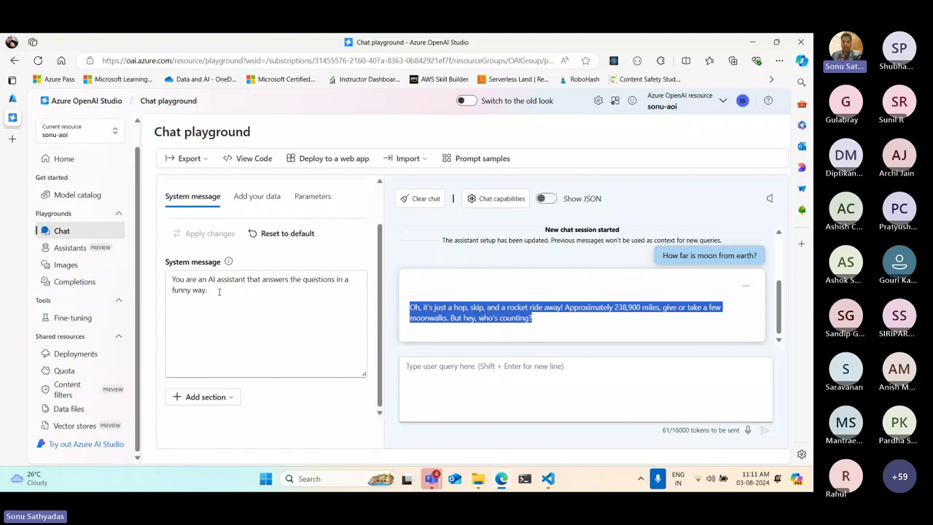
drag(218, 292, 171, 278)
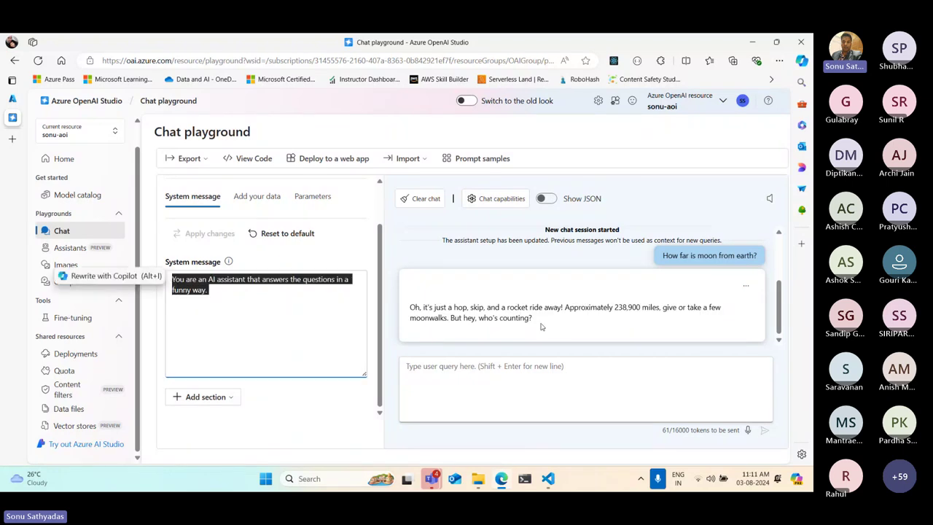
drag(540, 326, 418, 307)
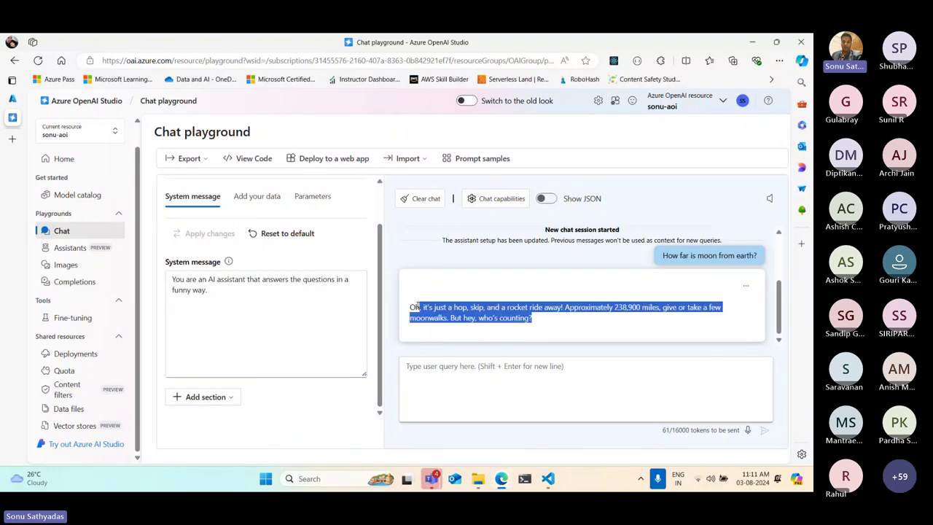
click(575, 309)
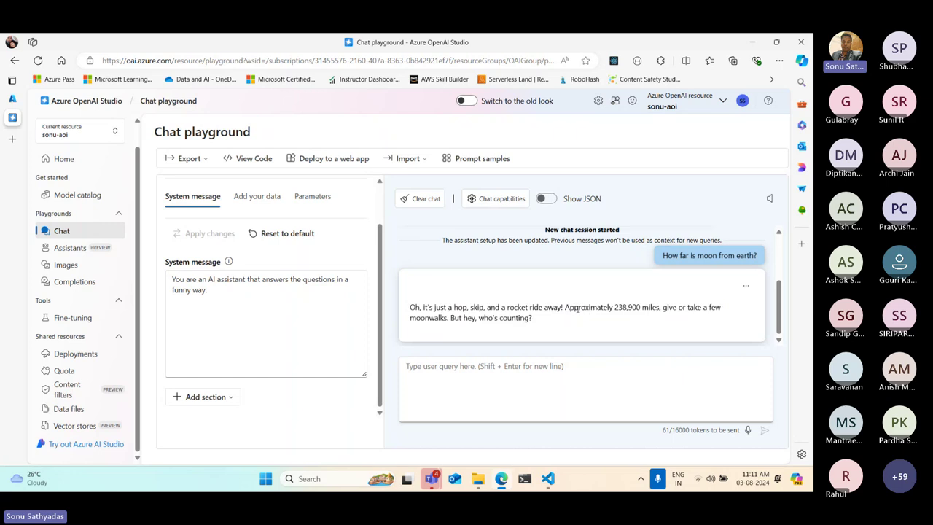
drag(565, 307, 661, 308)
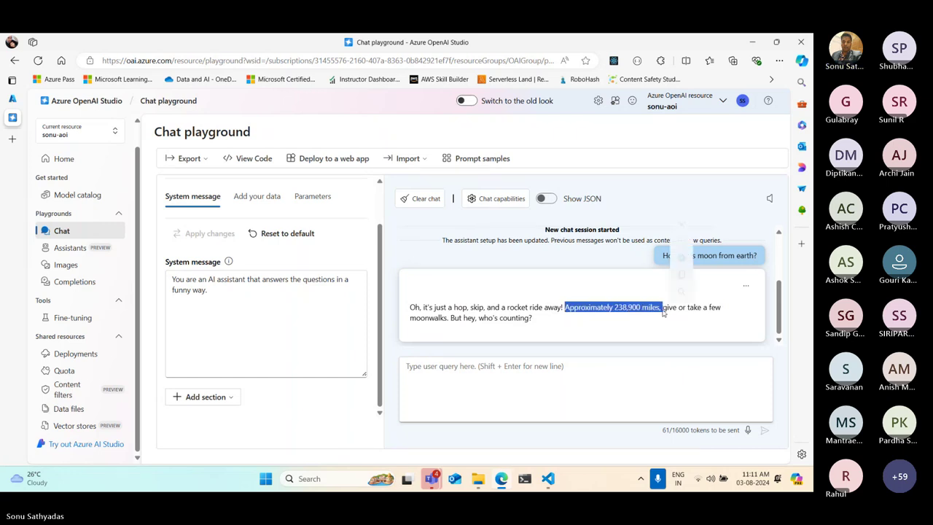
click(557, 324)
key(ctrl+a)
click(592, 341)
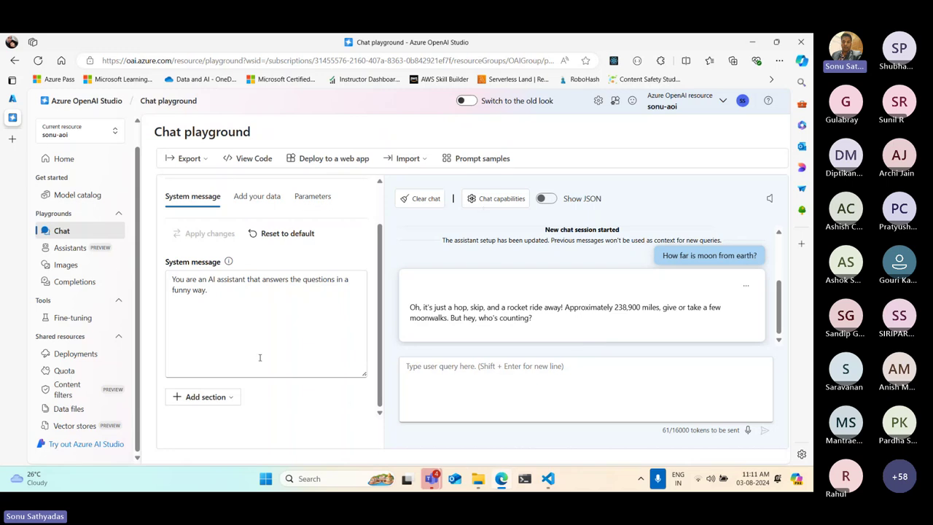
Generate a completion for "Once upon a time there was a king" with the davinci-002 deployment in the Completions playground
click(75, 281)
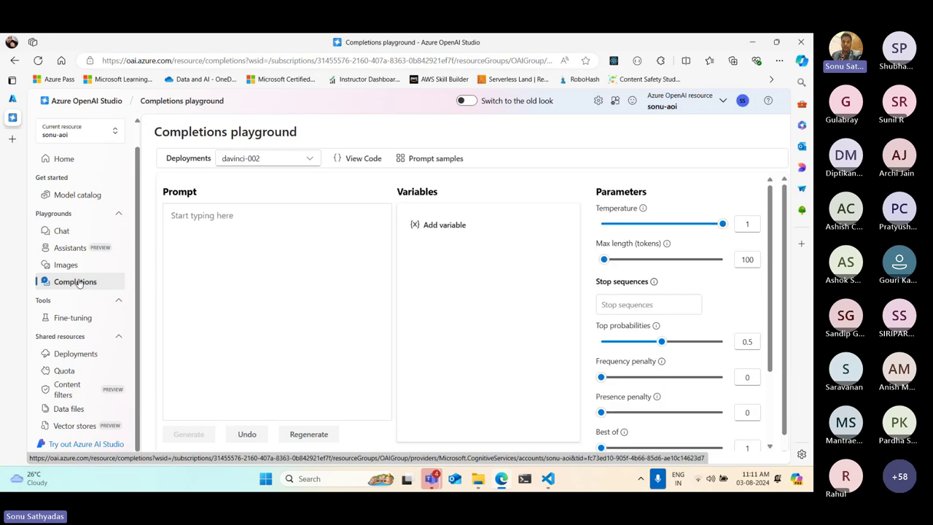
click(296, 159)
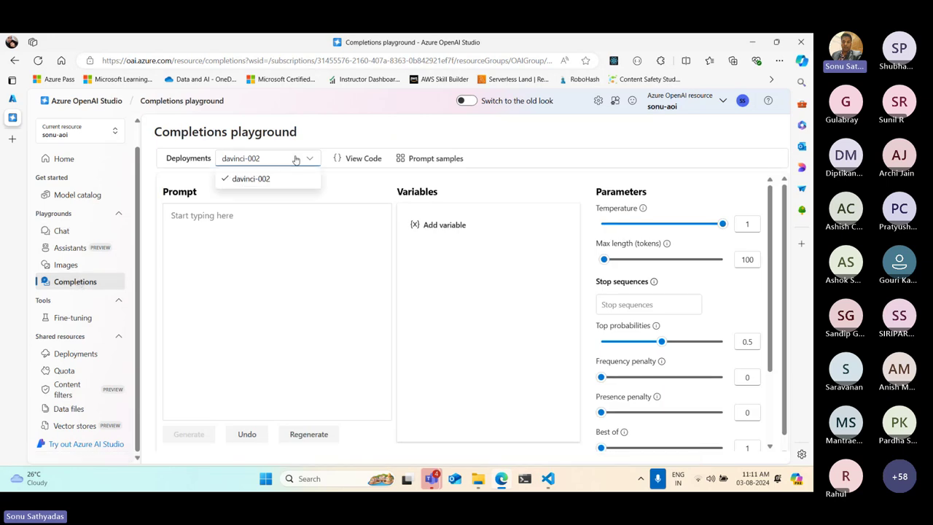
click(288, 234)
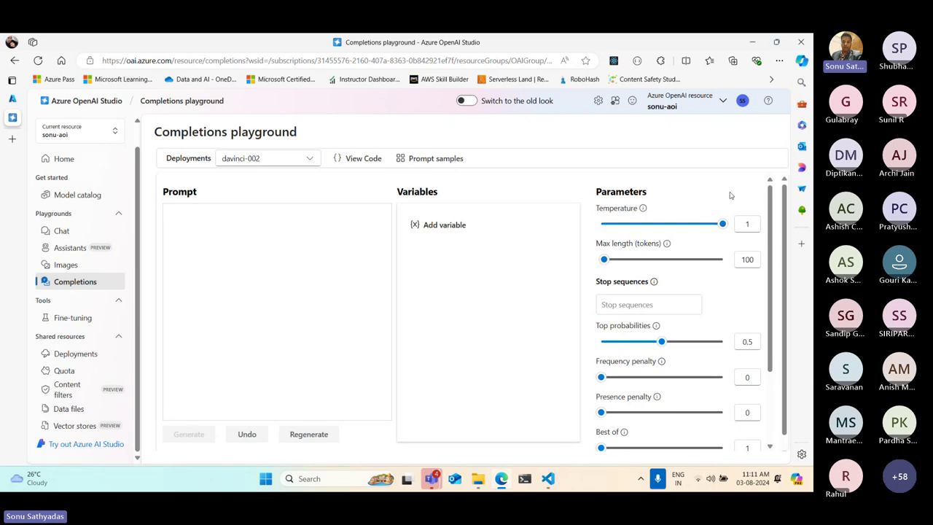
text(Once )
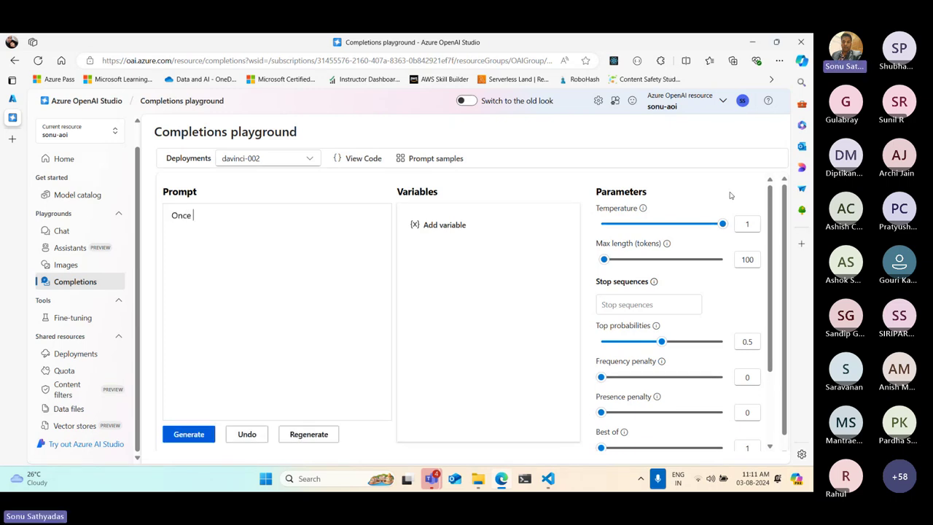
text(upon a time t)
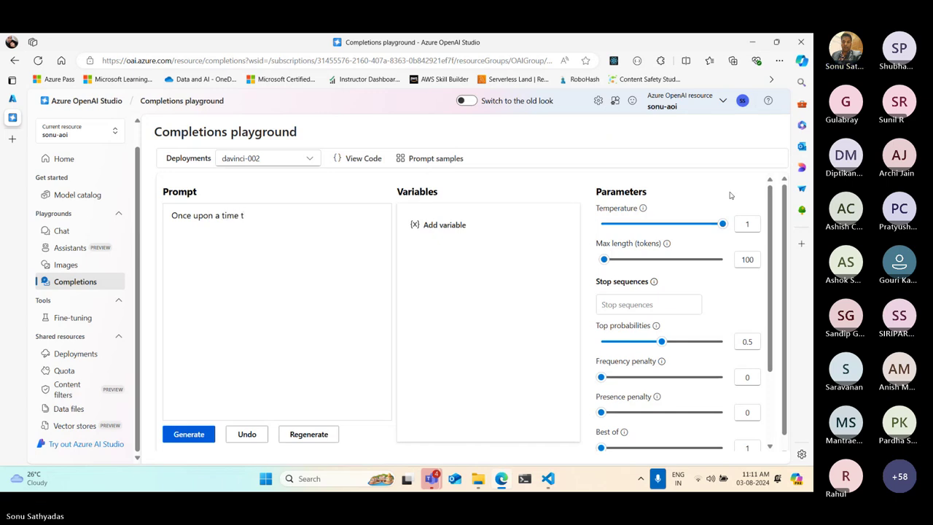
text(here was a king)
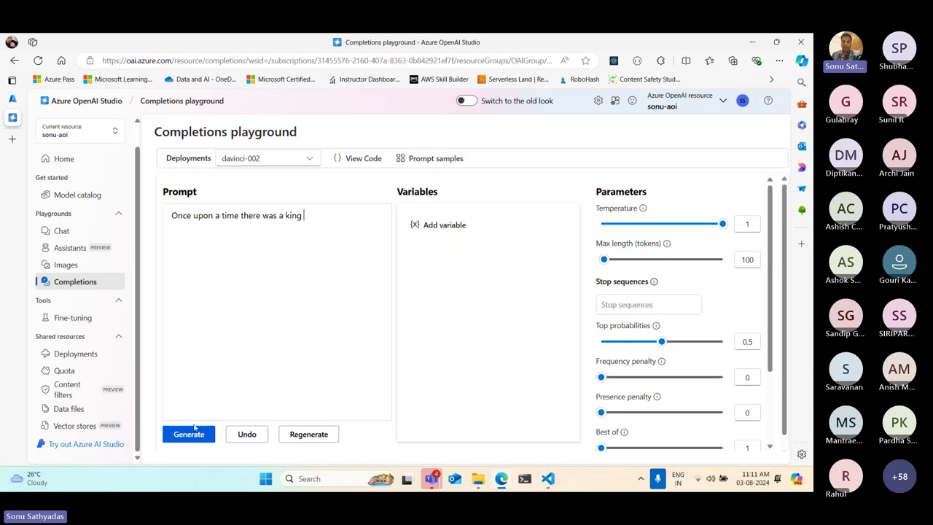
click(189, 434)
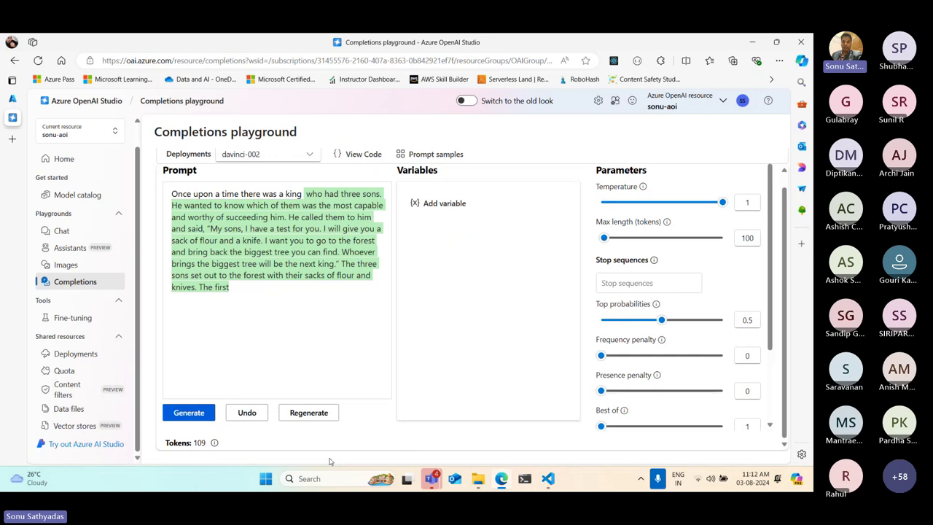
Examine where the generated story starts and ends, and compare its length with the maximum length (tokens) parameter
click(225, 313)
drag(596, 222, 660, 222)
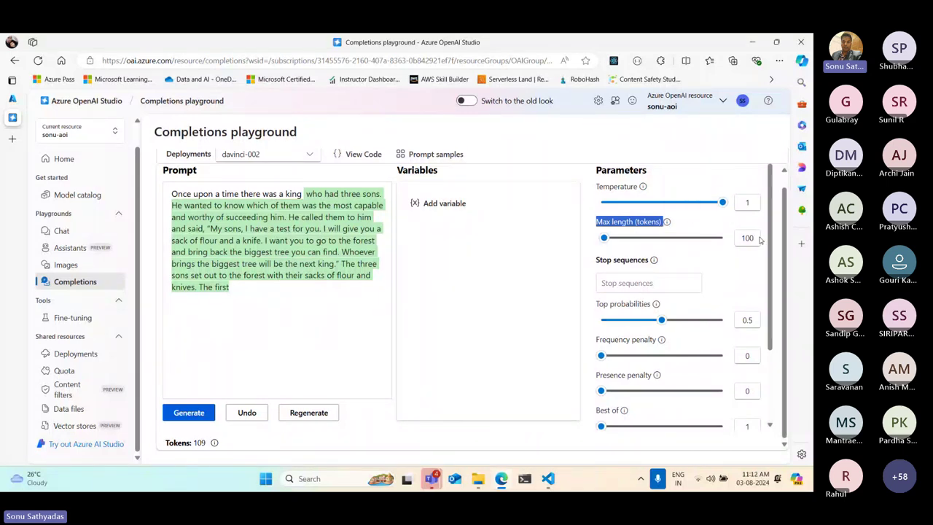
click(310, 195)
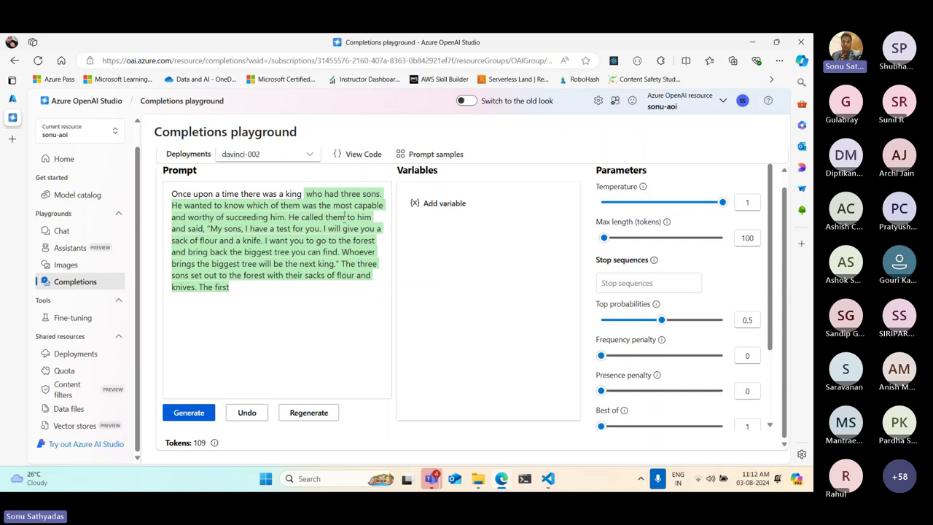
click(240, 294)
drag(747, 238, 741, 237)
click(290, 252)
mouse_move(87, 197)
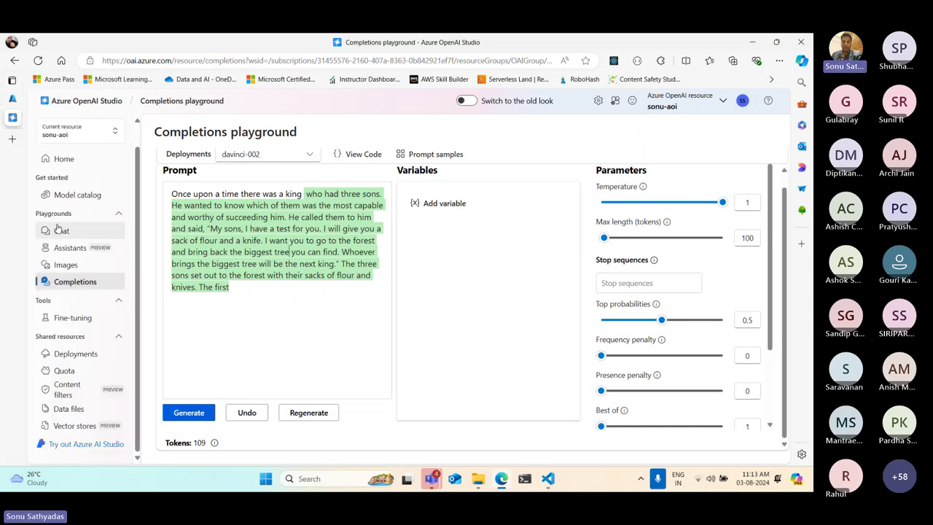
Return to the Chat playground to review its system message, and start the slide show of the AI-050 presentation
click(56, 231)
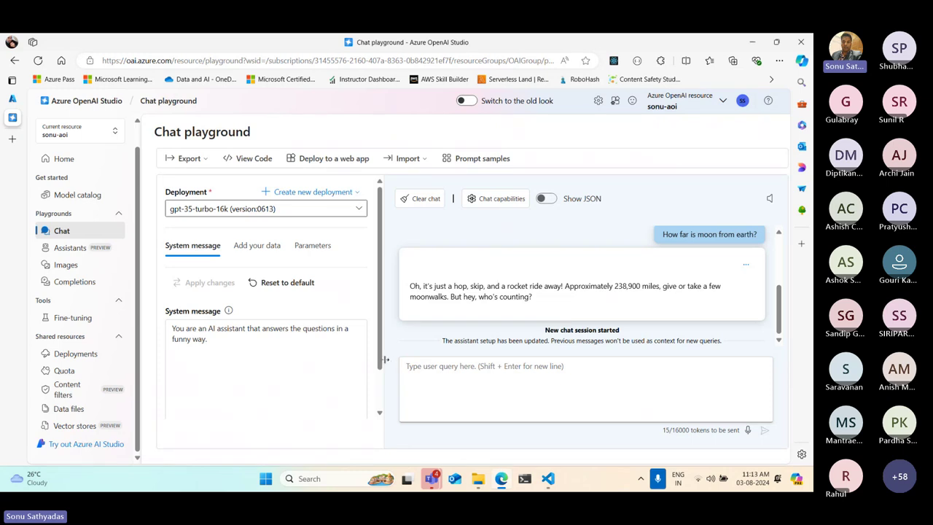
drag(215, 351, 166, 325)
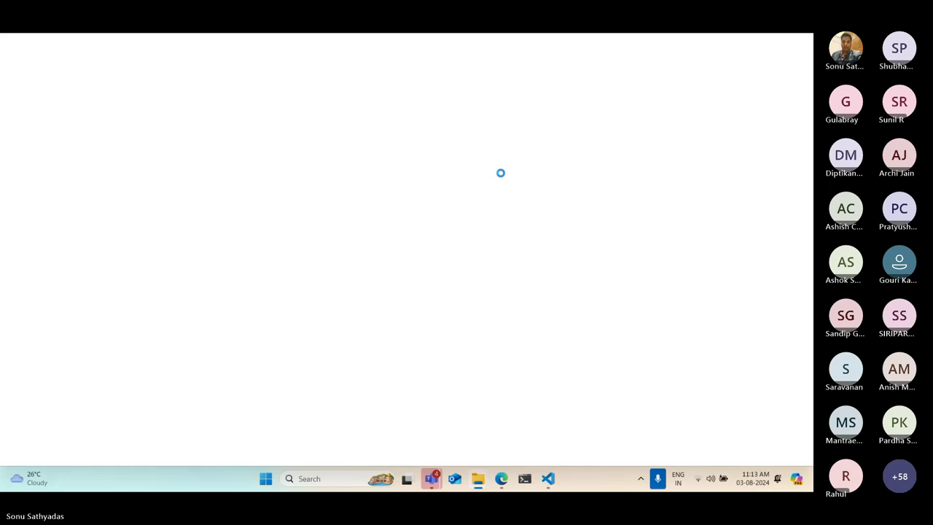
key(F5)
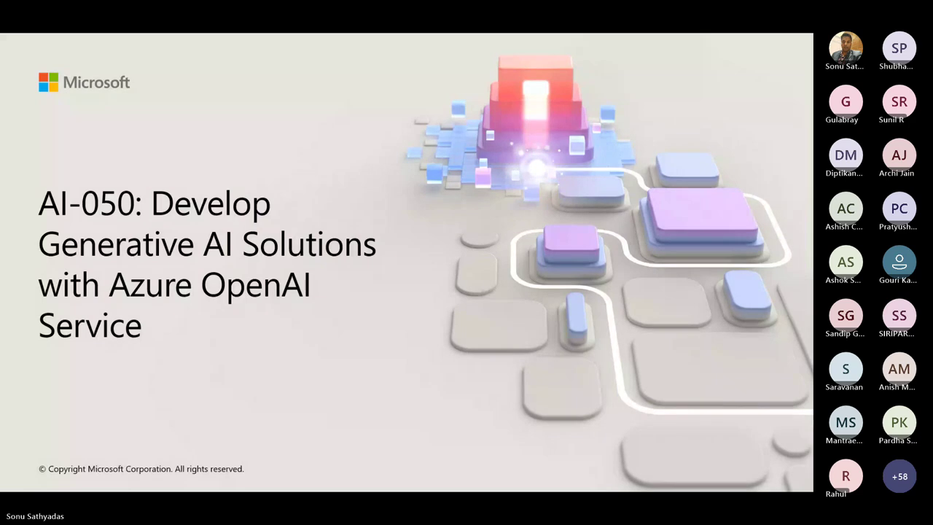
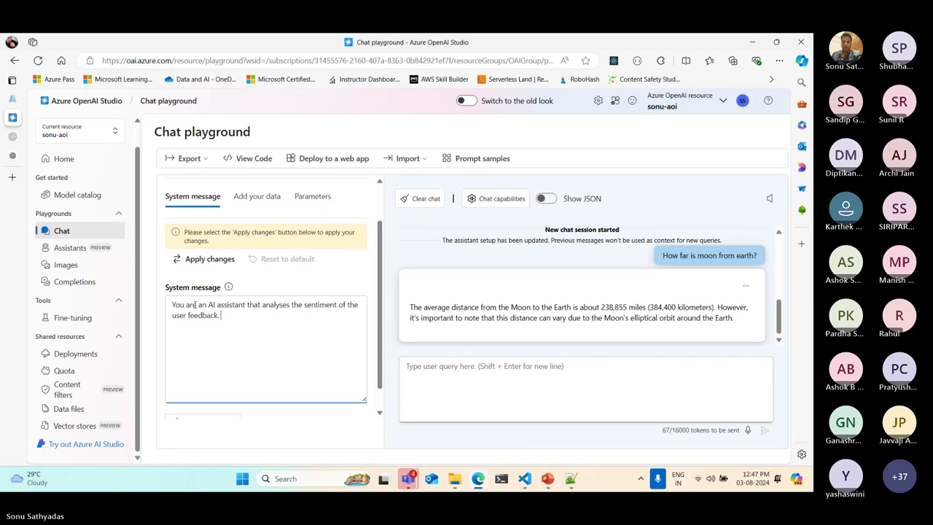
Review the wording of the sentiment-analysis system message and apply it as the assistant setup, continuing with a new chat session
drag(198, 305, 307, 349)
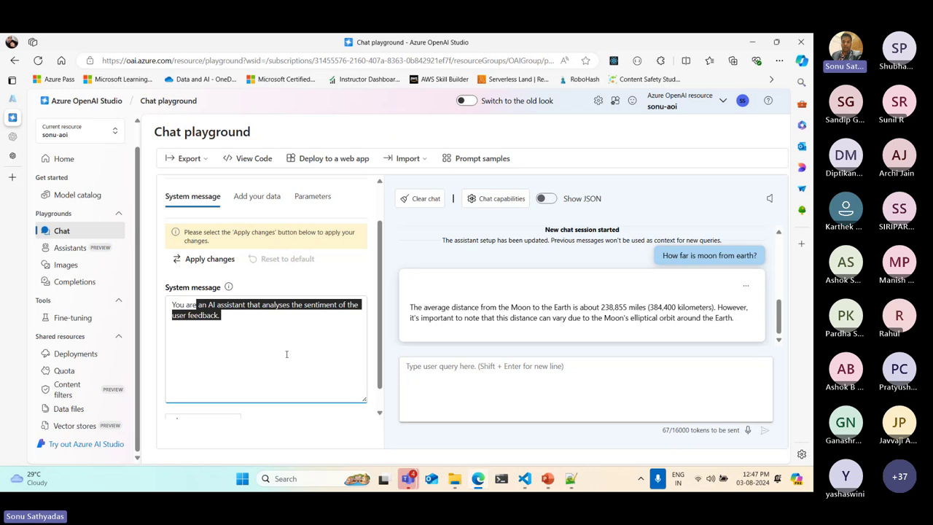
click(285, 353)
double_click(263, 305)
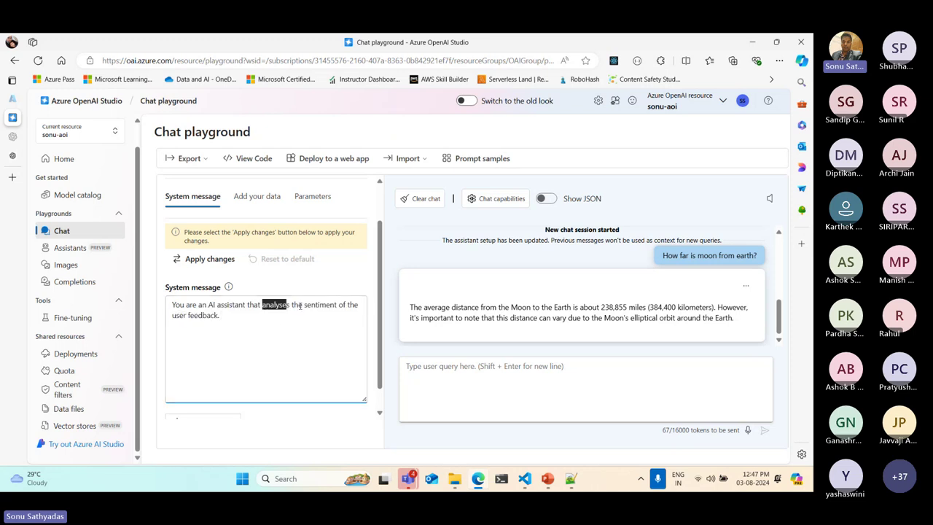
drag(297, 305, 349, 305)
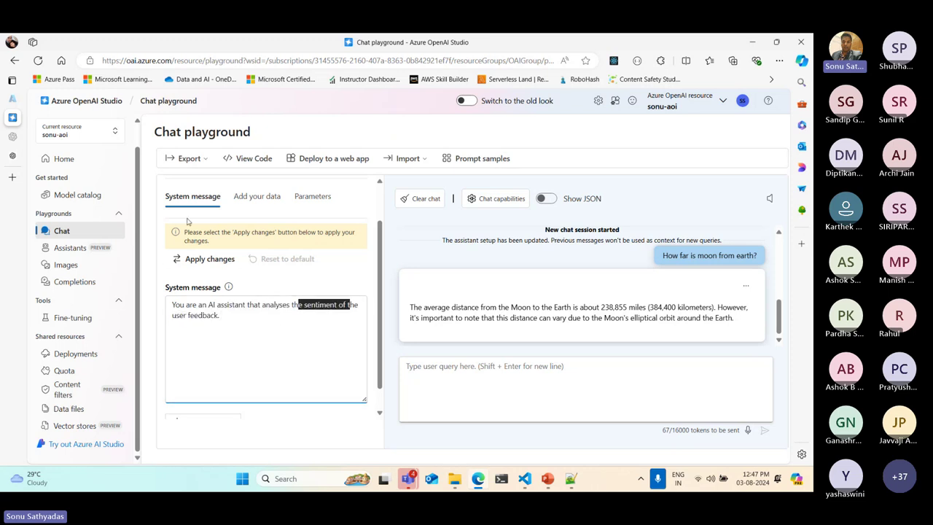
click(198, 261)
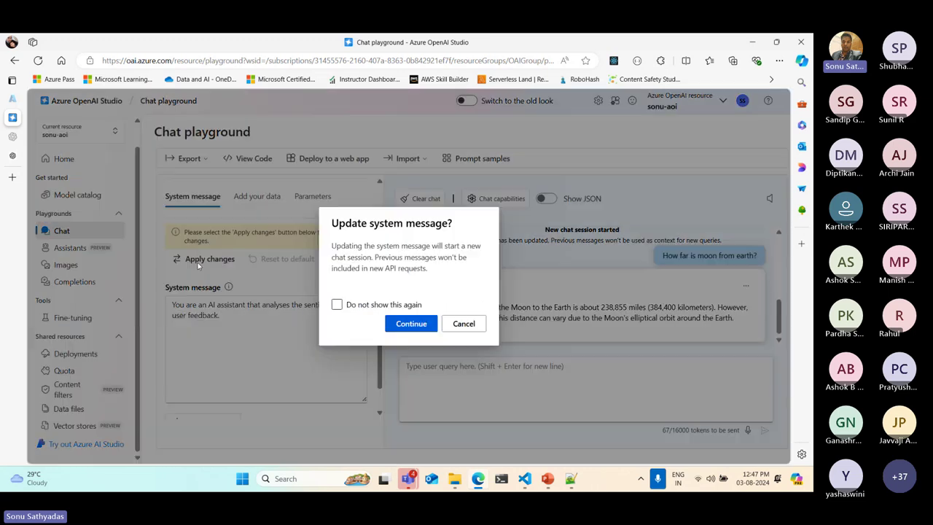
click(410, 323)
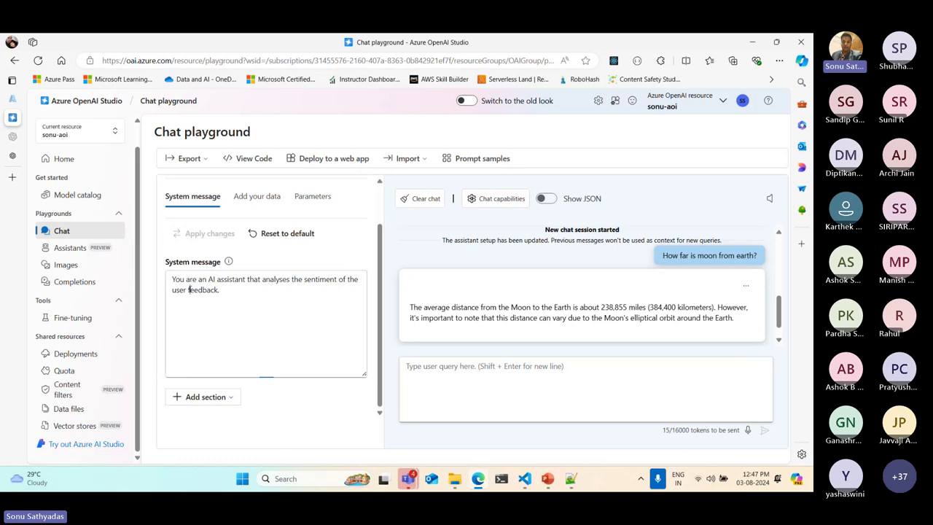
Review the end of the applied system message and clear the current chat history
drag(189, 290, 234, 289)
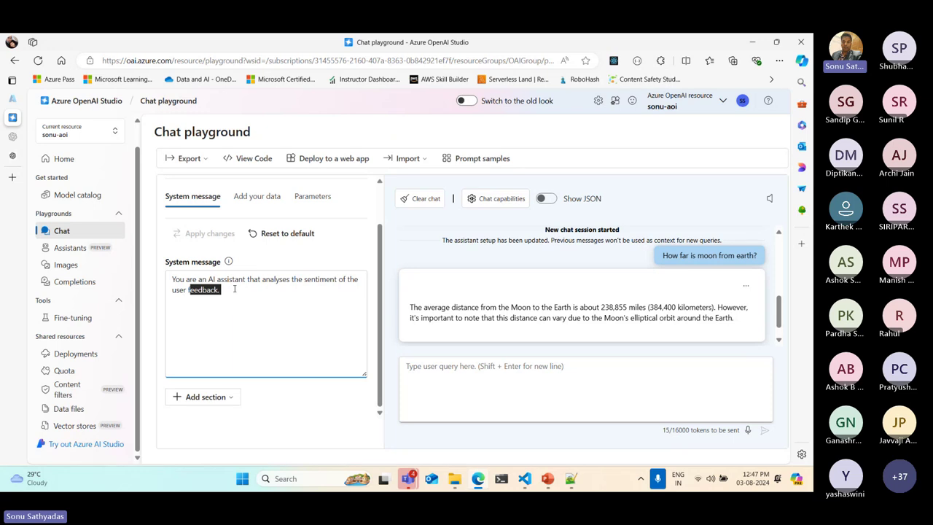
click(295, 316)
click(414, 202)
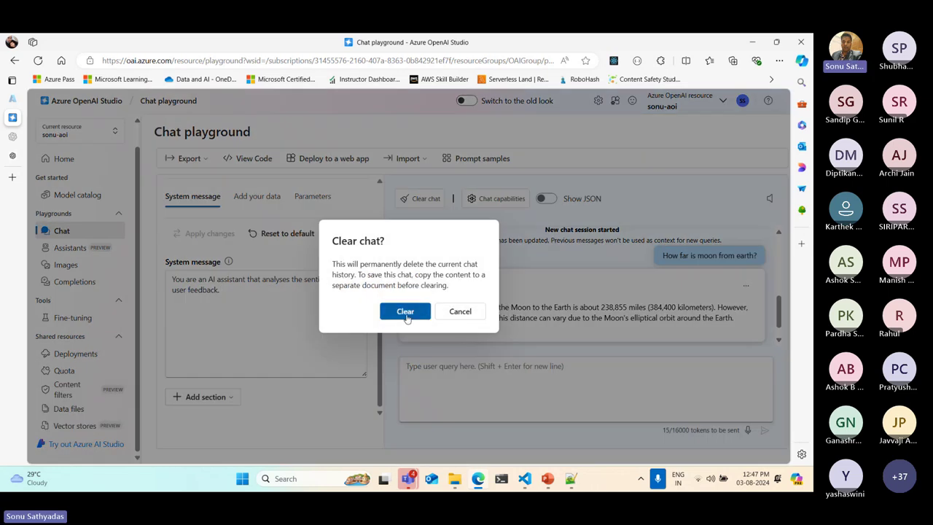
click(403, 311)
Send the user query "This product is awesome, i like it" to the chat model
click(481, 365)
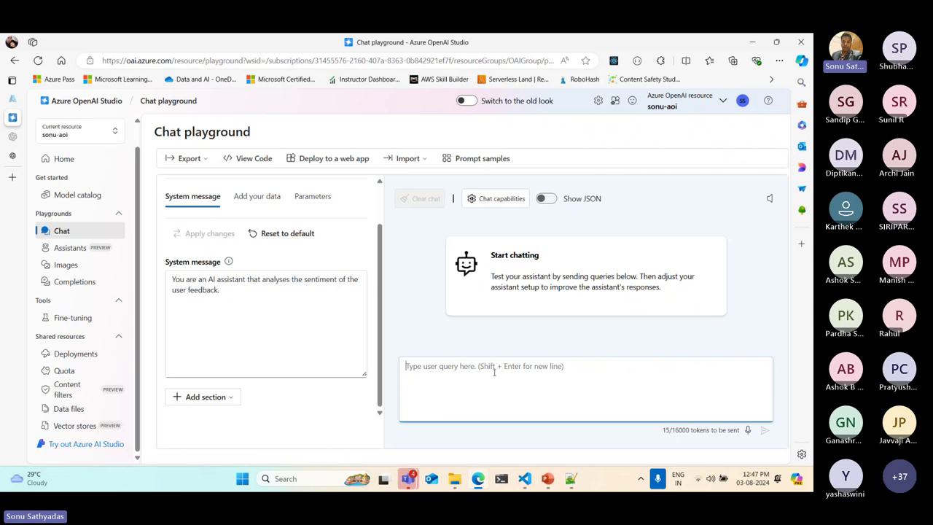
text(This )
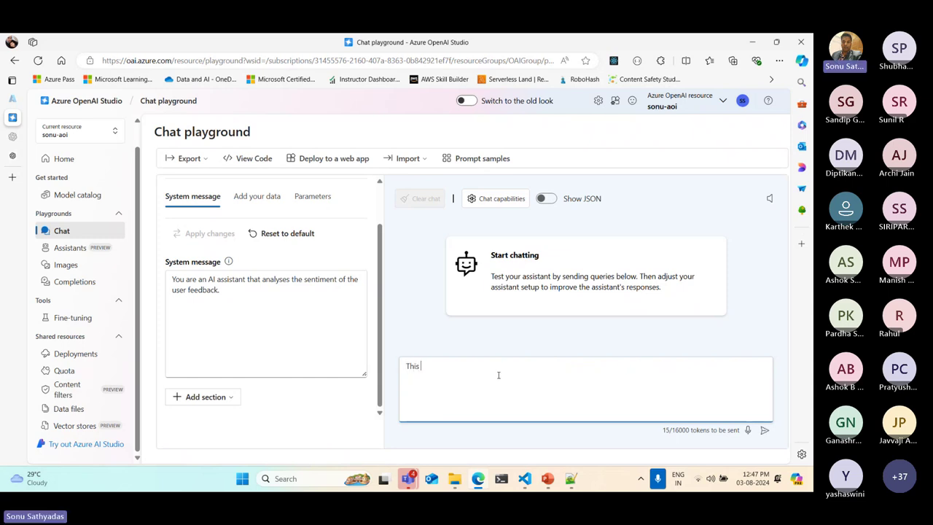
text(prod)
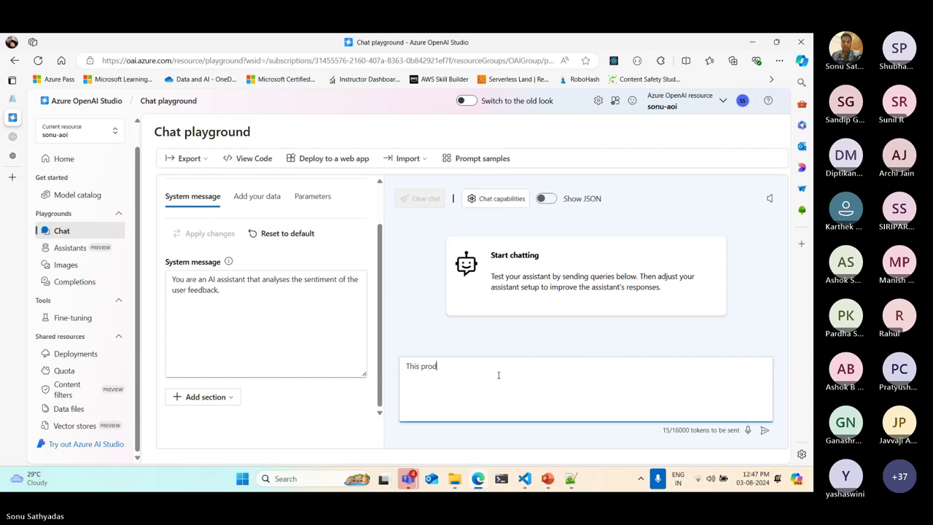
text(uct is awe)
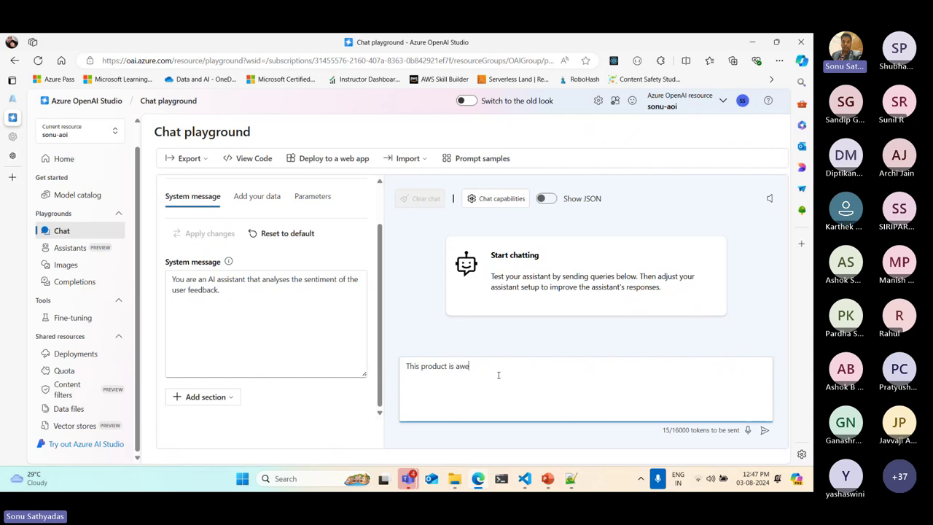
text(some)
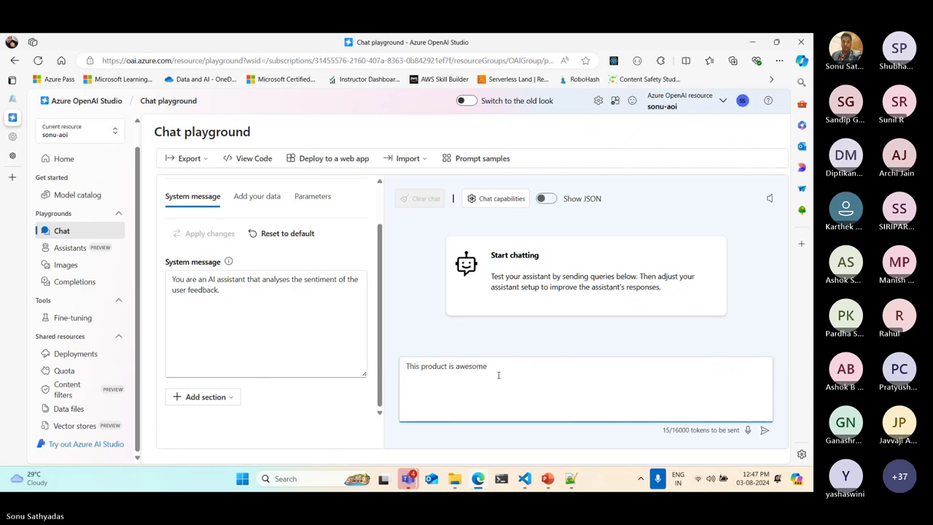
text(, i like it)
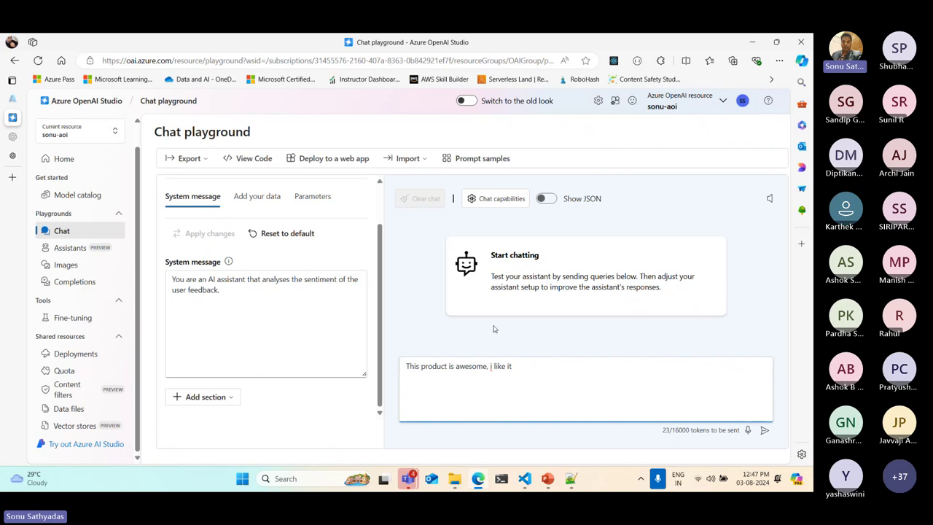
click(765, 431)
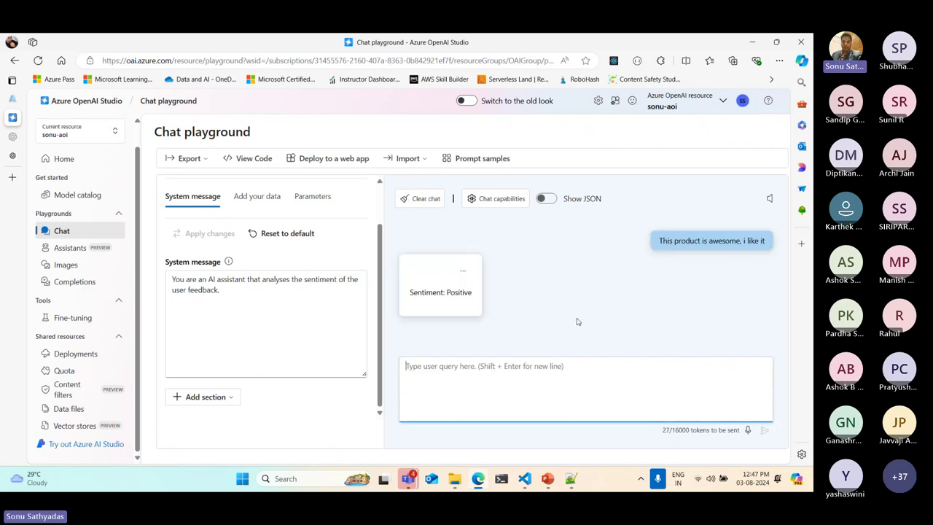
Send the negative feedback "I dont like the build quality, not worth for money" as the next chat query
click(480, 379)
text(This)
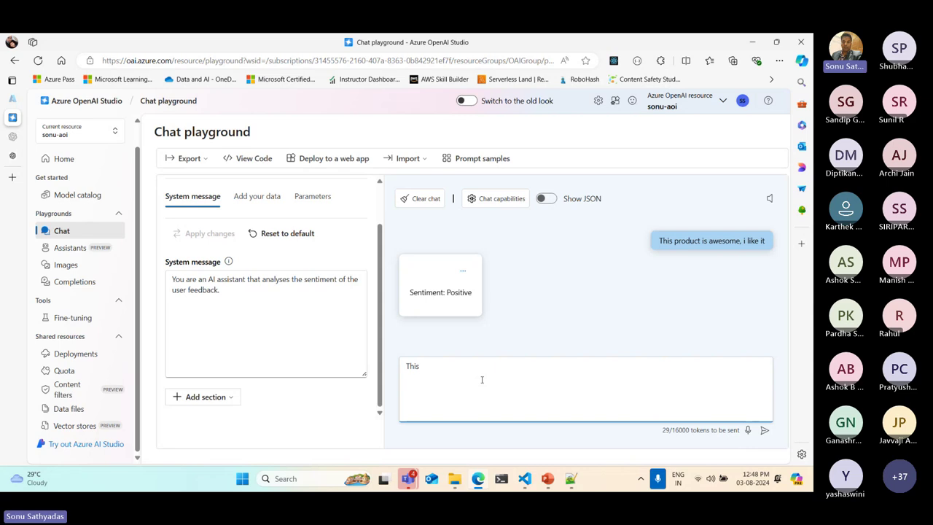
key(BackSpace)
key(BackSpace)
key(BackSpace)
key(BackSpace)
key(BackSpace)
text(I dont like the build q)
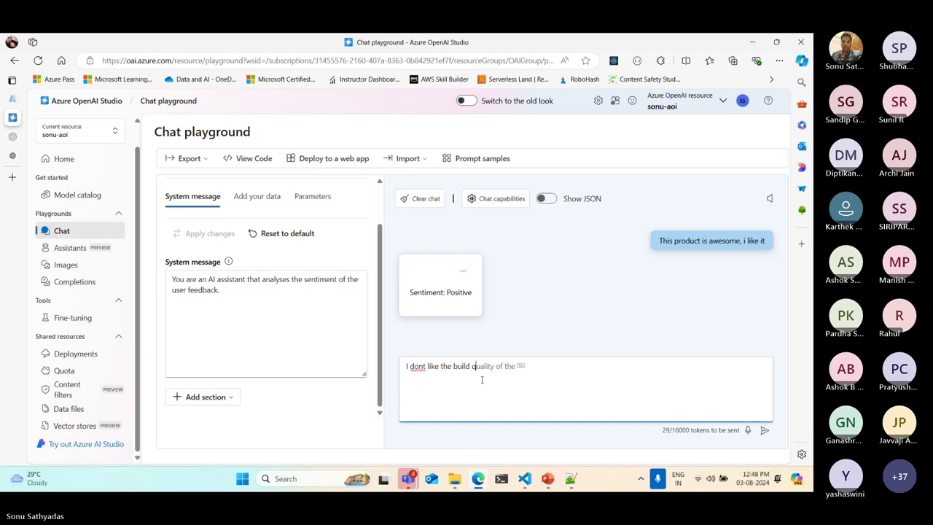
text(uality, not worth)
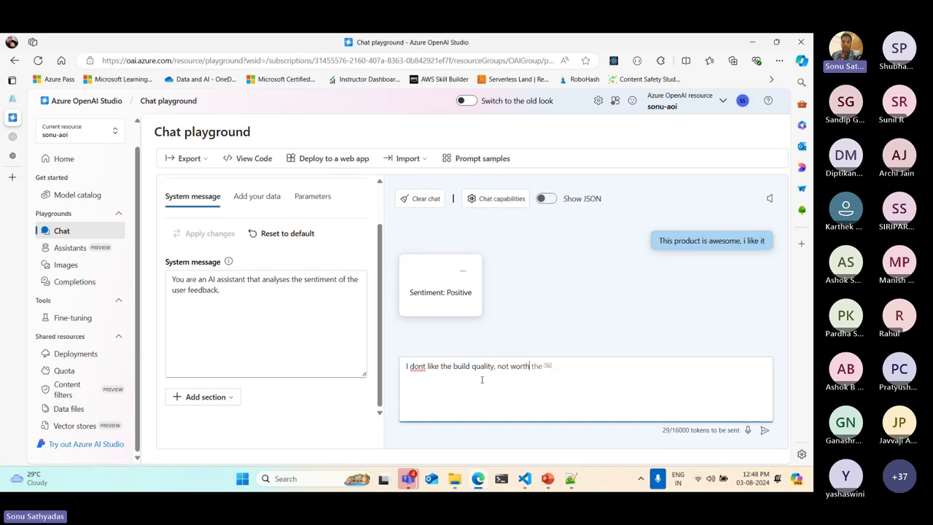
text( for money)
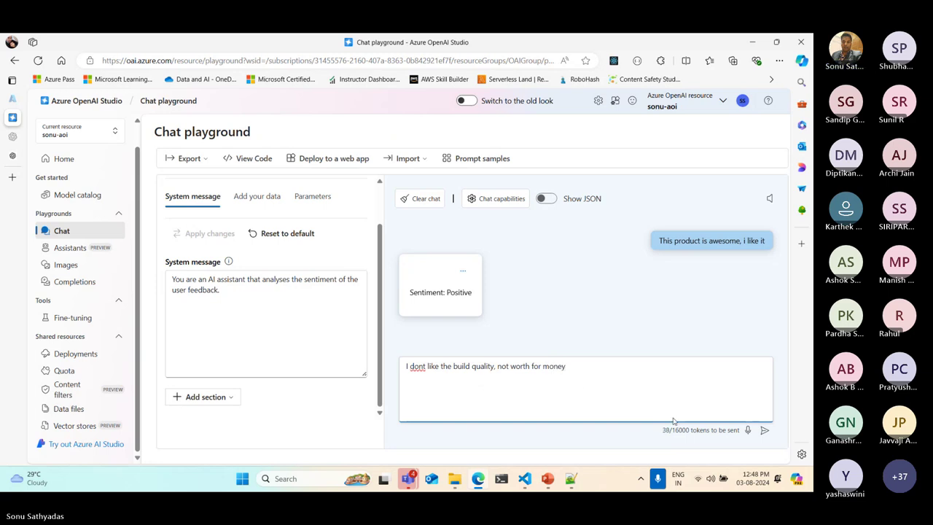
click(765, 432)
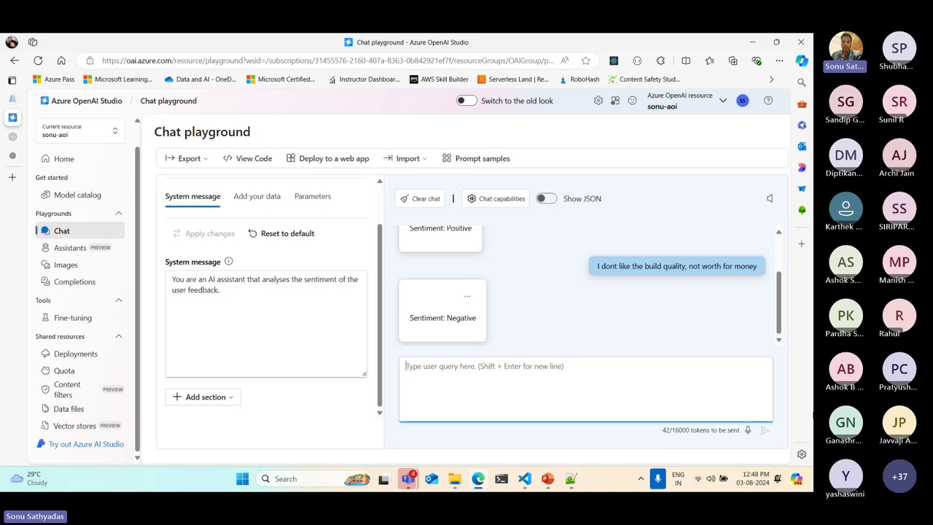
Send the feedback "Its nice one, go for it" and compare the sentiment label in its reply with the one in the preceding reply
text(T)
key(BackSpace)
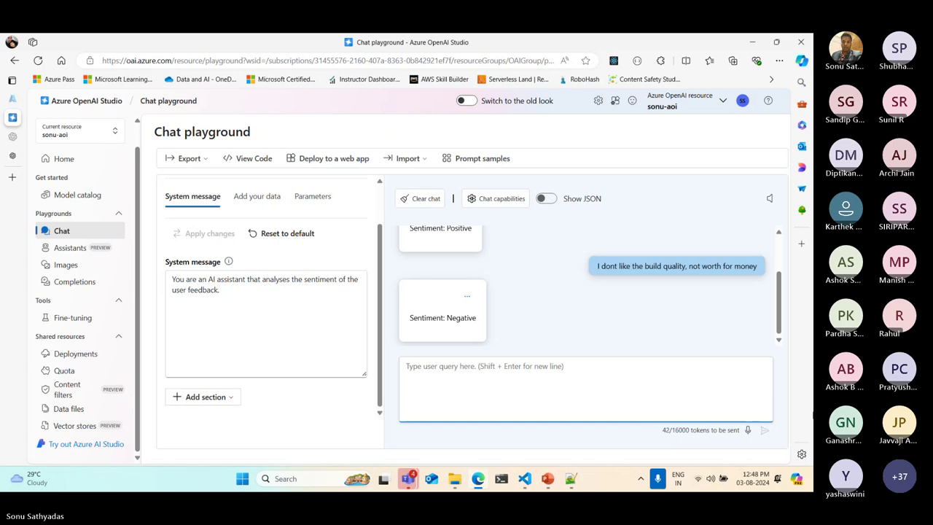
text(I)
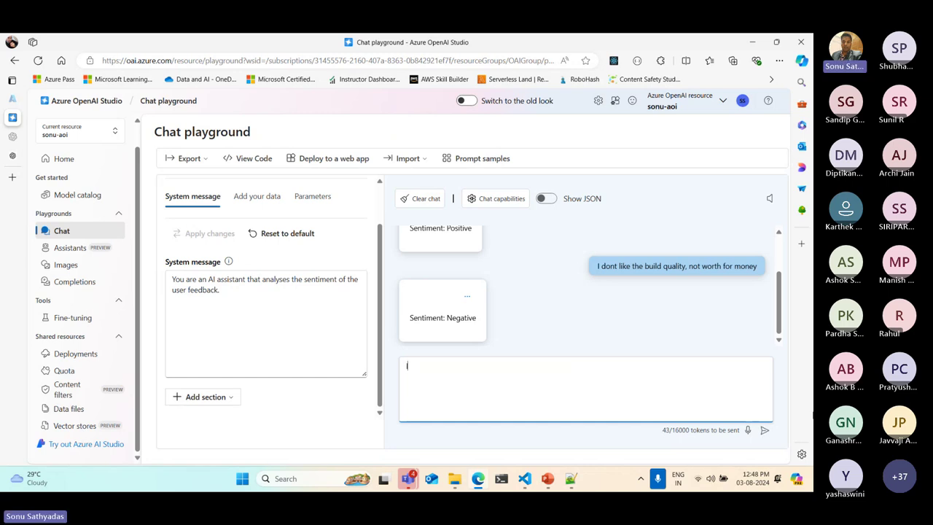
text(ts n)
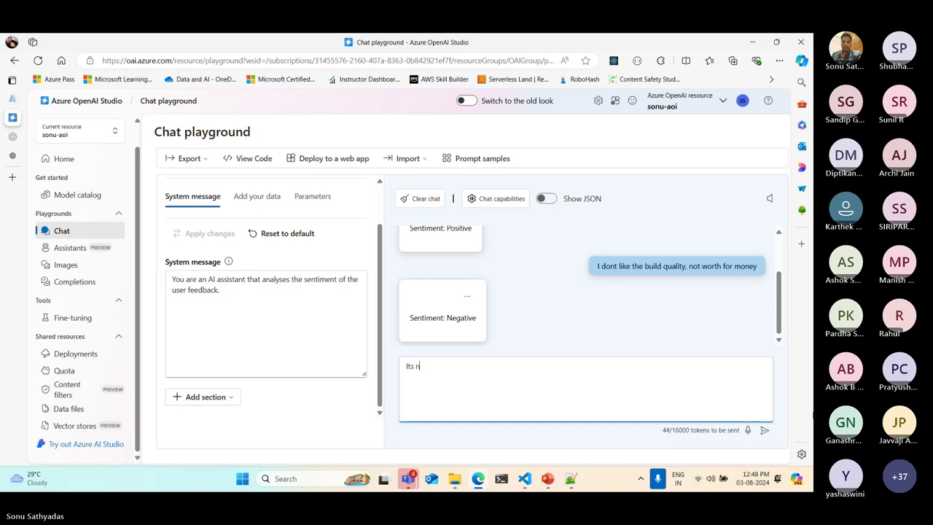
text(ice one, go for it)
click(765, 433)
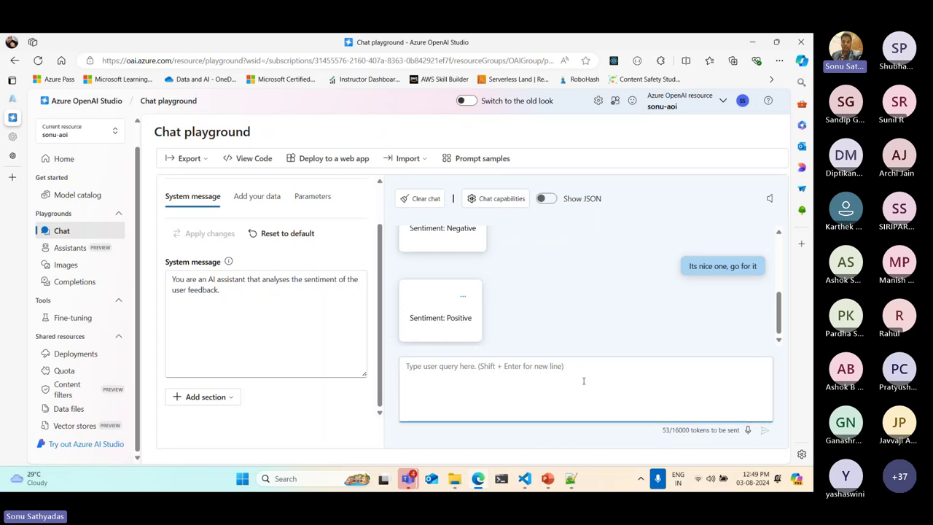
double_click(466, 317)
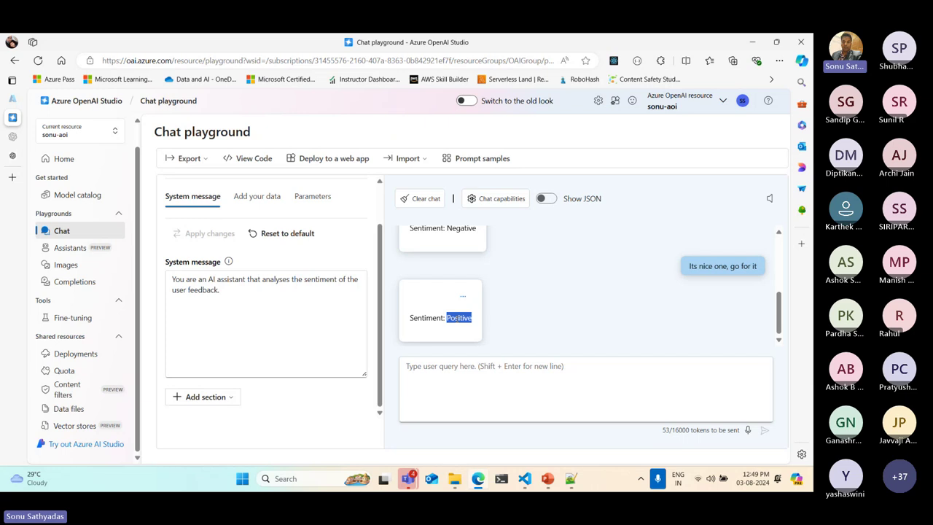
double_click(456, 228)
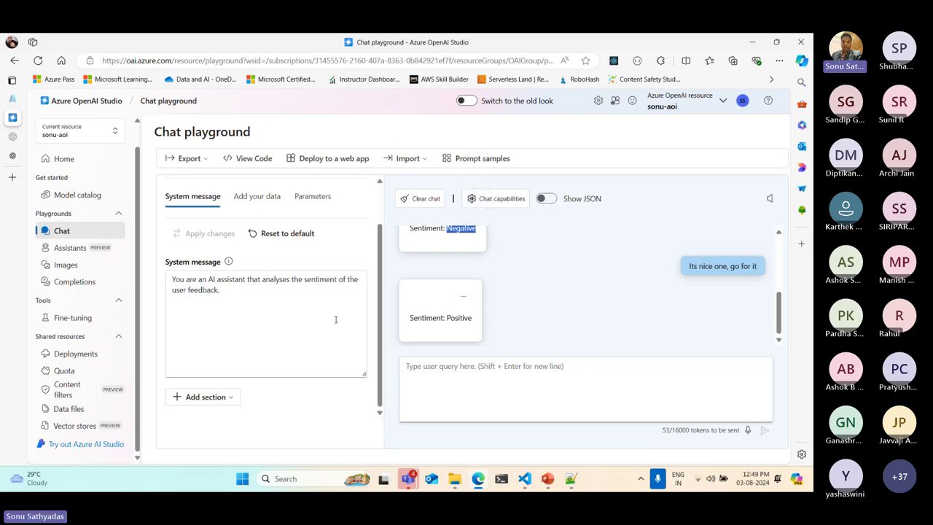
Add an example to the system message with user text "This one is very nice, i like it" and assistant response 1
click(230, 396)
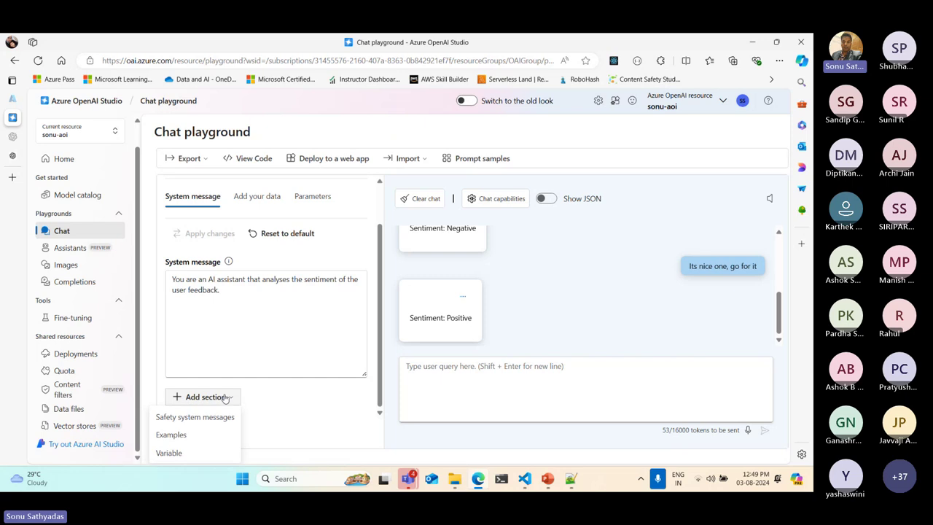
click(170, 435)
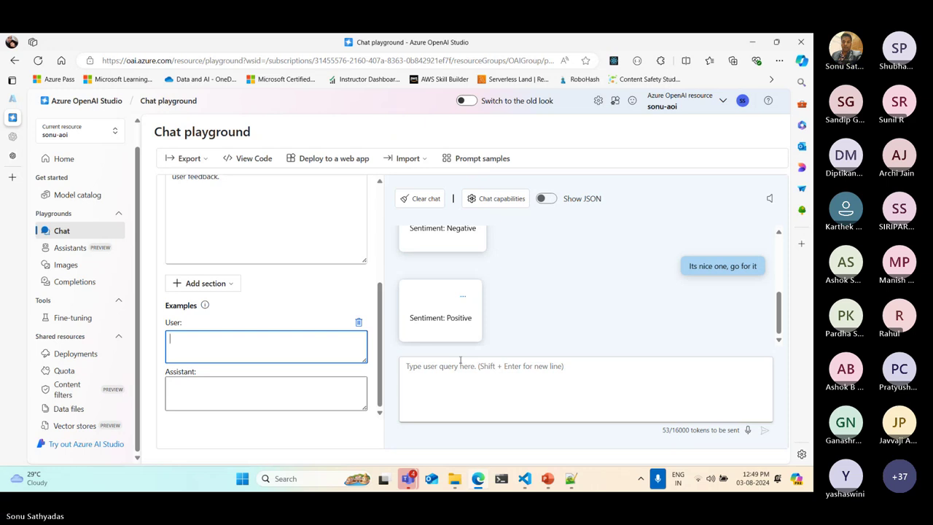
text(This o)
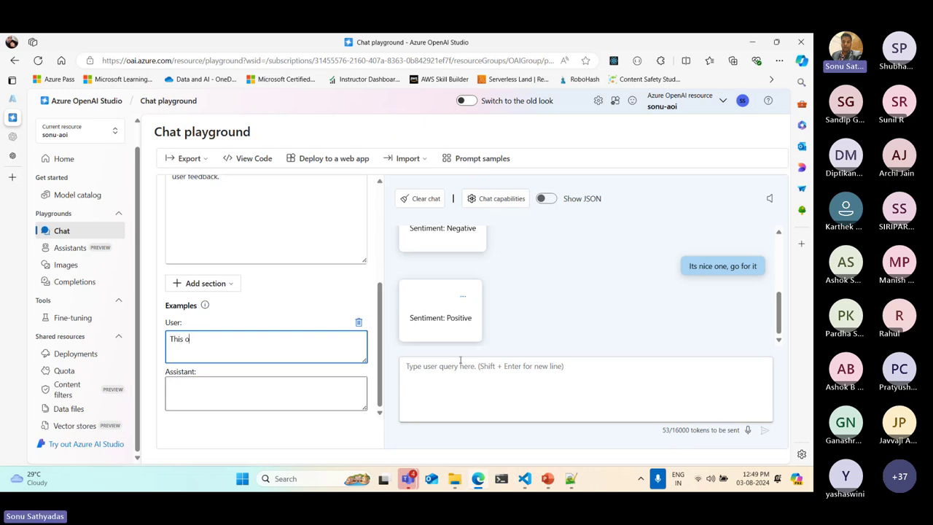
text(ne is very nice, i like it)
drag(270, 344, 205, 341)
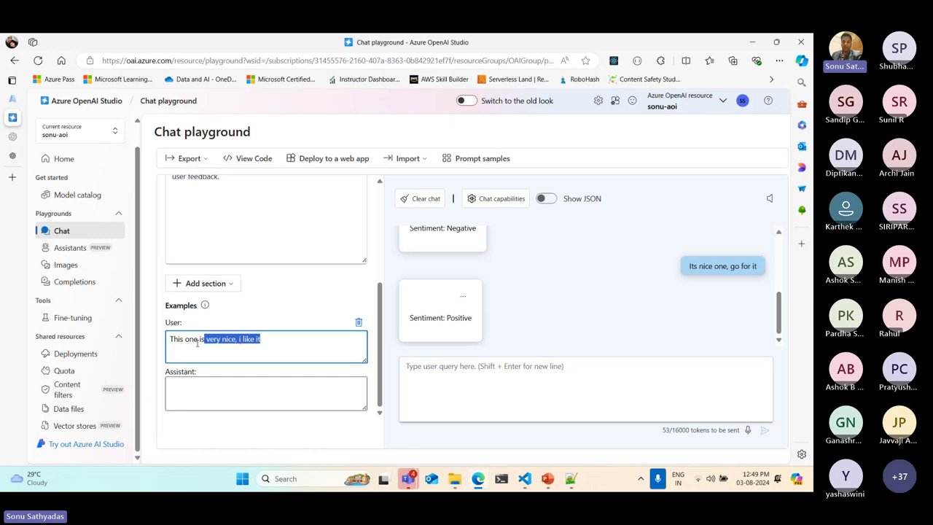
click(333, 393)
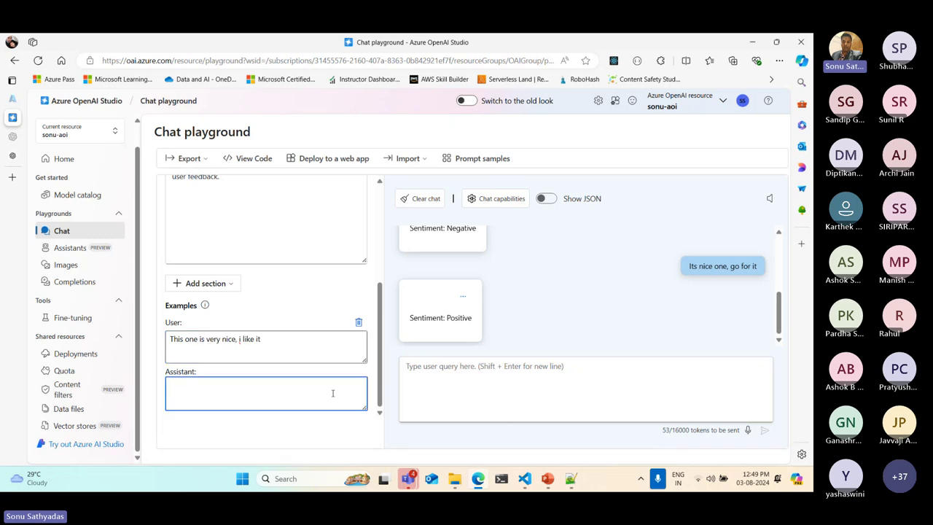
text(1)
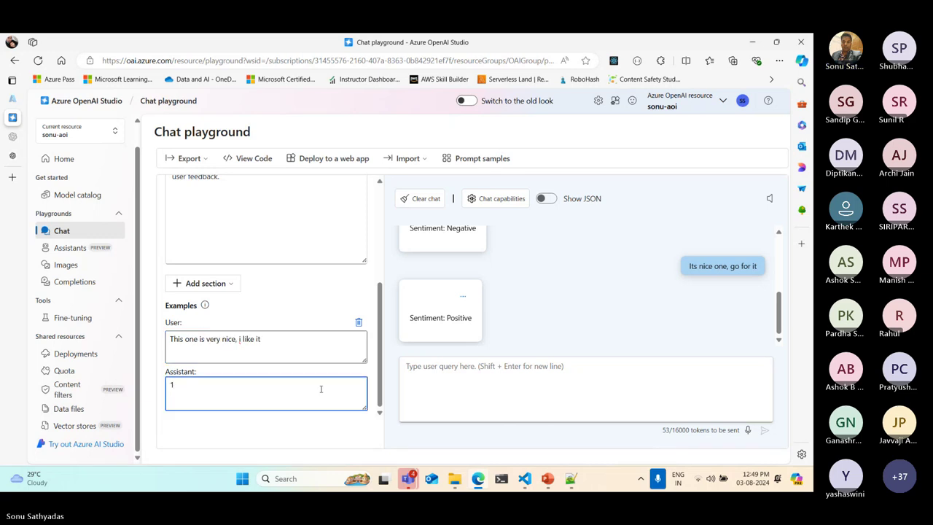
Add a second example with user text "Nothing good in it, waste of money" and assistant response -1
click(206, 283)
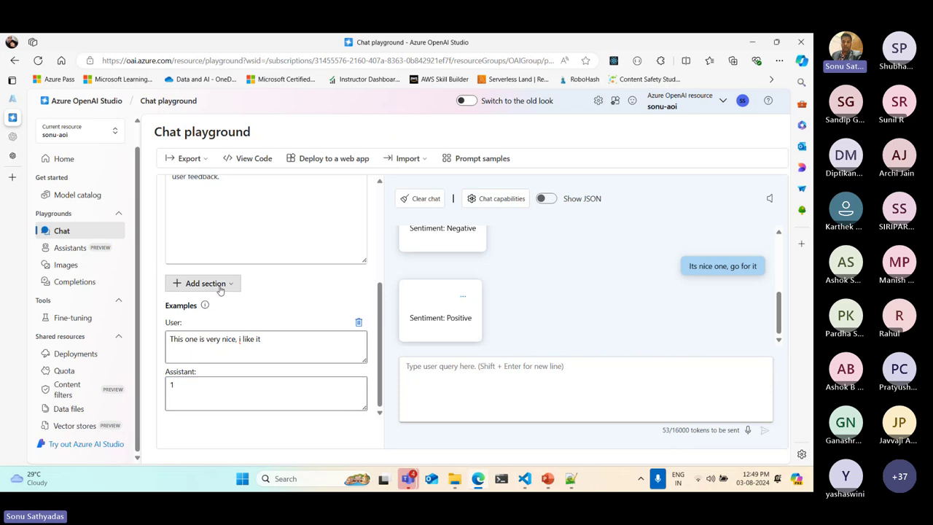
click(195, 323)
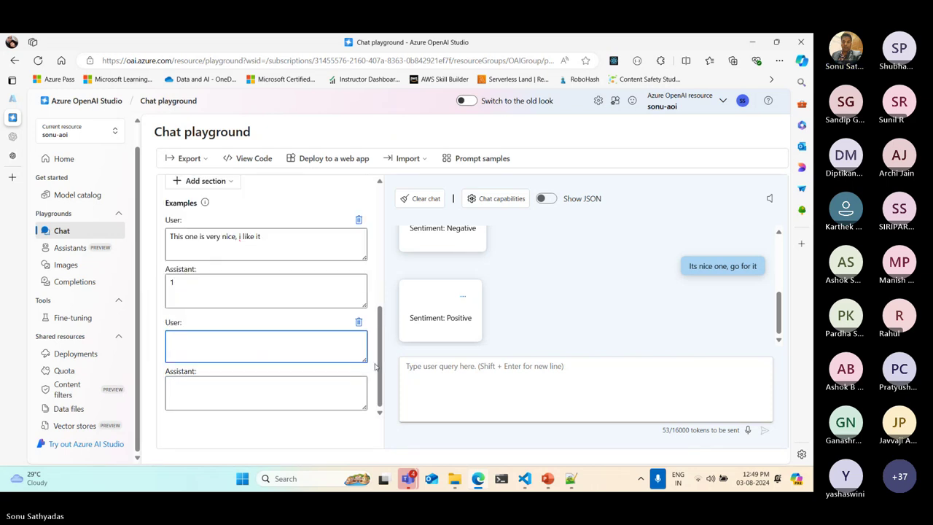
text(Nothing )
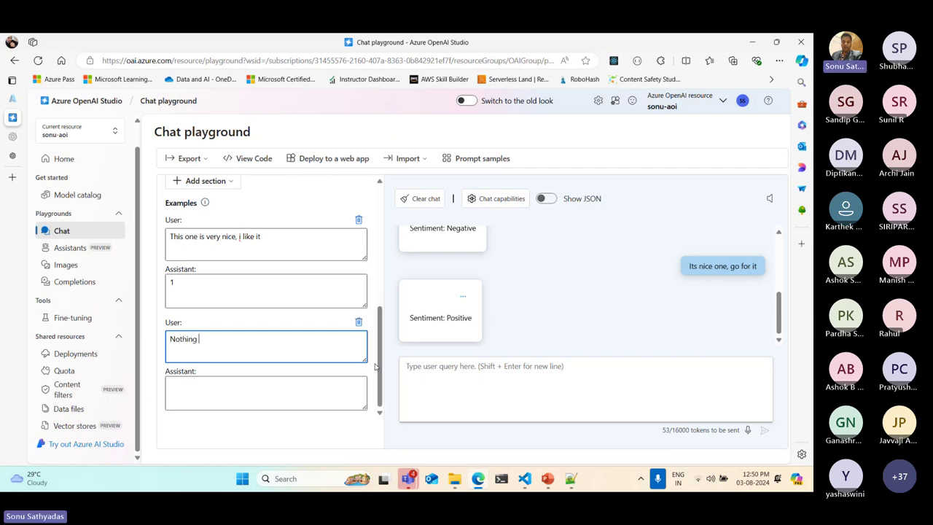
text(good in it, waste of money)
click(236, 389)
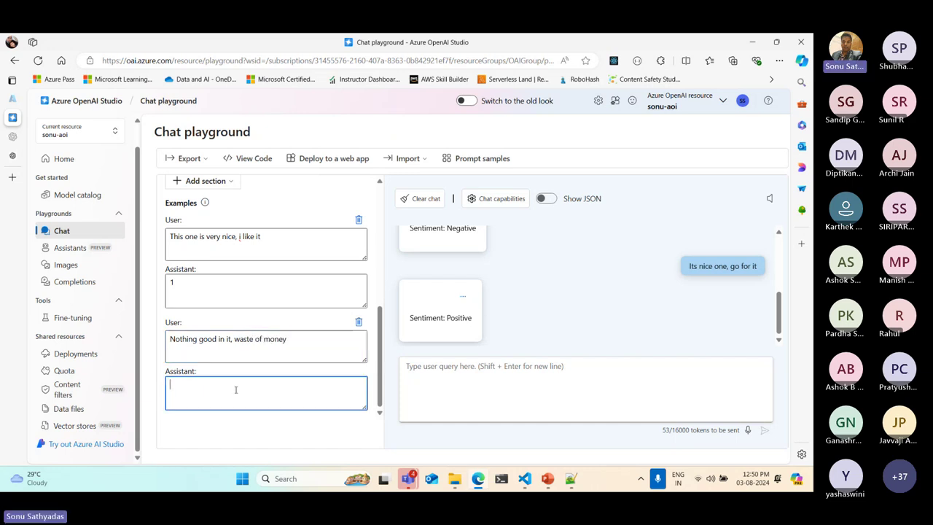
text(-1)
Add a third example with user text "I am not satisfied with it, not recommending this" and assistant response -1
click(207, 180)
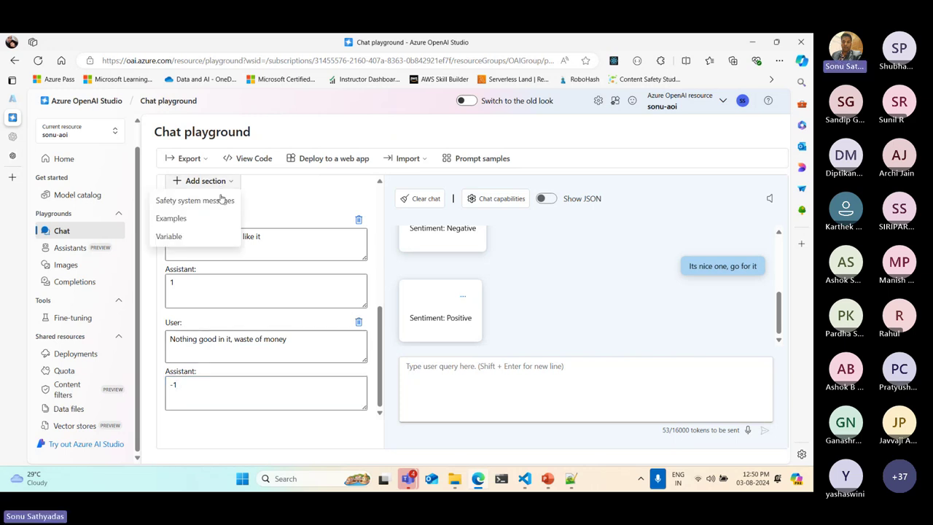
click(218, 218)
click(218, 408)
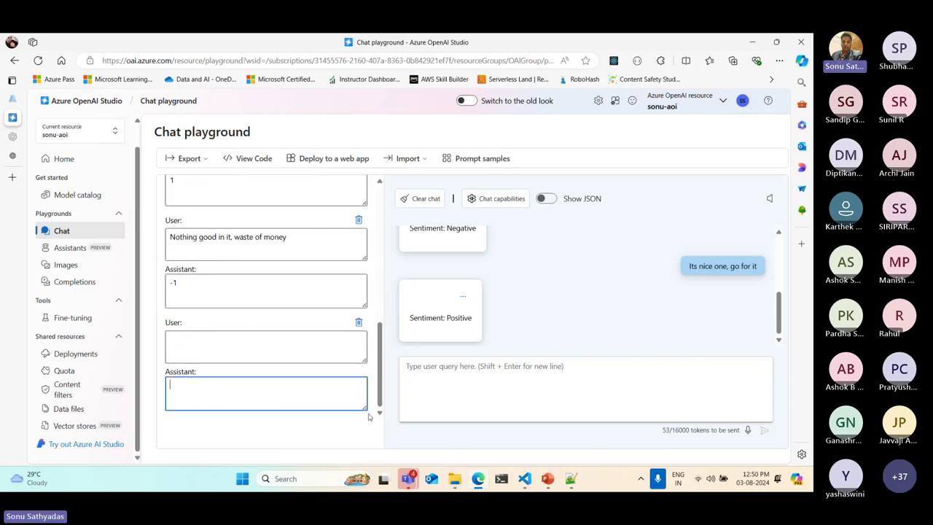
click(276, 346)
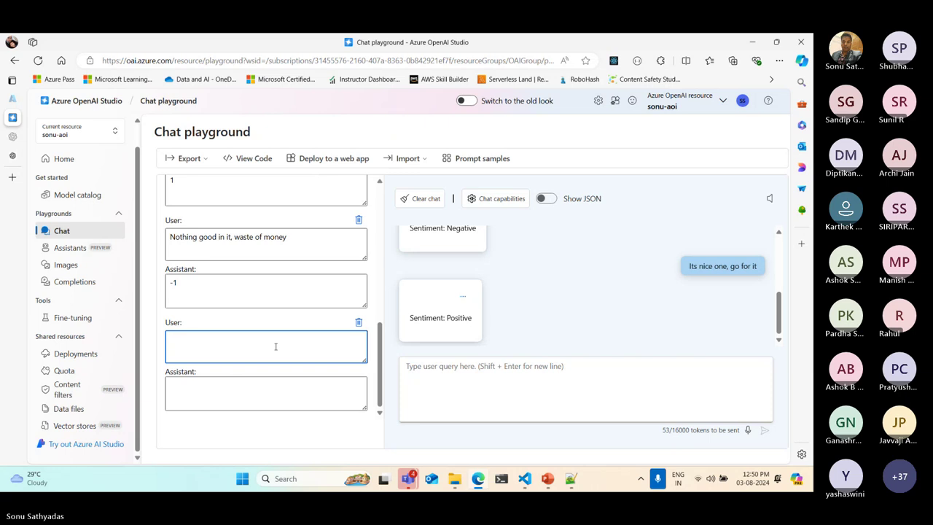
text(am not sat)
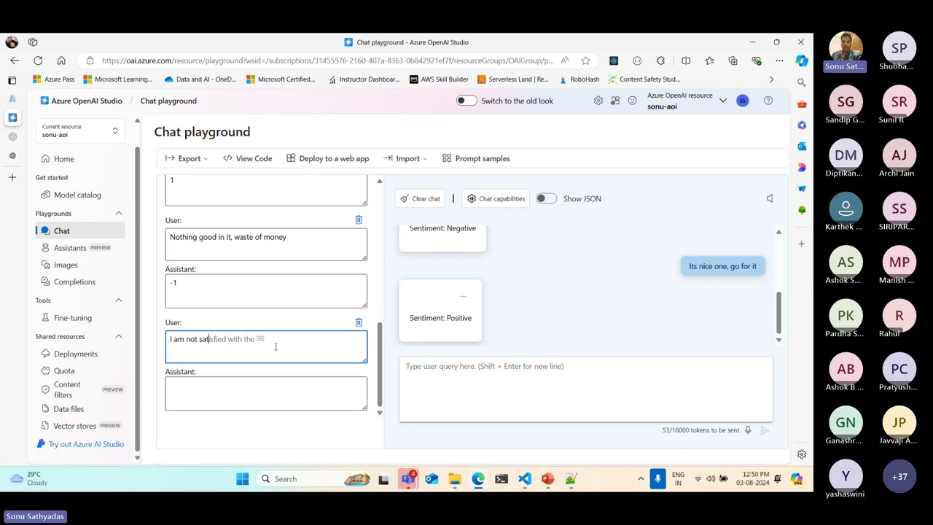
text(i)
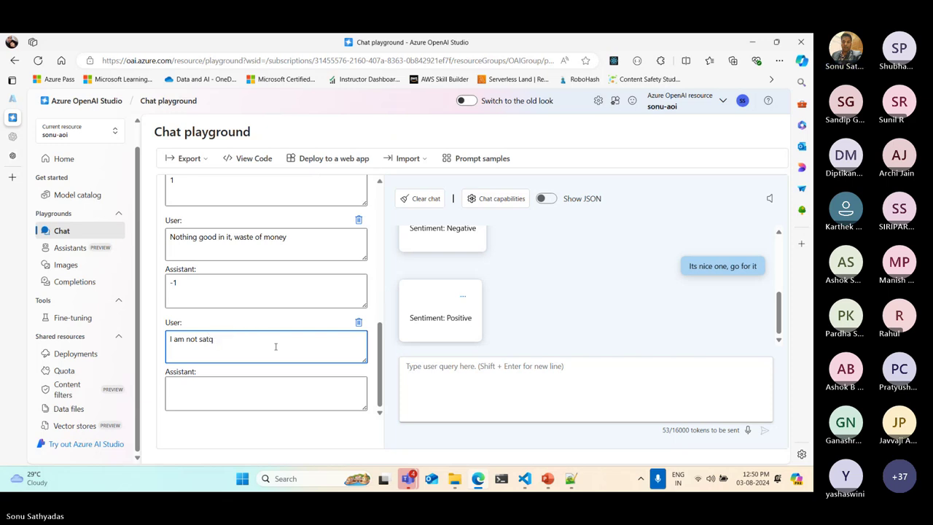
key(BackSpace)
key(Tab)
key(BackSpace)
key(BackSpace)
text(it,)
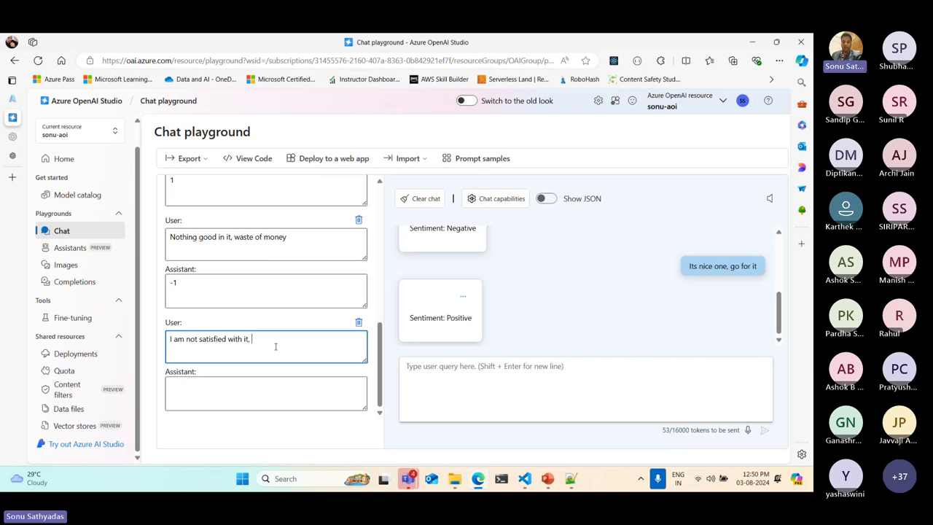
text( never)
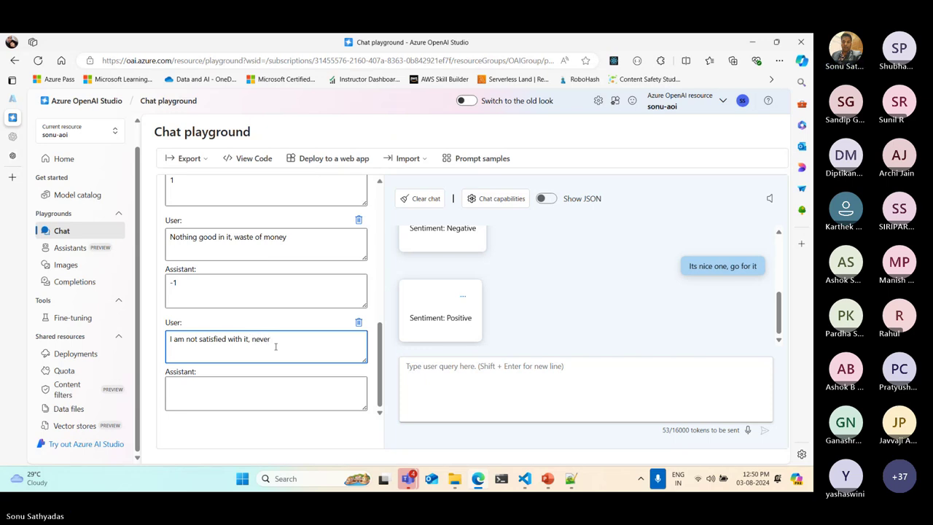
key(BackSpace)
key(BackSpace)
key(BackSpace)
text(ot )
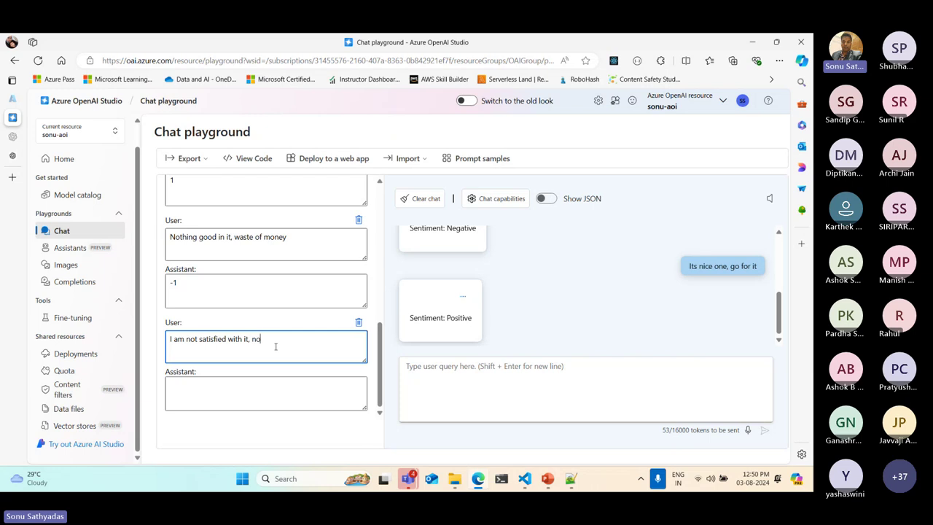
text(rea)
text(ommend)
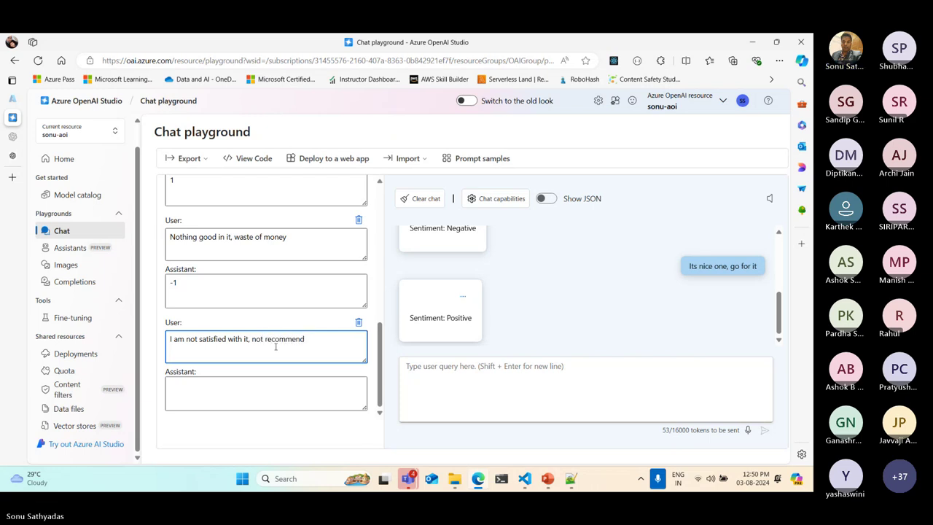
text(ing this)
click(203, 392)
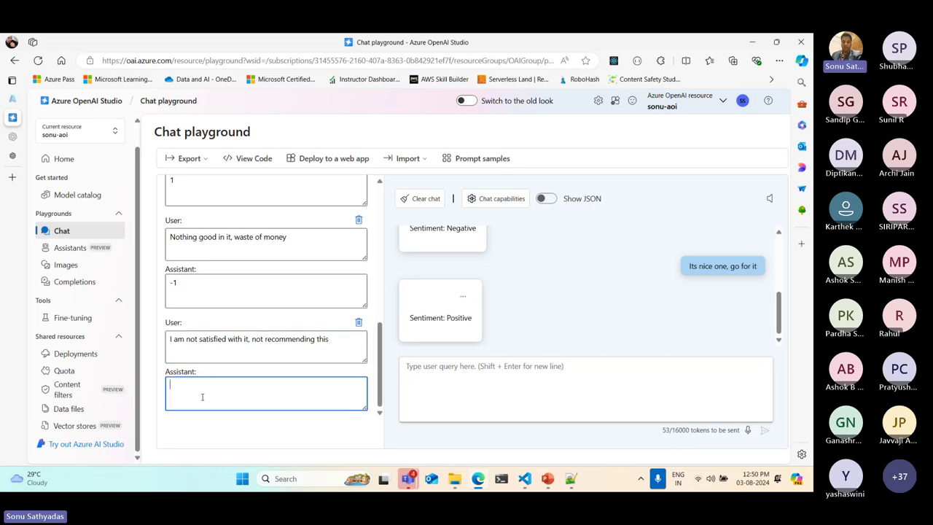
text(-1)
Apply the system message changes and continue with a new chat session
scroll(262, 357, up, 5)
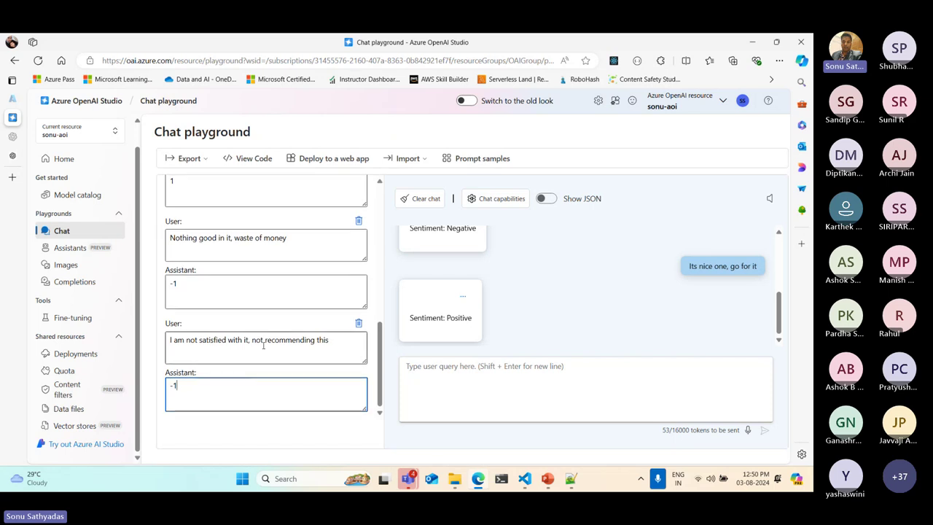
scroll(259, 257, up, 3)
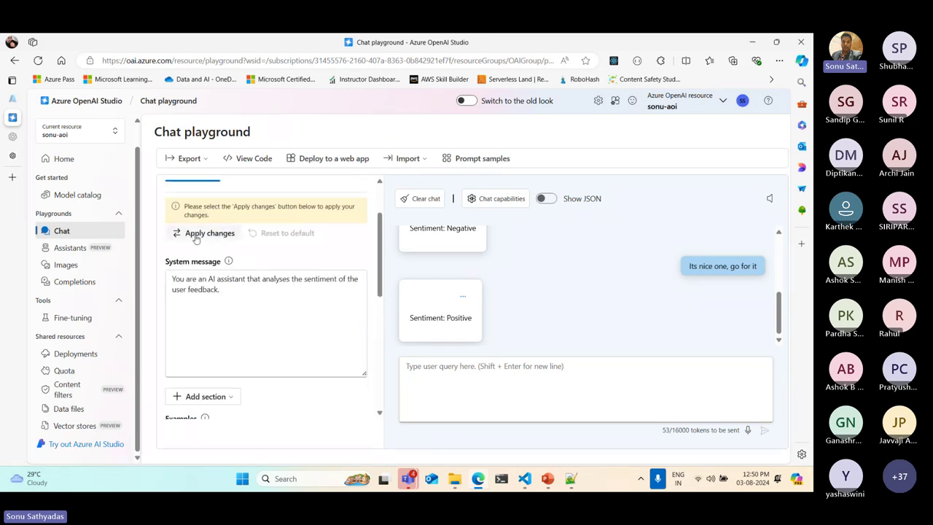
click(198, 233)
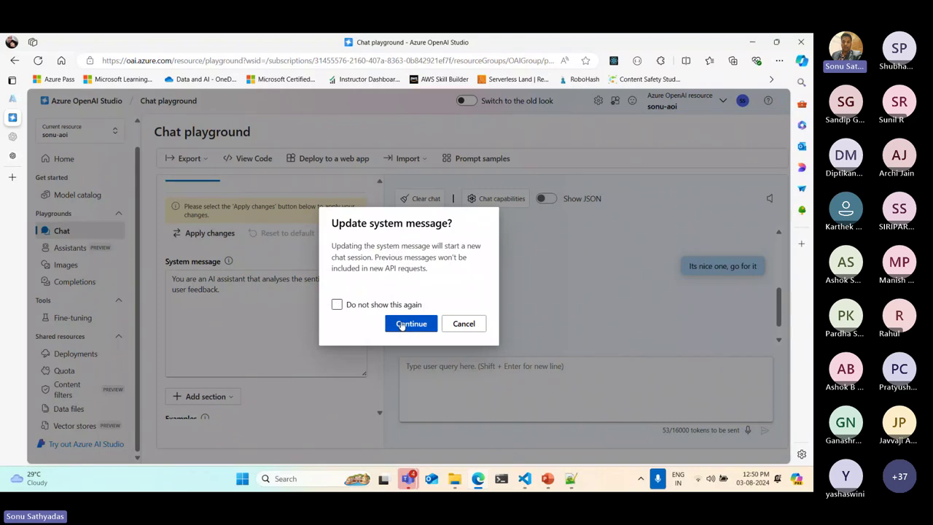
click(397, 323)
Review the sentiment instruction in the system message and the assistant responses of the three examples
drag(221, 263, 261, 253)
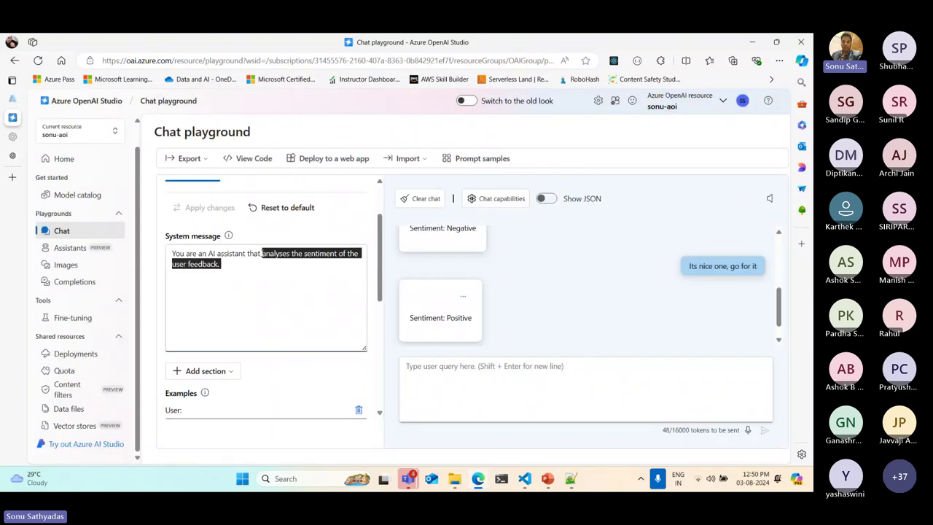
scroll(209, 268, down, 3)
click(211, 268)
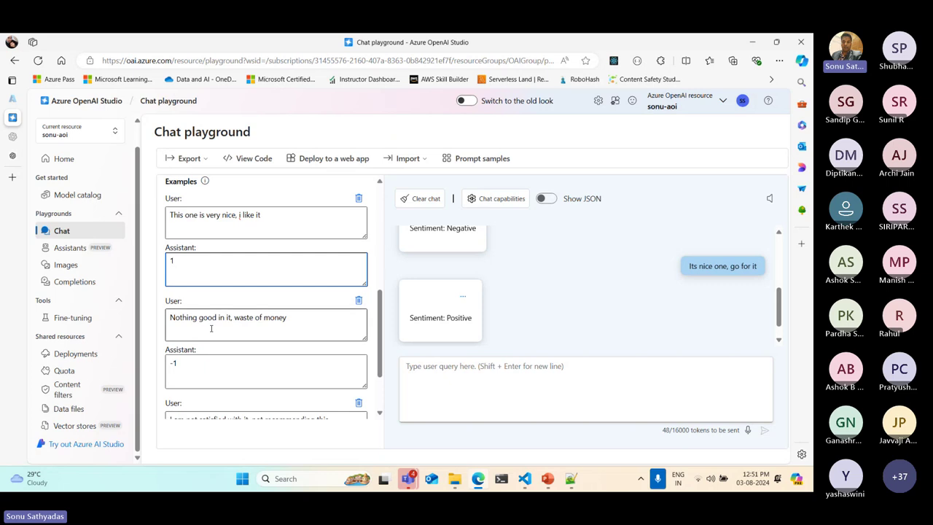
click(204, 360)
scroll(236, 408, down, 1)
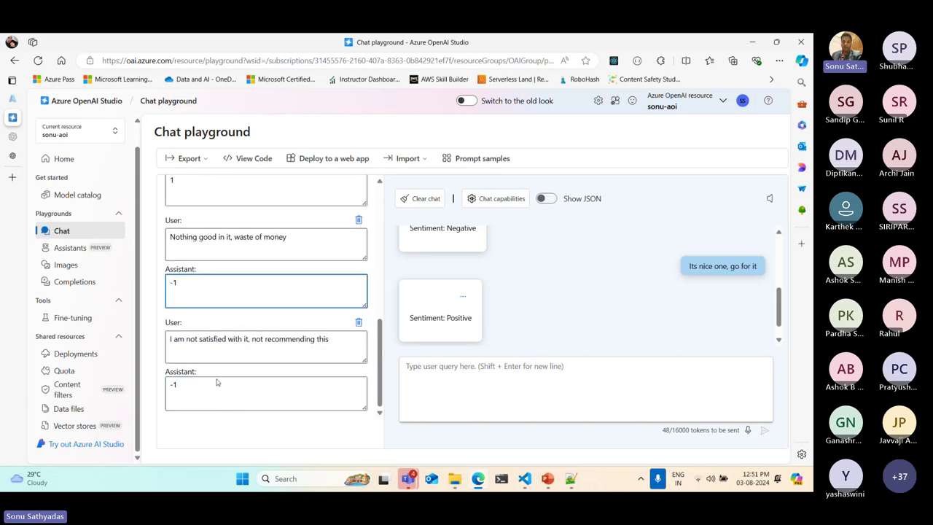
click(214, 387)
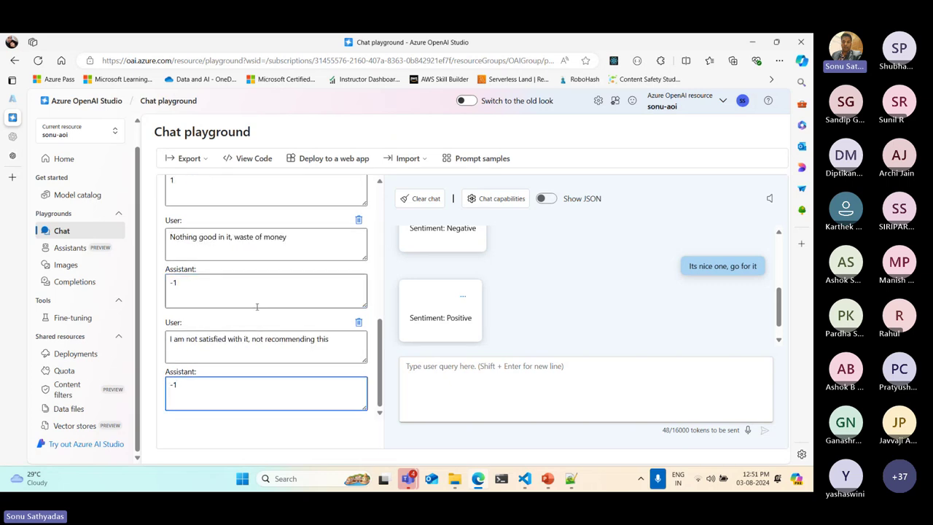
scroll(256, 306, up, 2)
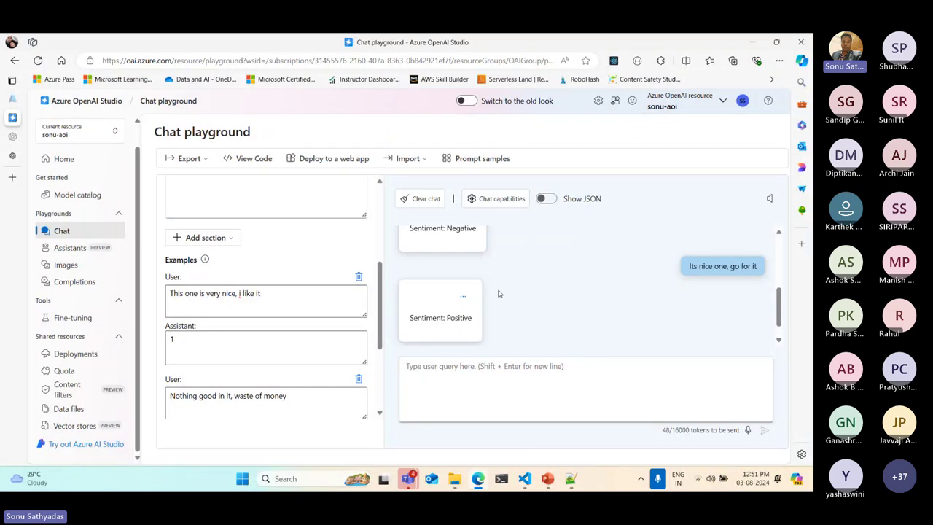
Copy the earlier query "This product is awesome, i like it" from the chat history and send it again in the new session
scroll(624, 298, up, 2)
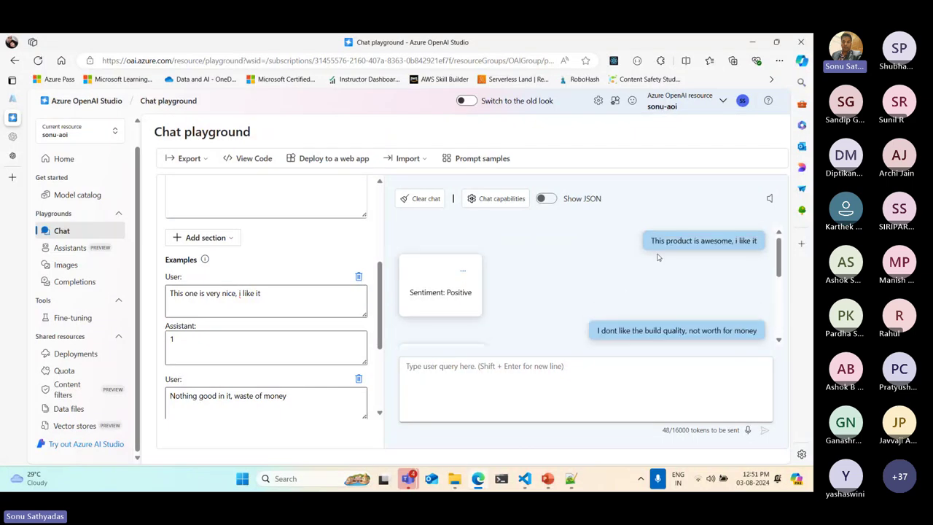
drag(651, 241, 758, 241)
key(ctrl+c)
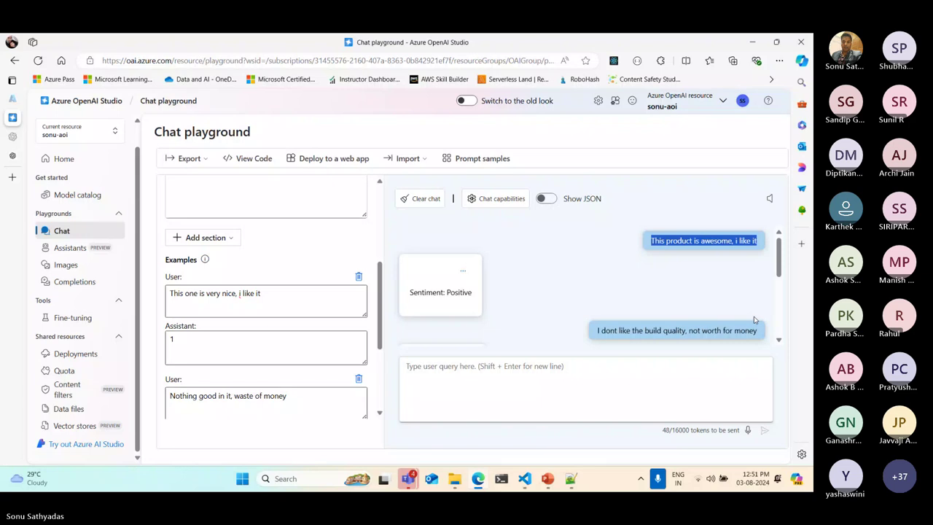
scroll(754, 319, down, 3)
click(582, 378)
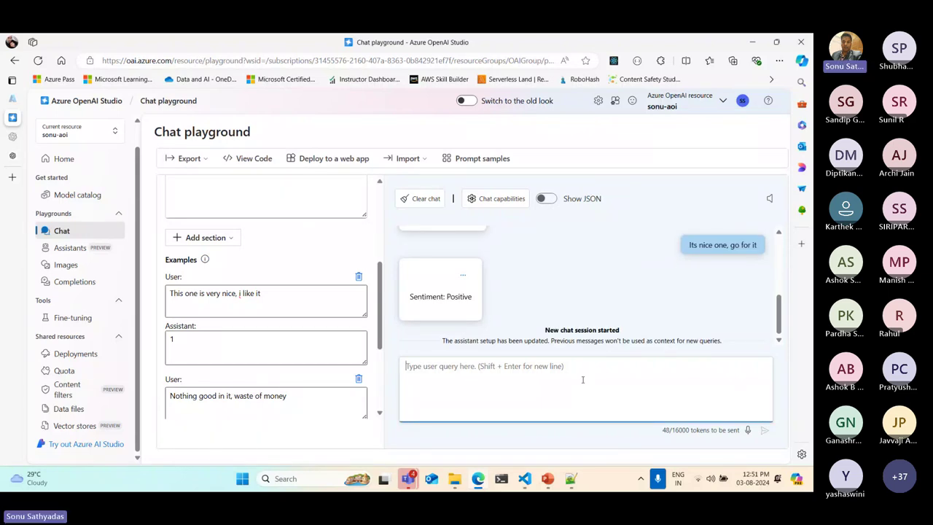
key(ctrl+v)
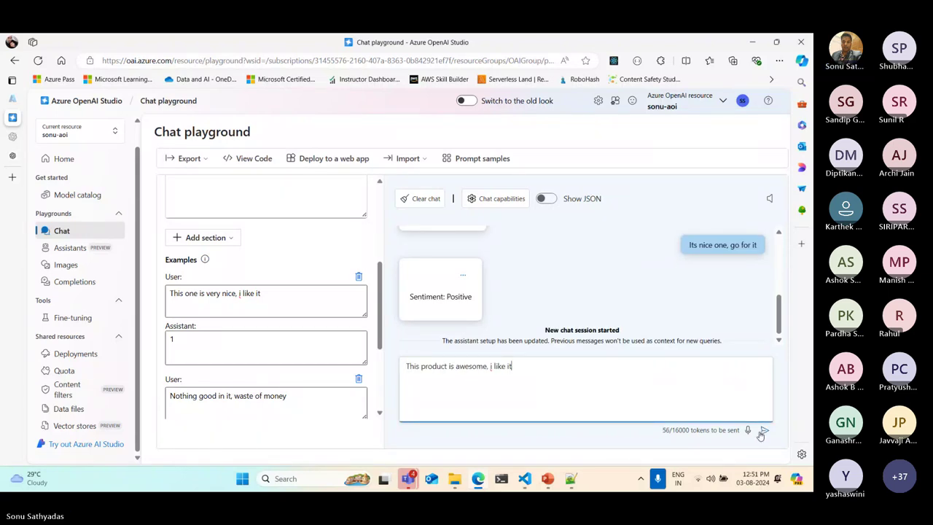
click(762, 432)
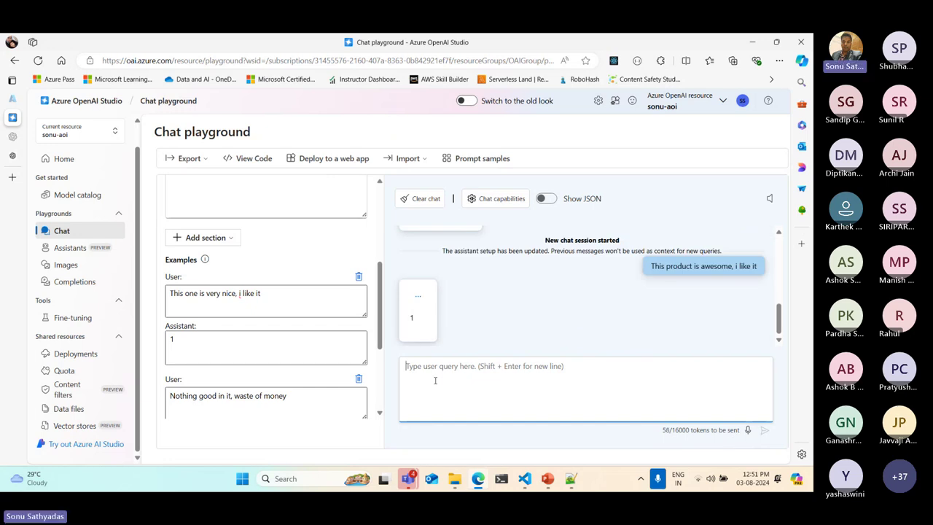
Copy the earlier feedback "I dont like the build quality, not worth for money" from the chat history and resend it
scroll(601, 335, up, 1)
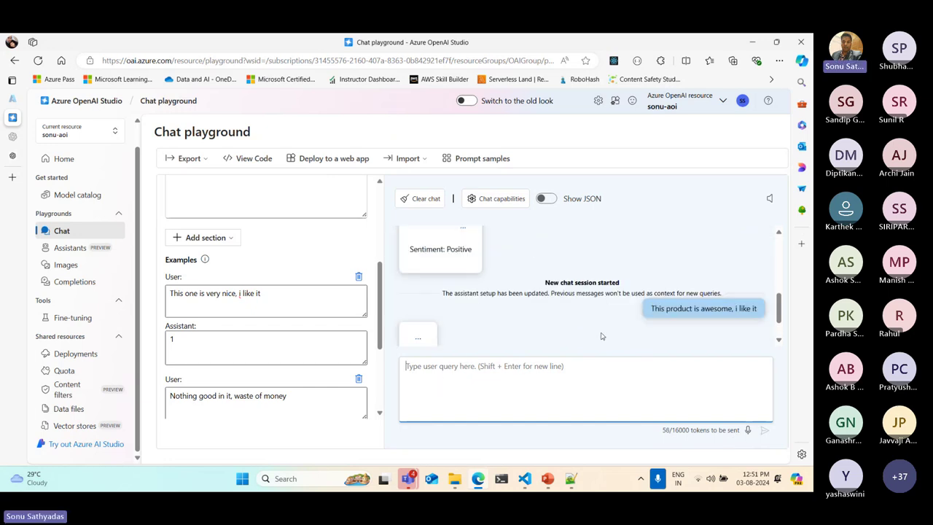
scroll(601, 335, up, 5)
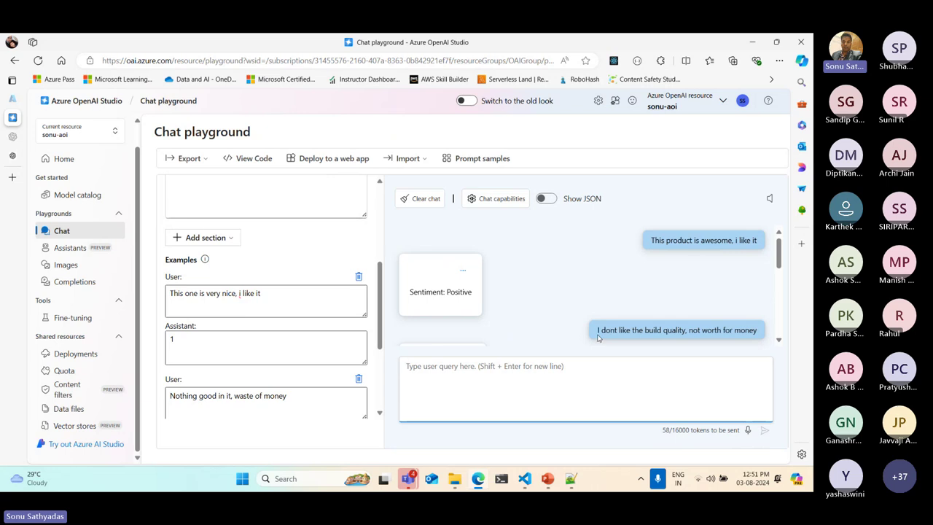
drag(597, 332, 772, 334)
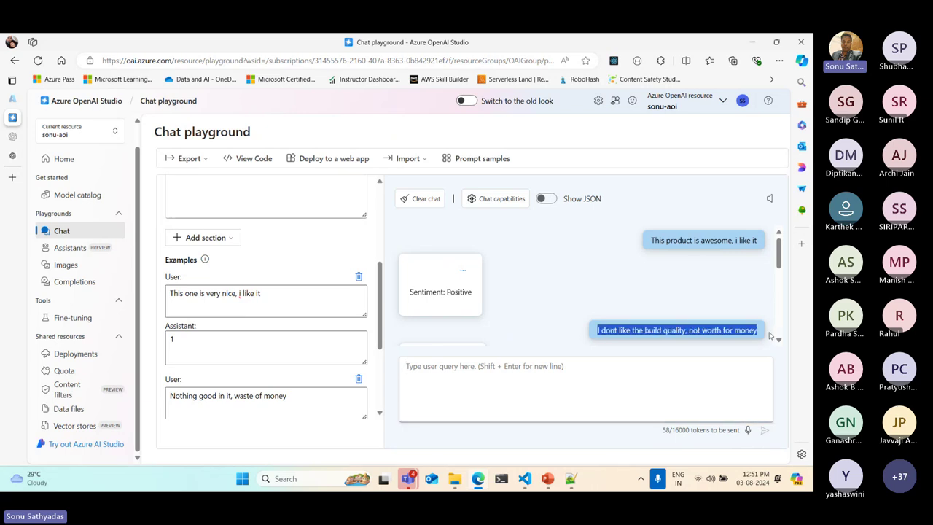
key(ctrl+c)
click(677, 370)
key(ctrl+v)
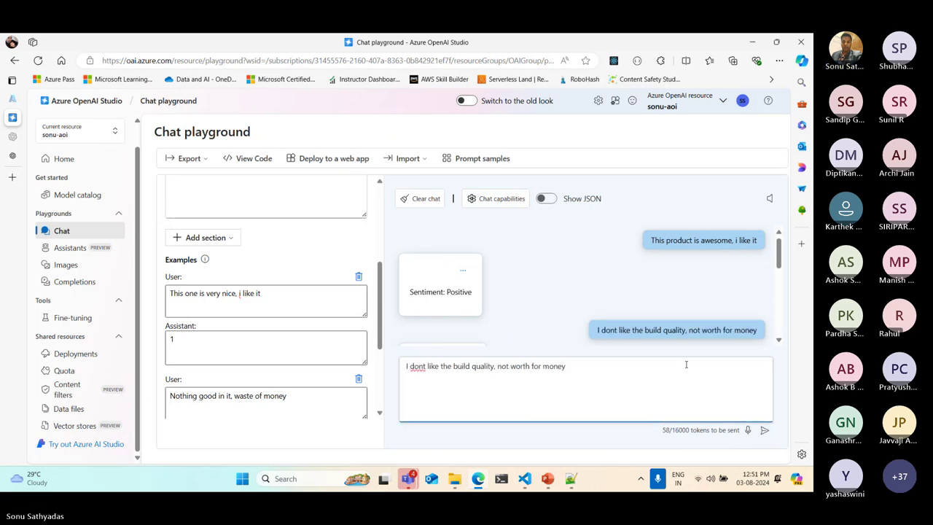
click(763, 430)
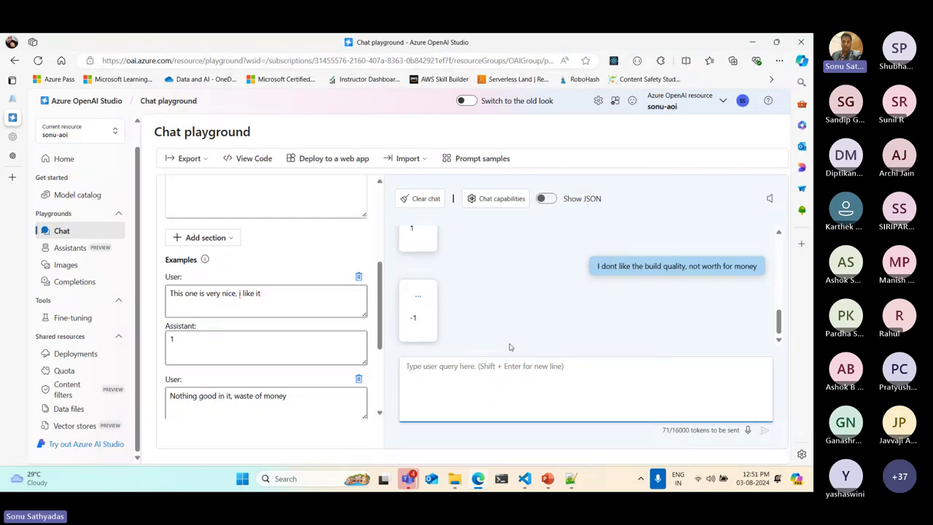
Compare the new session's replies to the positive and negative feedback with the examples' response format
scroll(510, 347, up, 2)
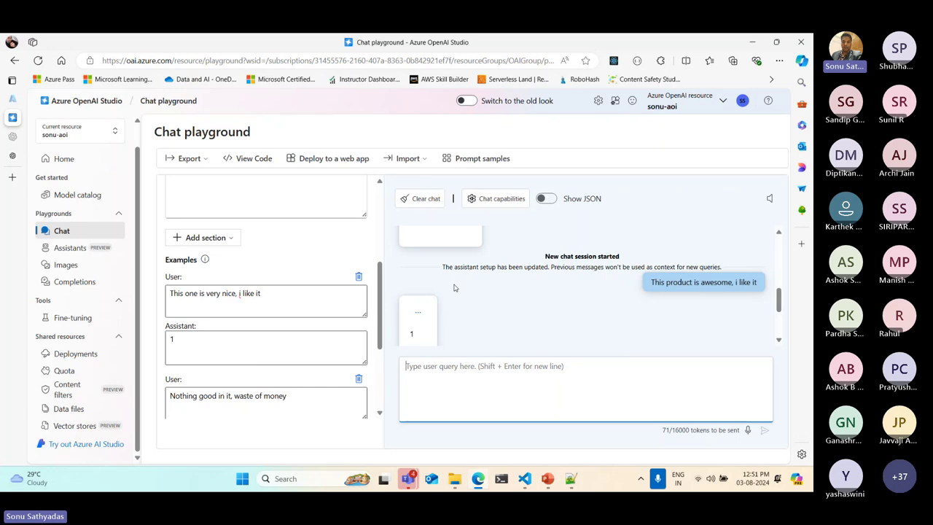
scroll(453, 288, down, 3)
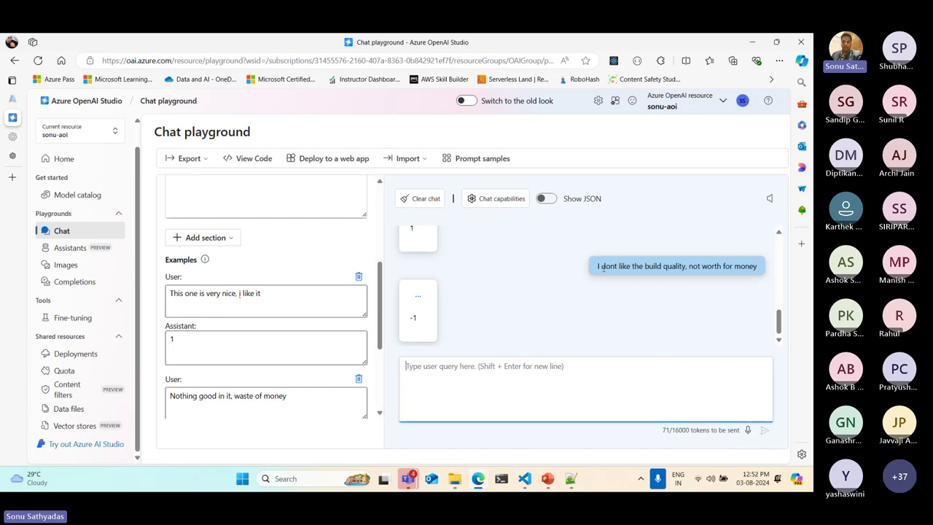
drag(601, 267, 744, 275)
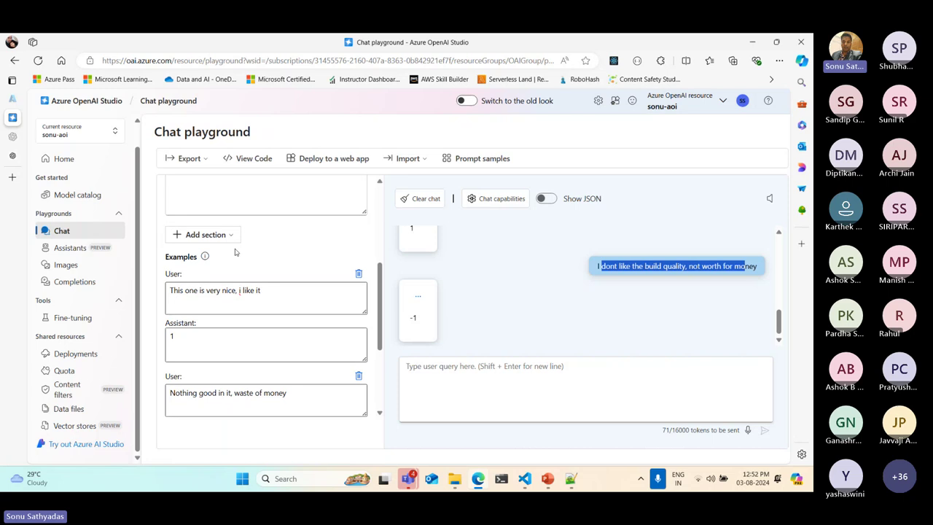
Review the few-shot examples, matching each user feedback text with its 1 or -1 assistant response
scroll(233, 253, down, 3)
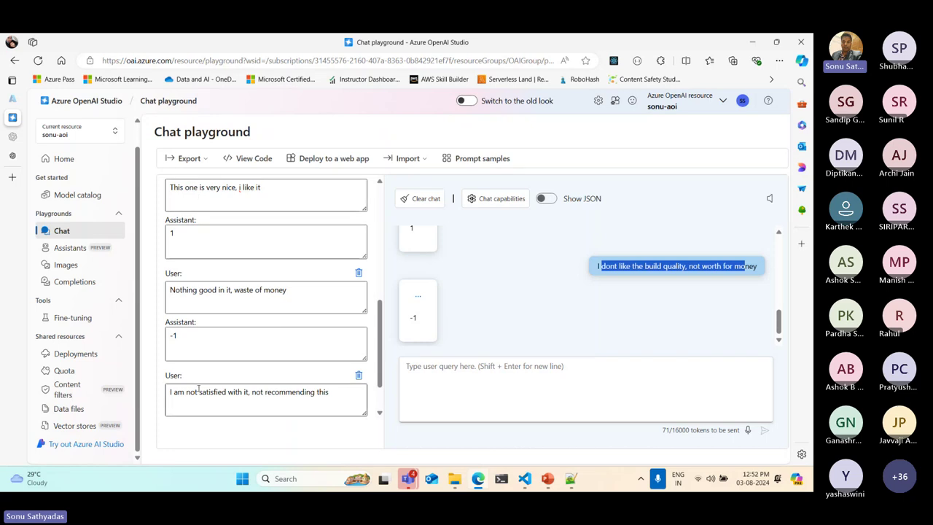
scroll(198, 391, up, 1)
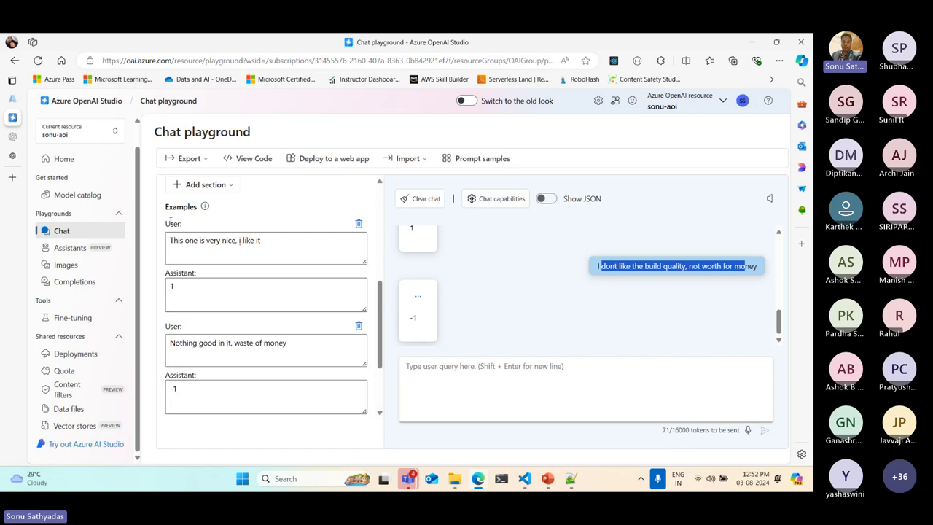
click(181, 243)
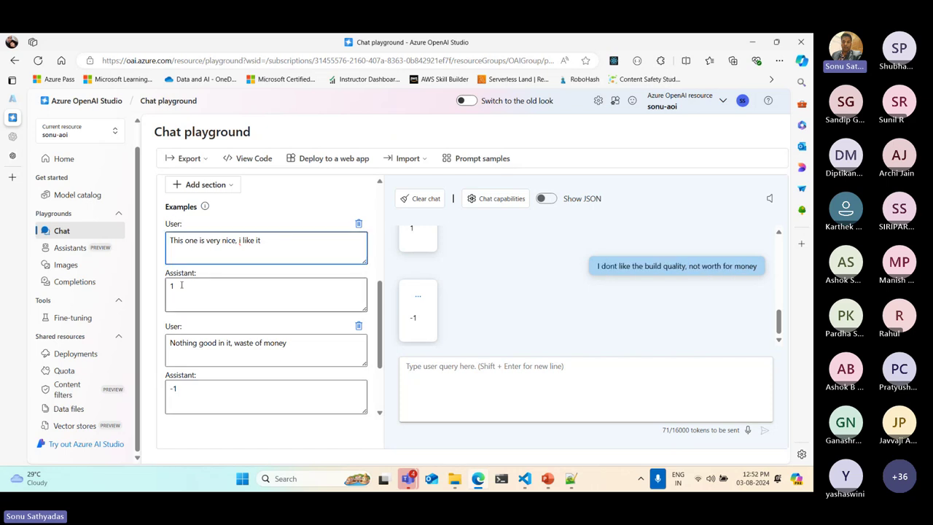
click(198, 303)
scroll(198, 303, down, 1)
click(198, 293)
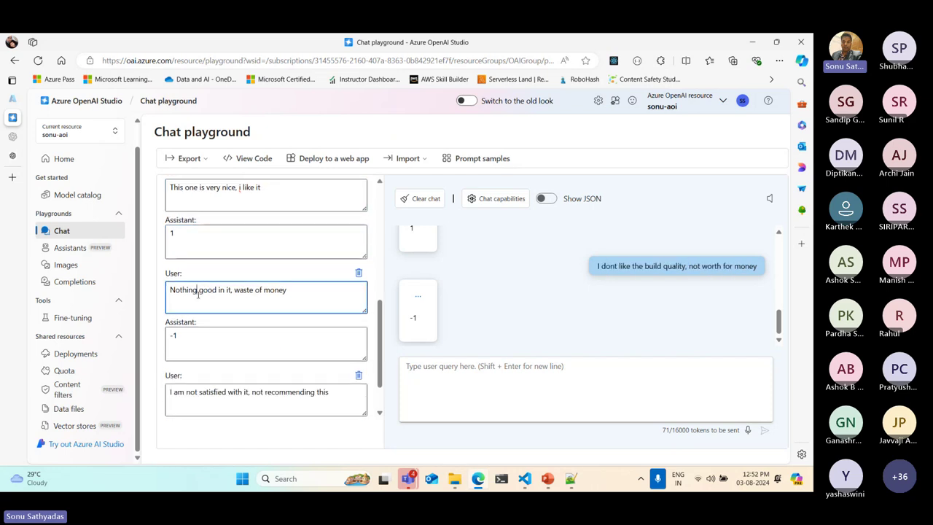
click(193, 335)
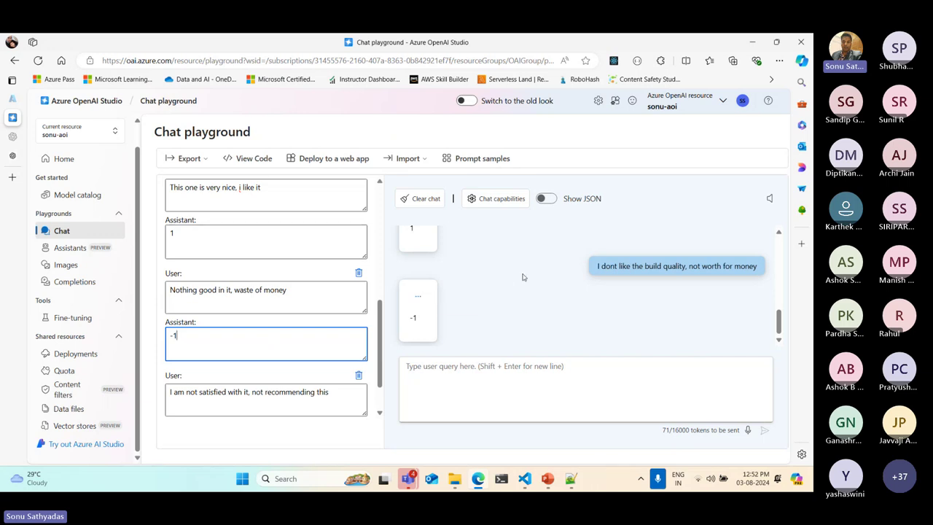
Switch to the PowerPoint presentation, start the slide show from the few shot learning slide and advance to the "Chain of thought" slide
click(753, 42)
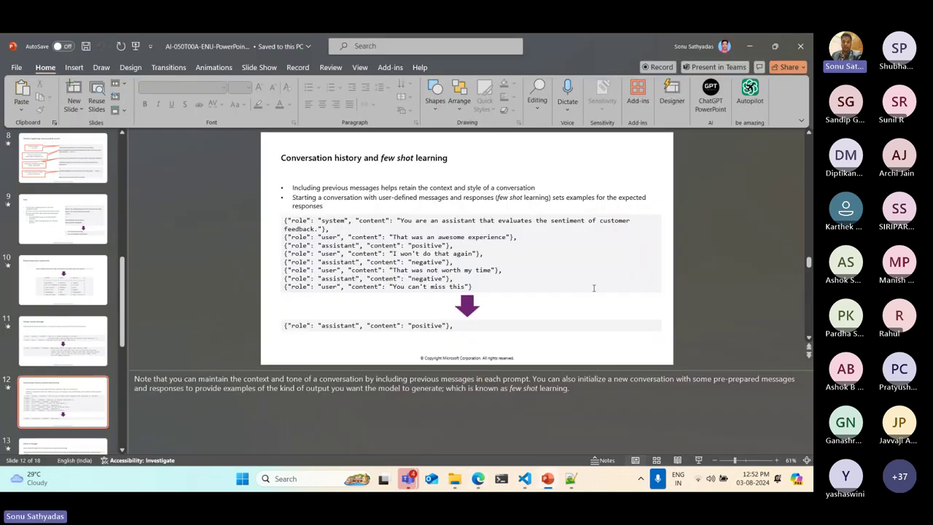
click(697, 464)
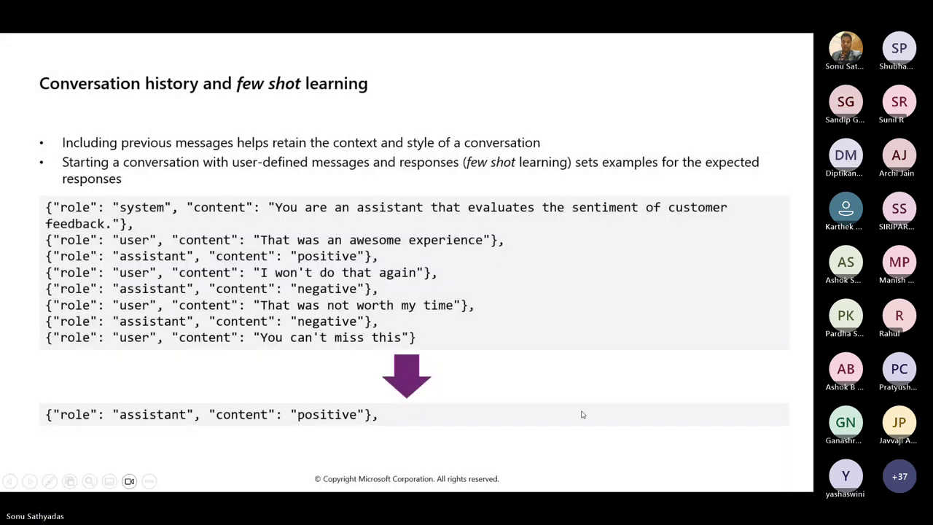
click(595, 387)
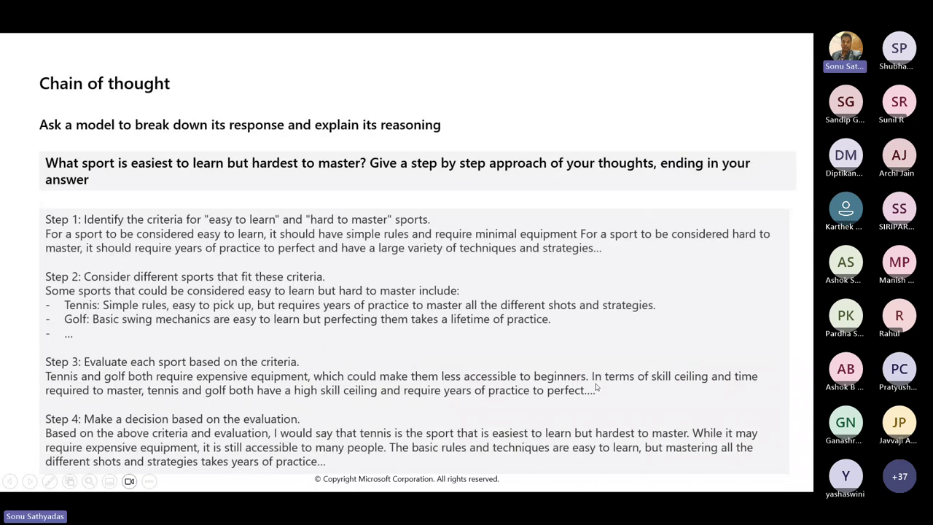